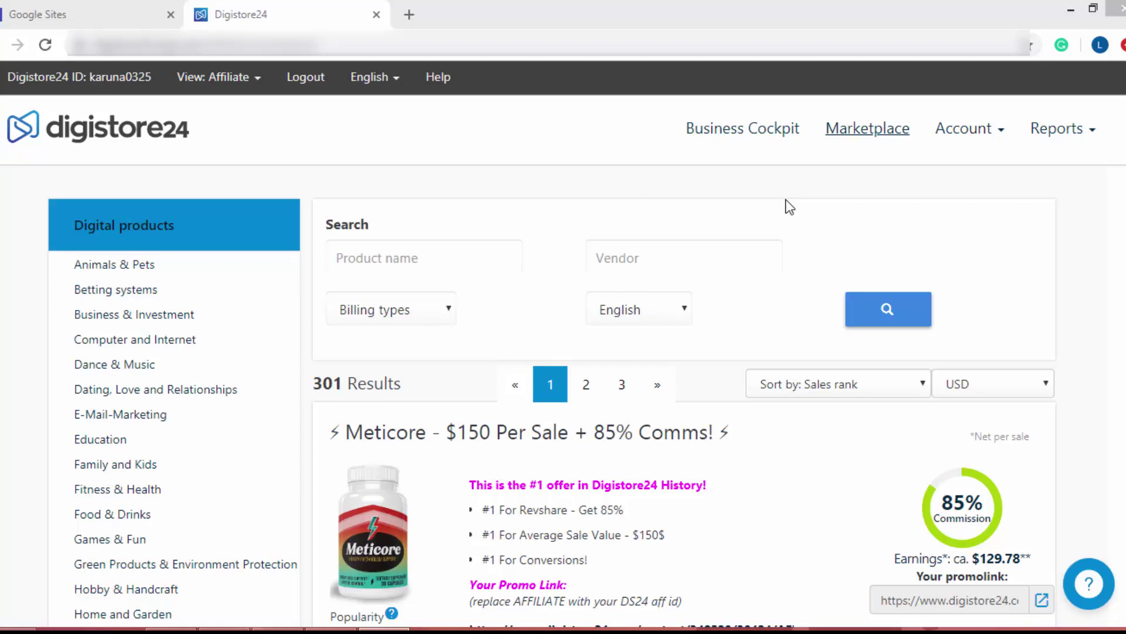
Scroll the Digistore24 marketplace to the Tube Mastery and Monetization listing (50% commission).
click(790, 206)
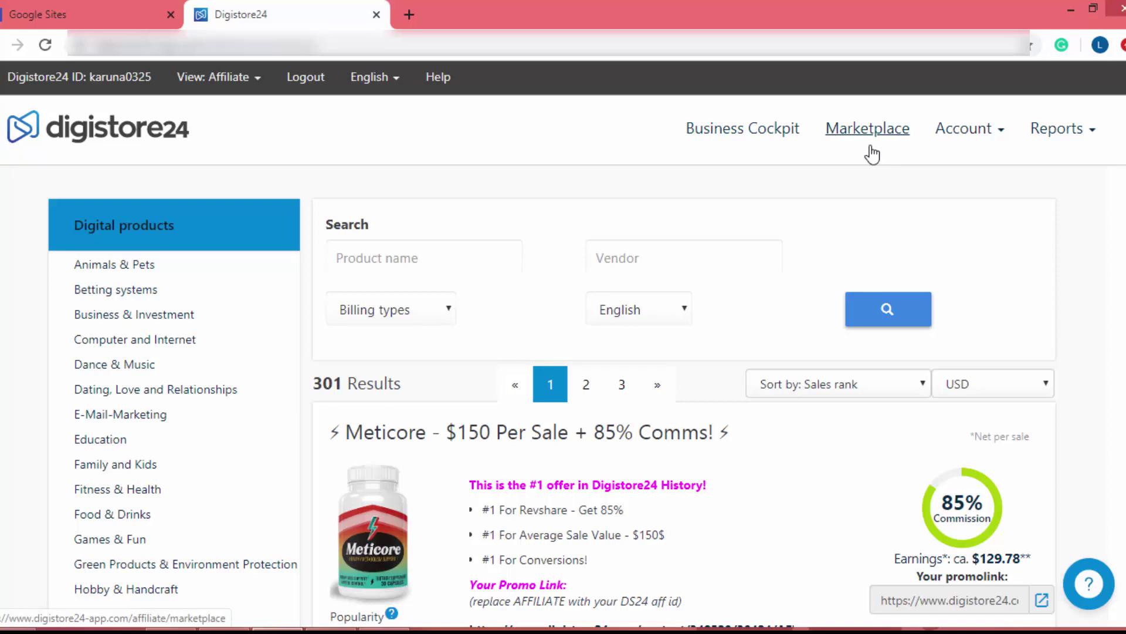
scroll(868, 152, down, 10)
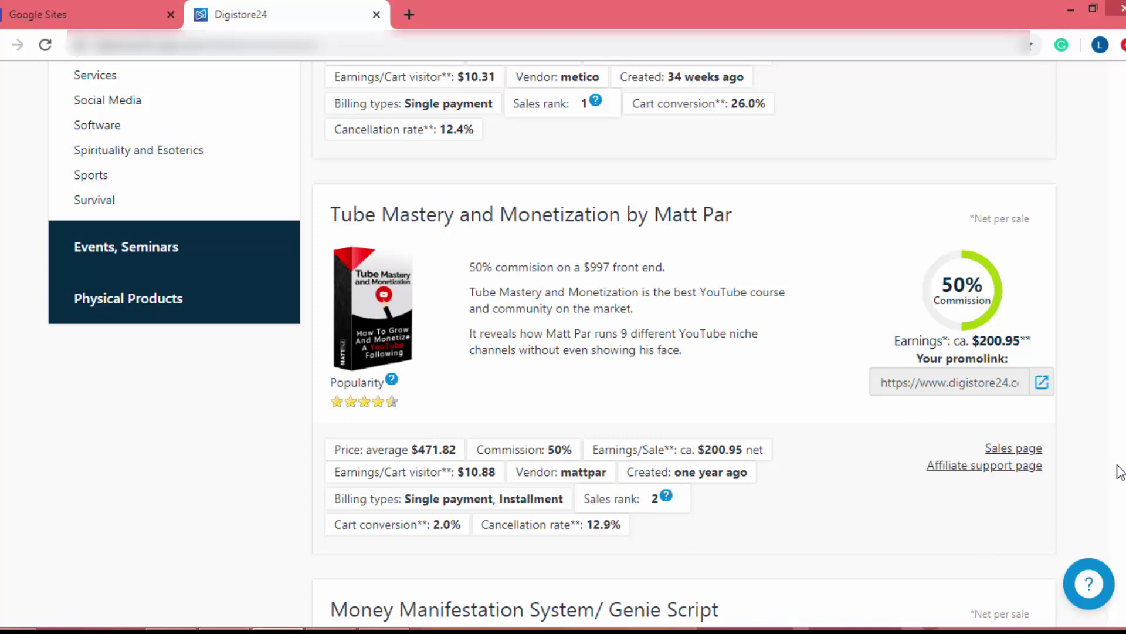
Open the Tube Mastery sales page and affiliate support page in new tabs.
click(1021, 448)
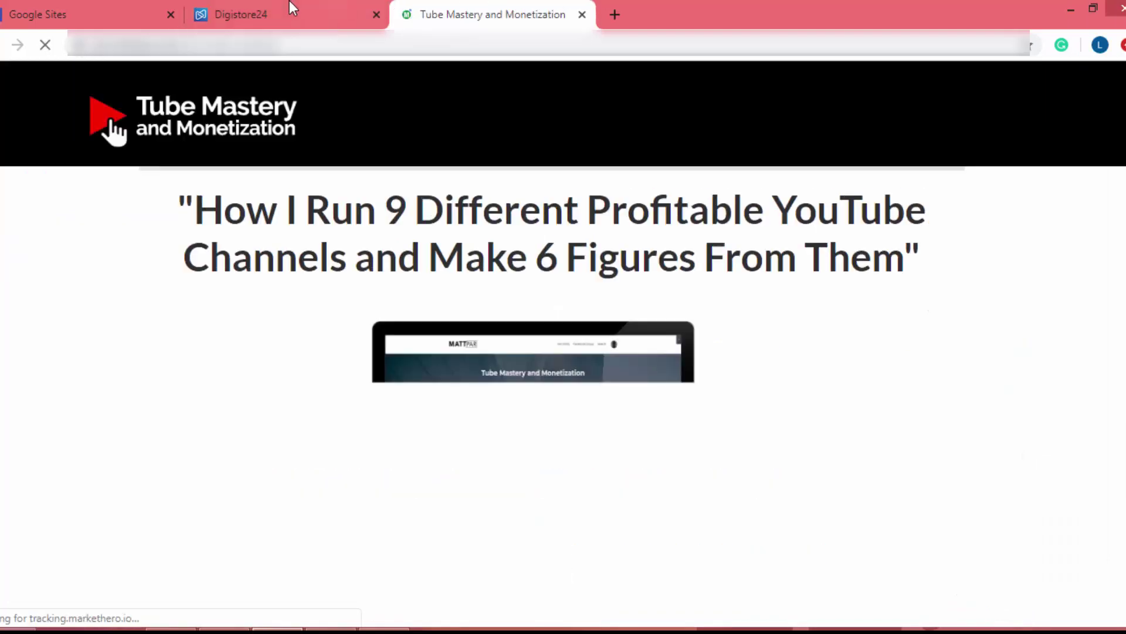
click(289, 8)
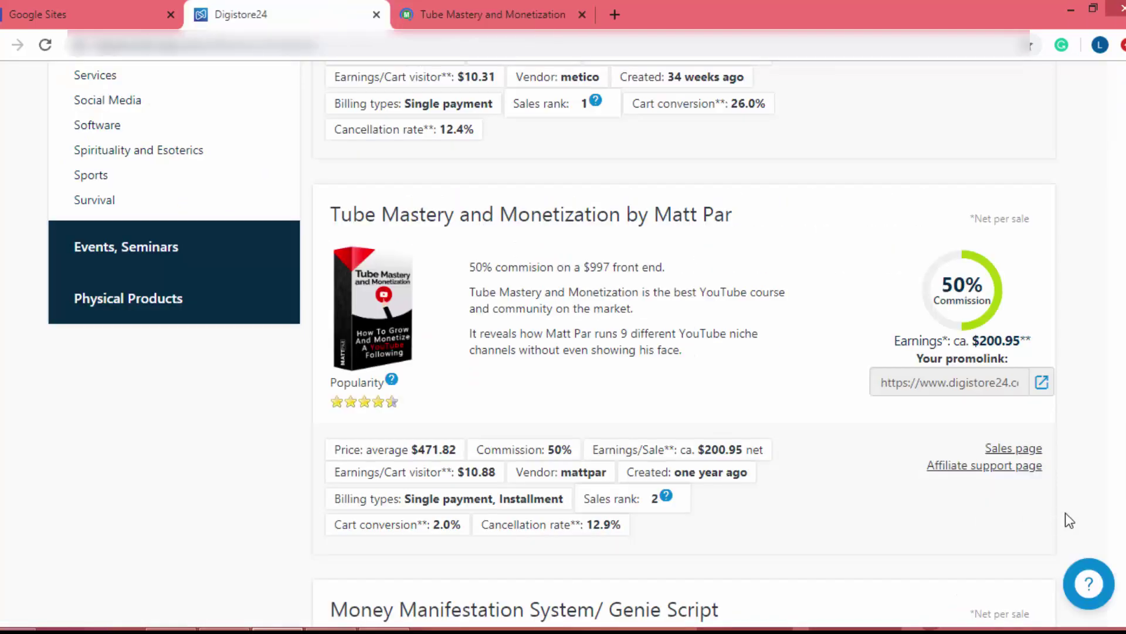
click(992, 465)
Open the free YouTube training webinar link from the support page in a new tab.
scroll(481, 146, down, 10)
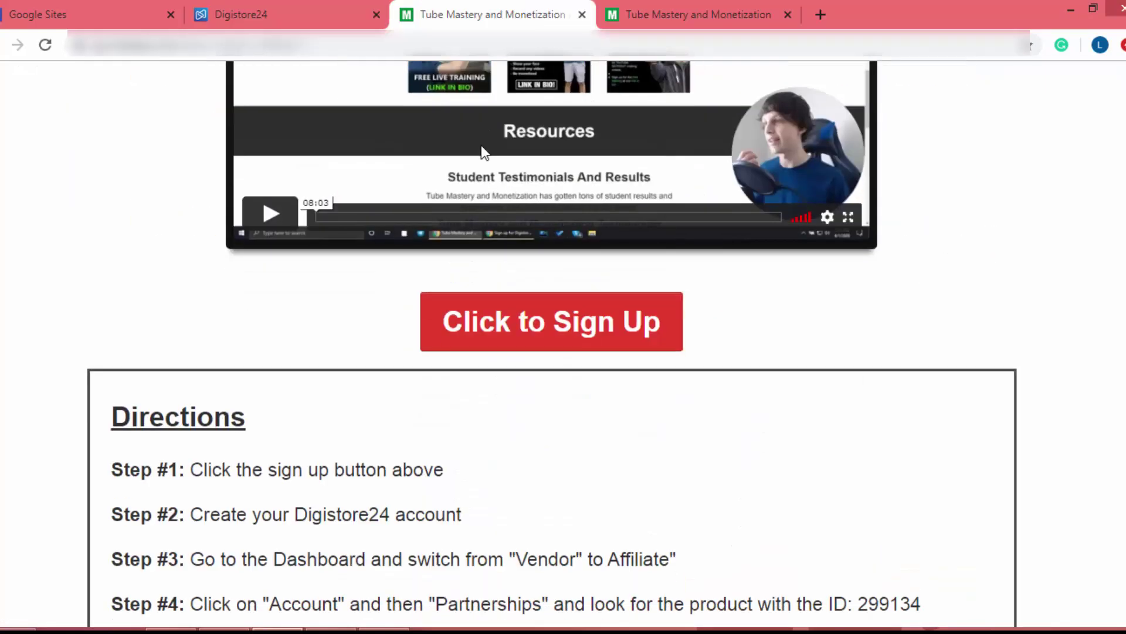
scroll(483, 153, down, 3)
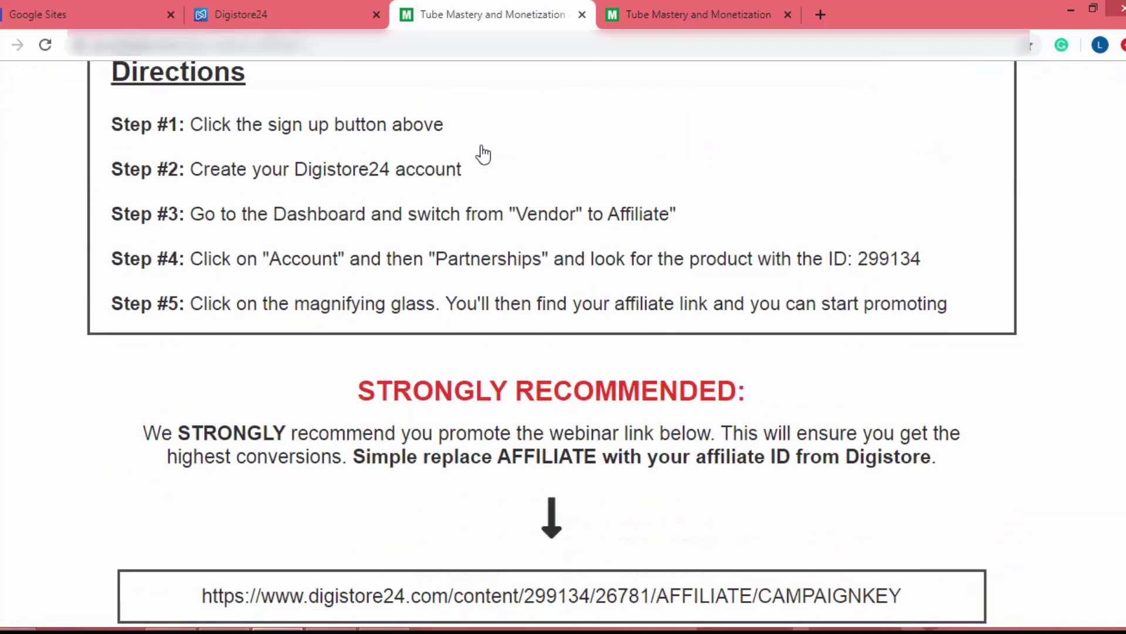
scroll(195, 369, down, 4)
drag(192, 338, 657, 345)
right_click(597, 345)
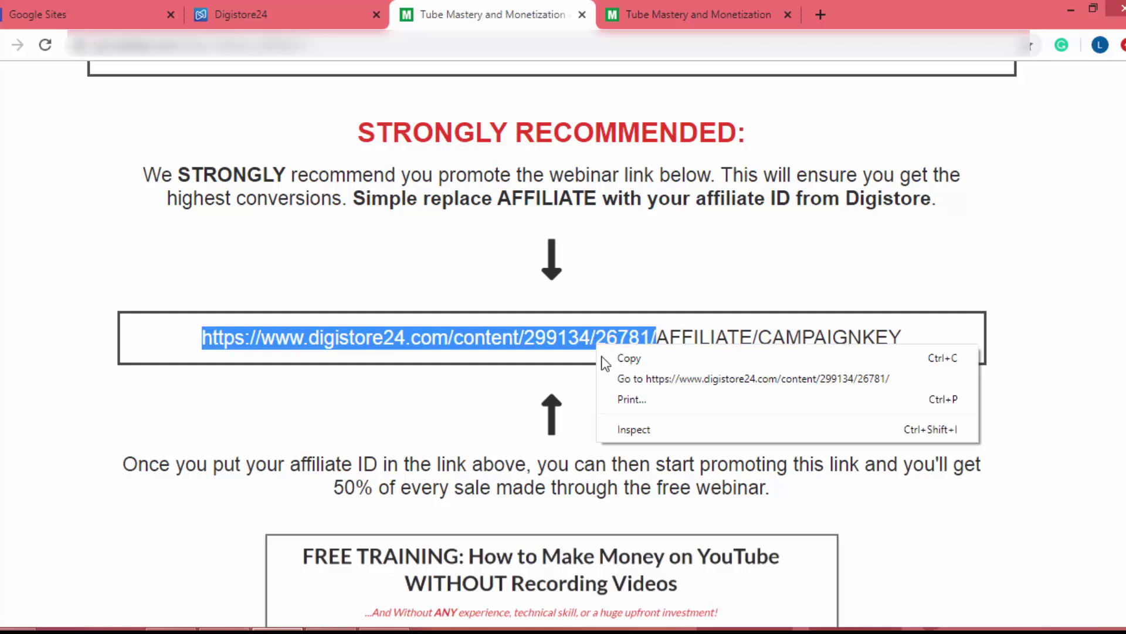
click(643, 379)
Open the shared Branding Images folder linked on the affiliate support page.
key(ctrl+shift+Tab)
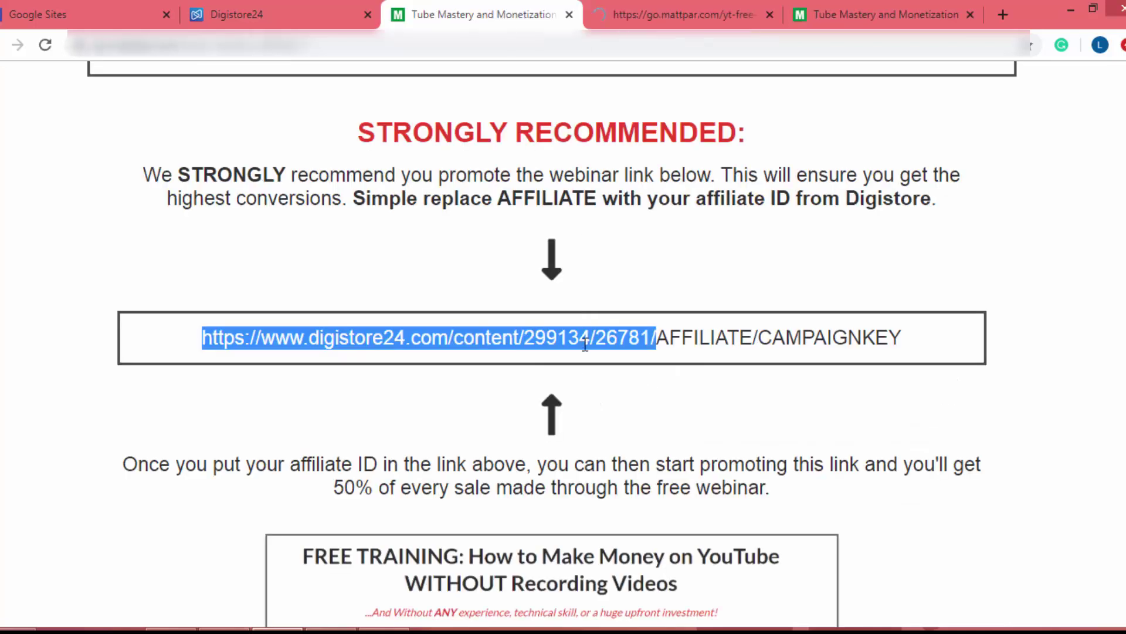
scroll(583, 344, down, 10)
scroll(584, 345, down, 13)
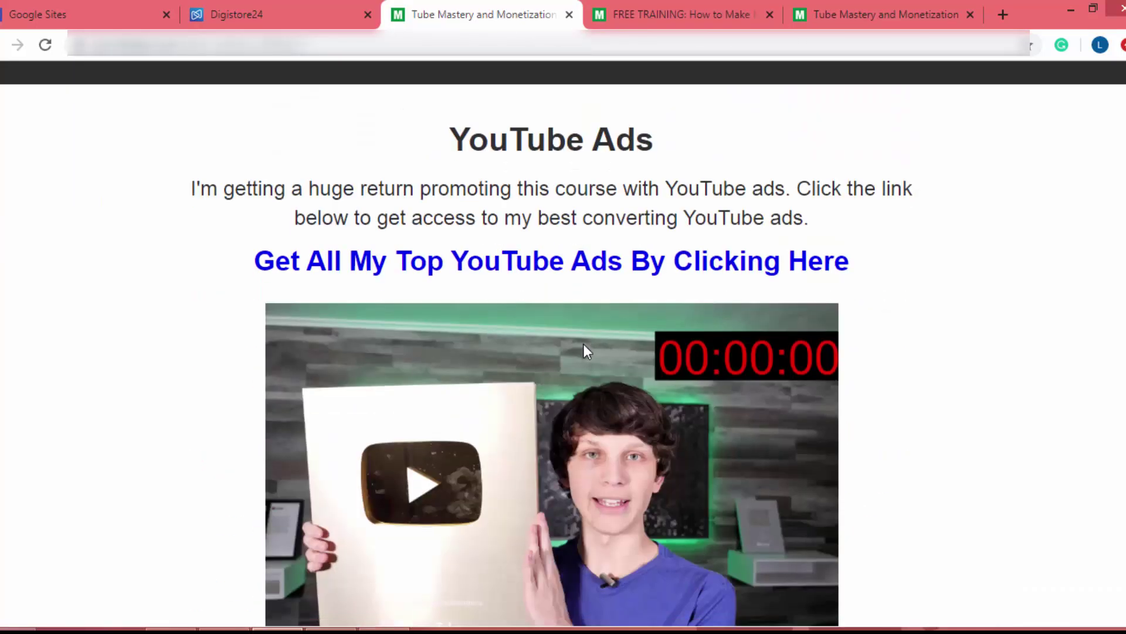
scroll(542, 272, down, 15)
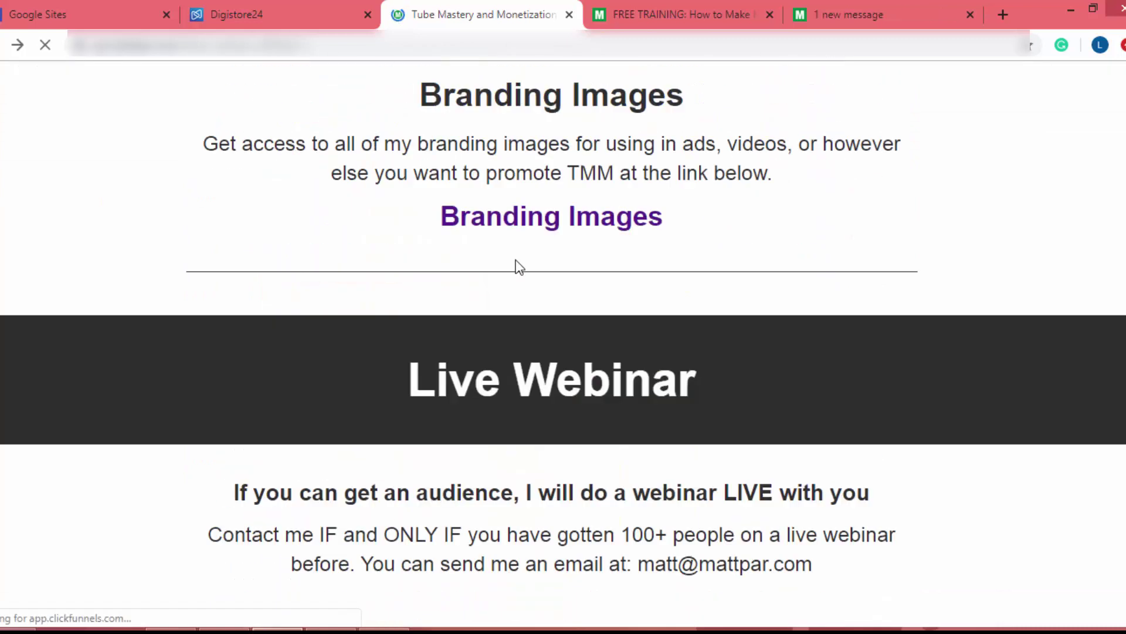
click(560, 219)
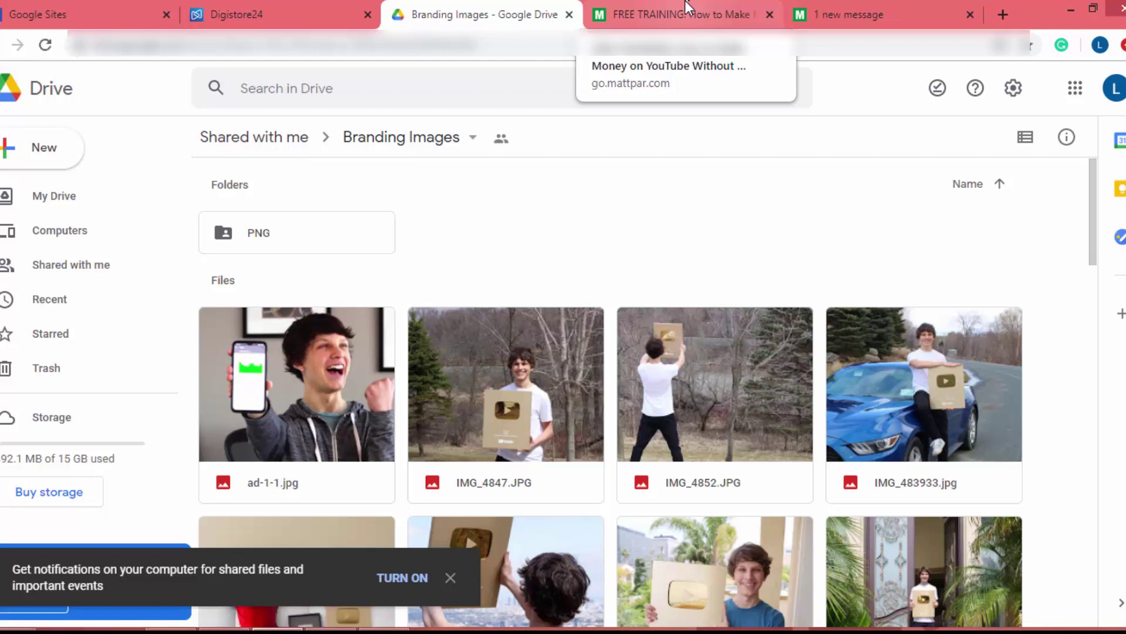
Switch to the FREE TRAINING webinar page and scroll through it.
click(688, 6)
scroll(717, 360, down, 5)
scroll(717, 360, up, 5)
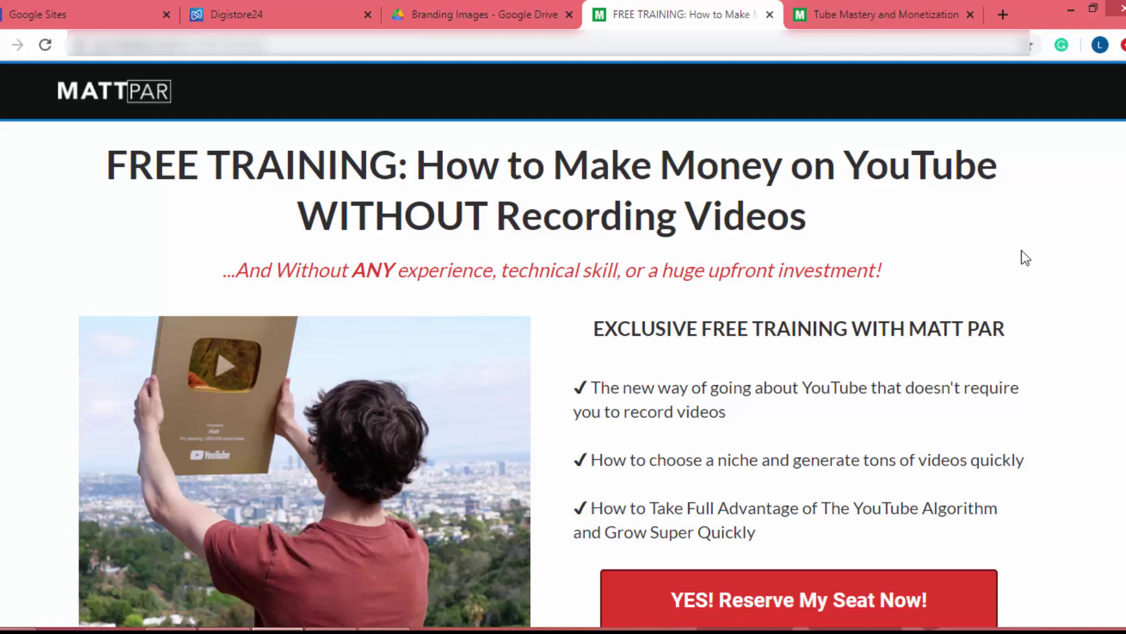
Select part of the FREE TRAINING headline and scroll through the webinar page.
drag(106, 167, 727, 184)
scroll(281, 293, down, 3)
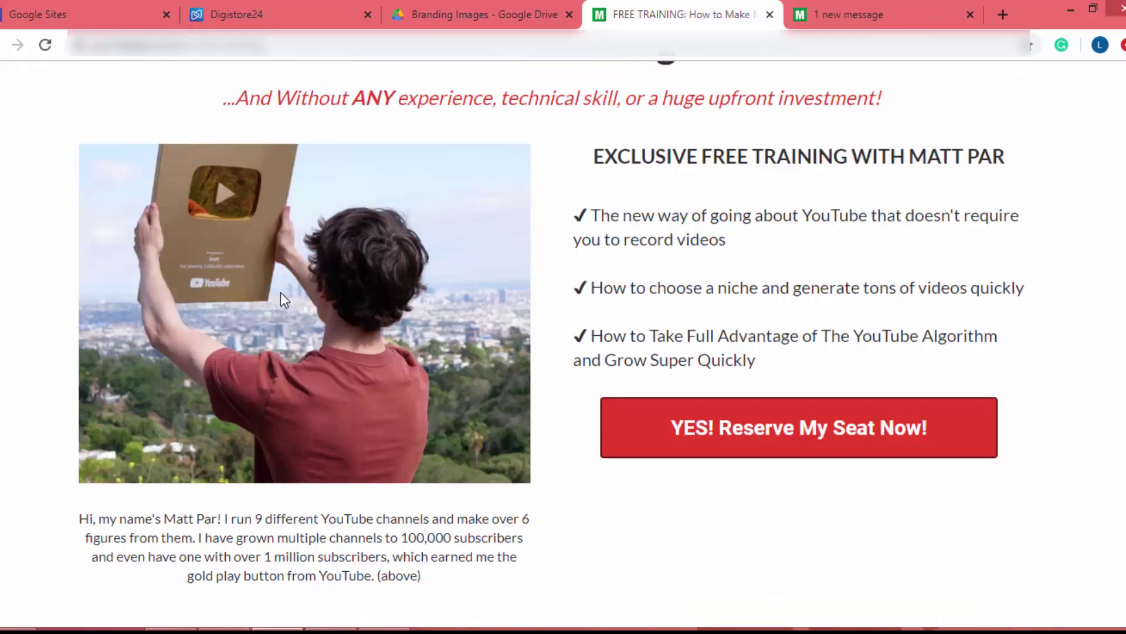
scroll(620, 271, down, 4)
scroll(622, 273, up, 6)
scroll(623, 273, up, 1)
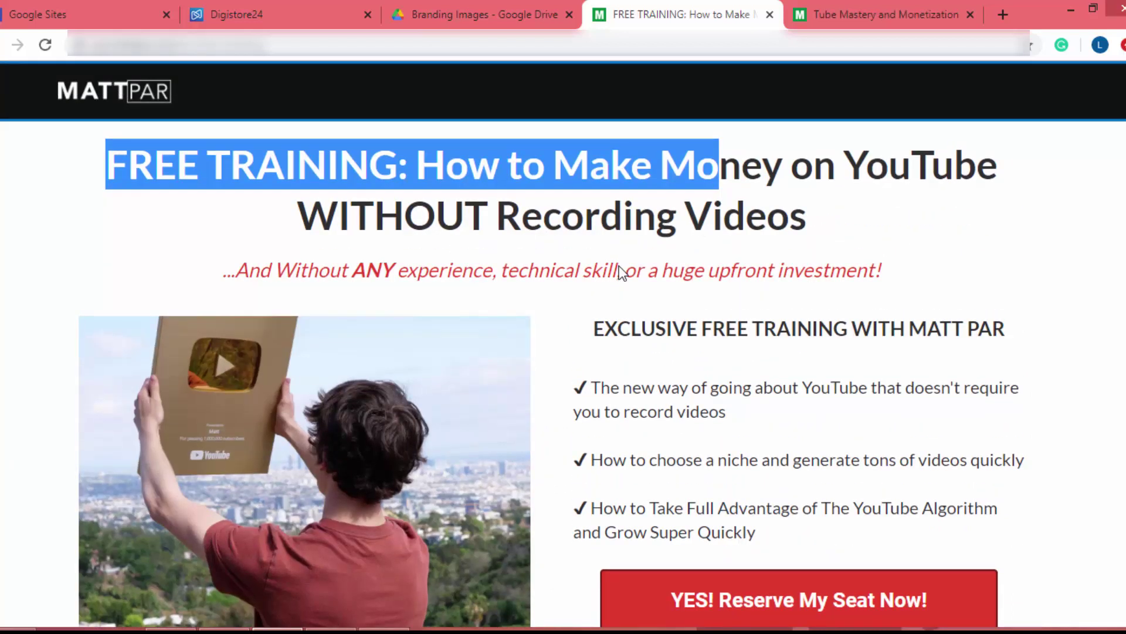
Close the extra sales page tab and bring up the Google Sites home.
click(623, 272)
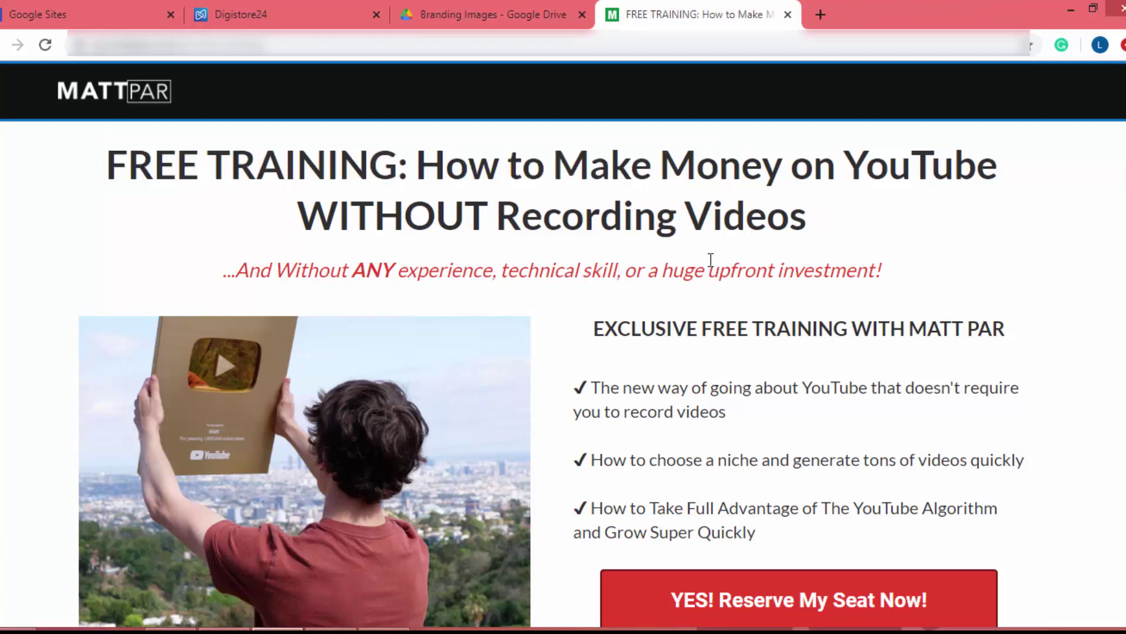
click(478, 13)
click(690, 14)
click(39, 6)
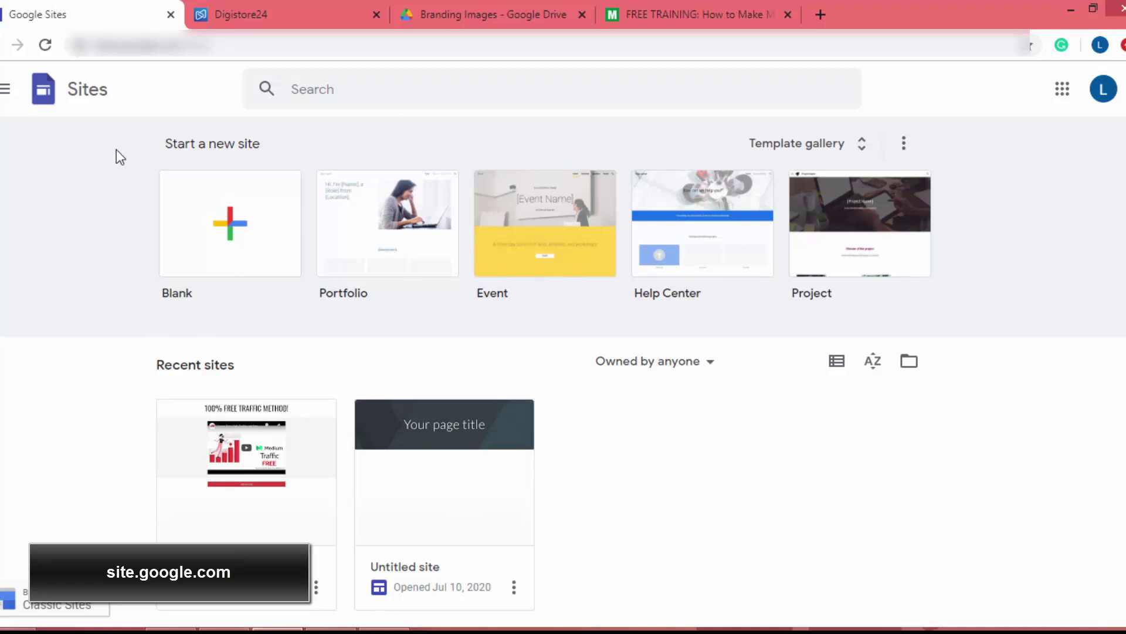
Create a blank Google Sites site and delete its default header.
click(221, 254)
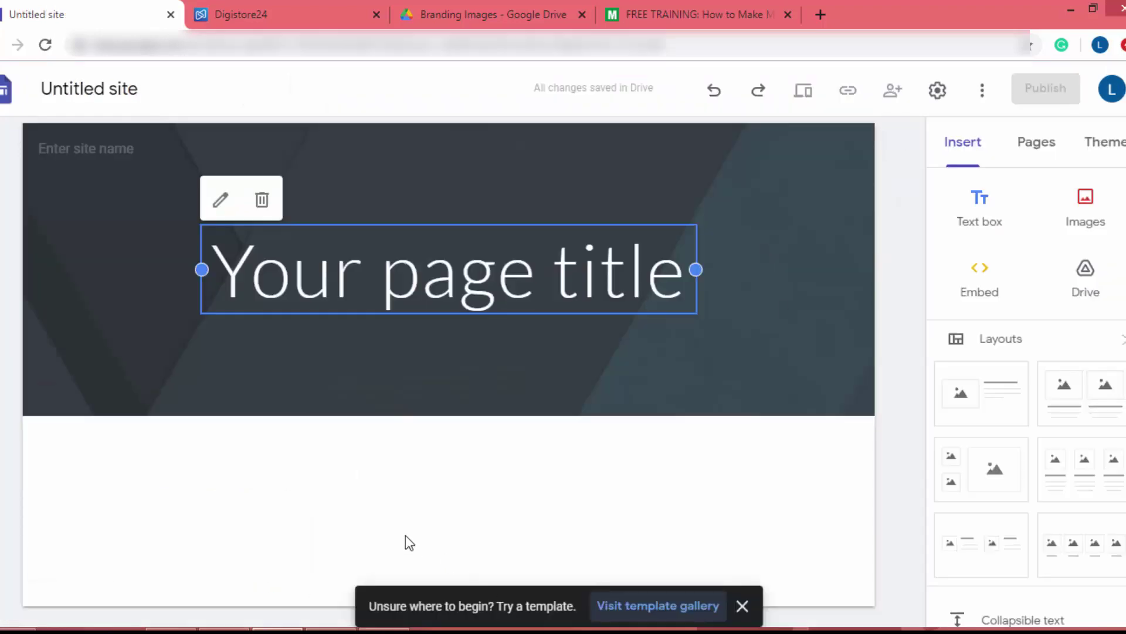
mouse_move(83, 352)
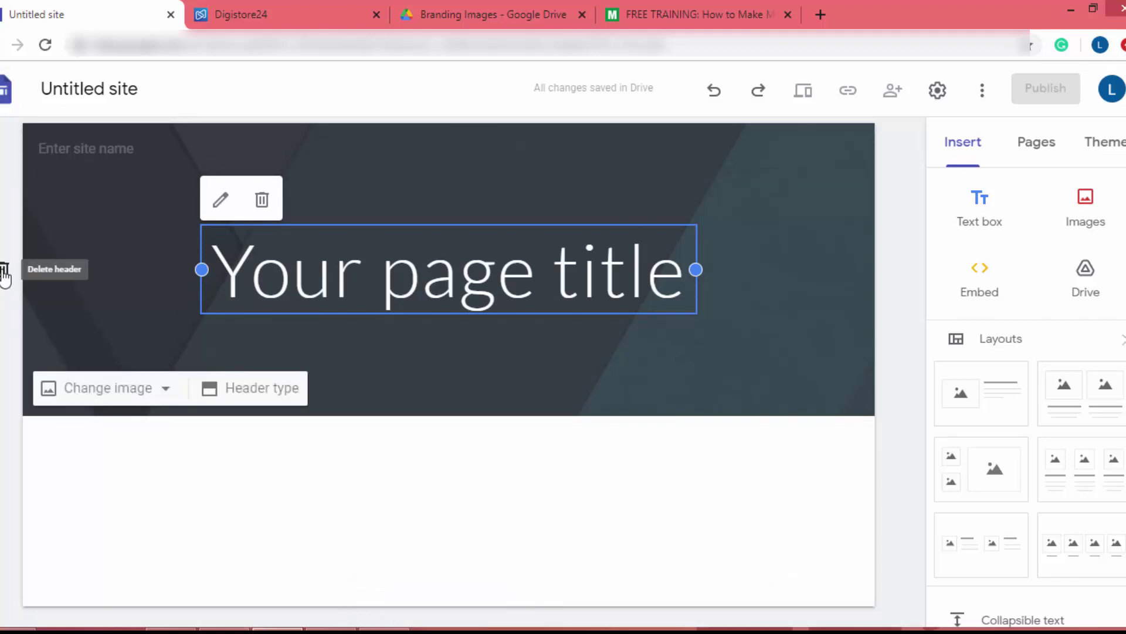
click(5, 273)
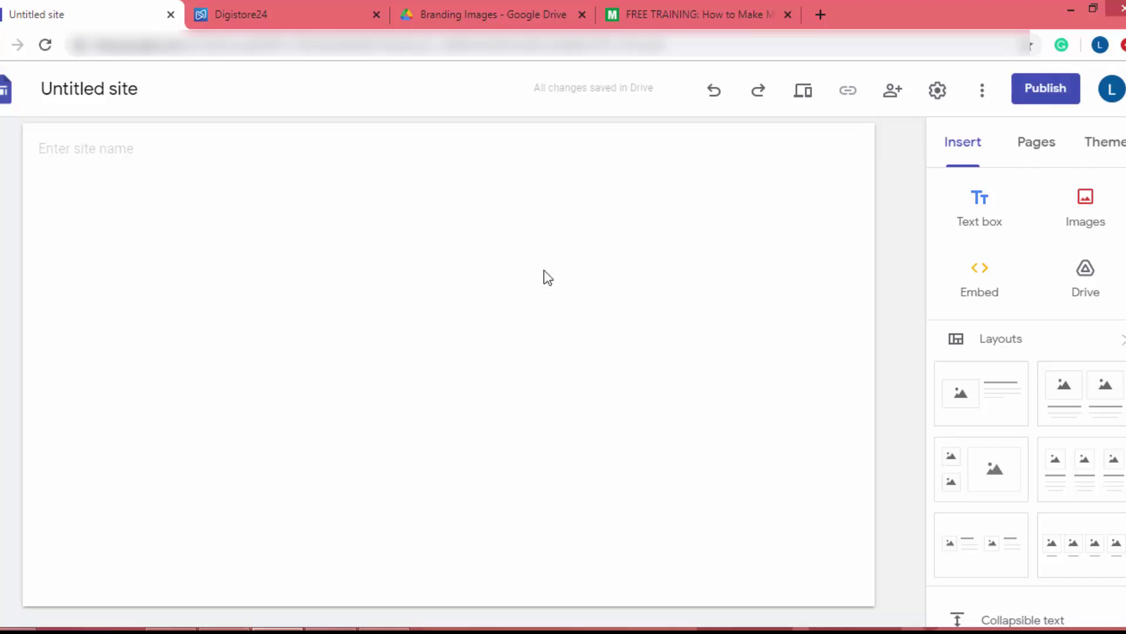
Copy the FREE TRAINING headline from the training page into a new text box.
click(732, 8)
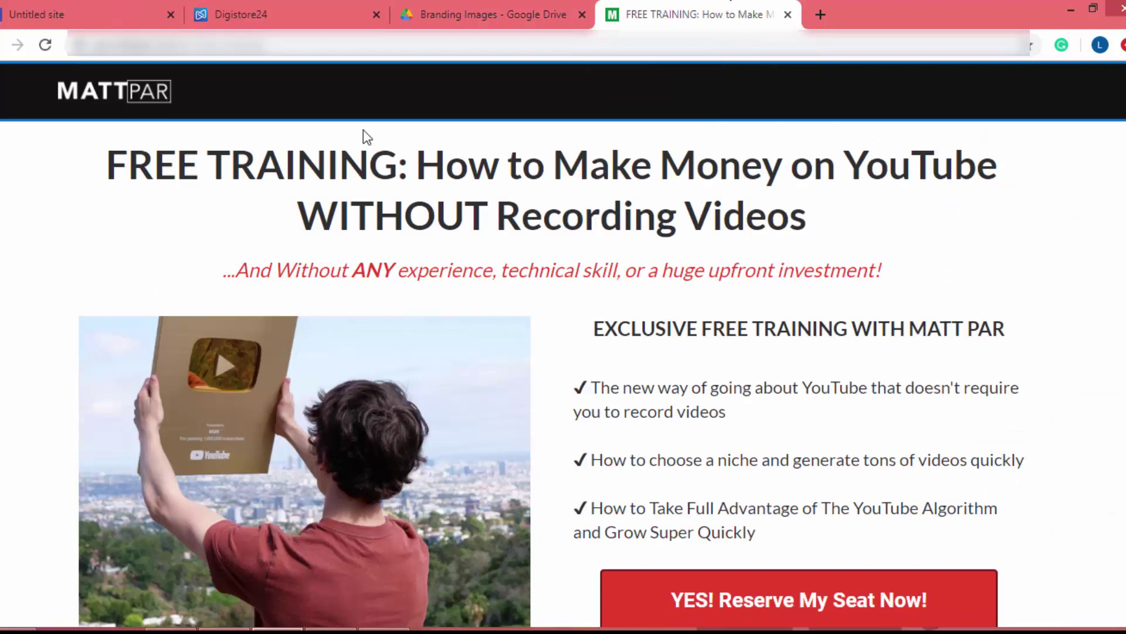
triple_click(270, 163)
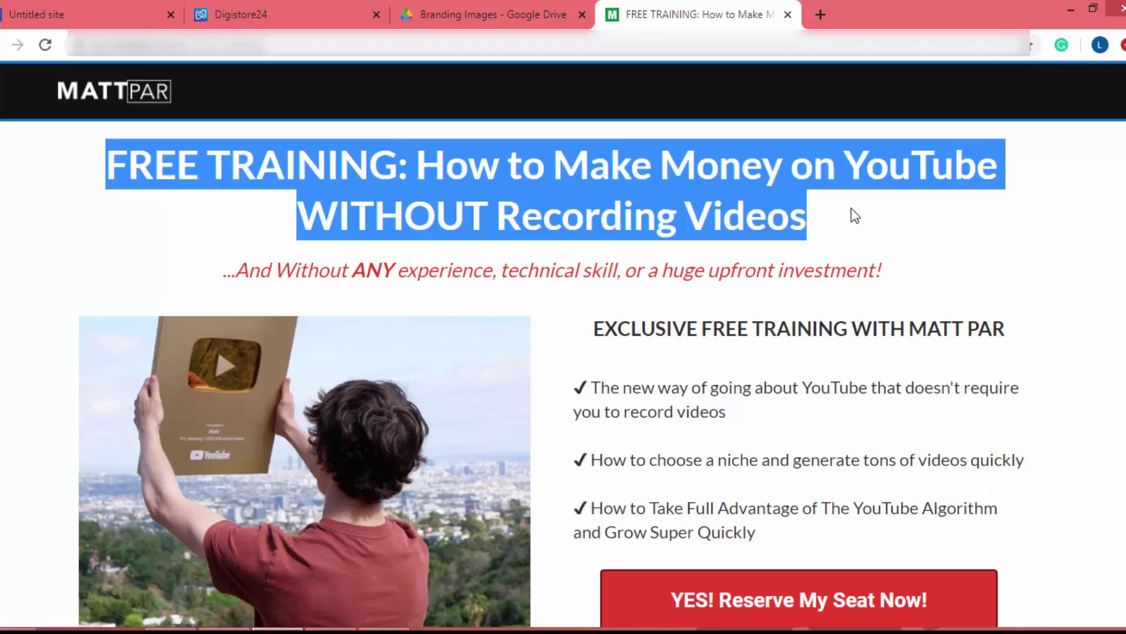
click(103, 7)
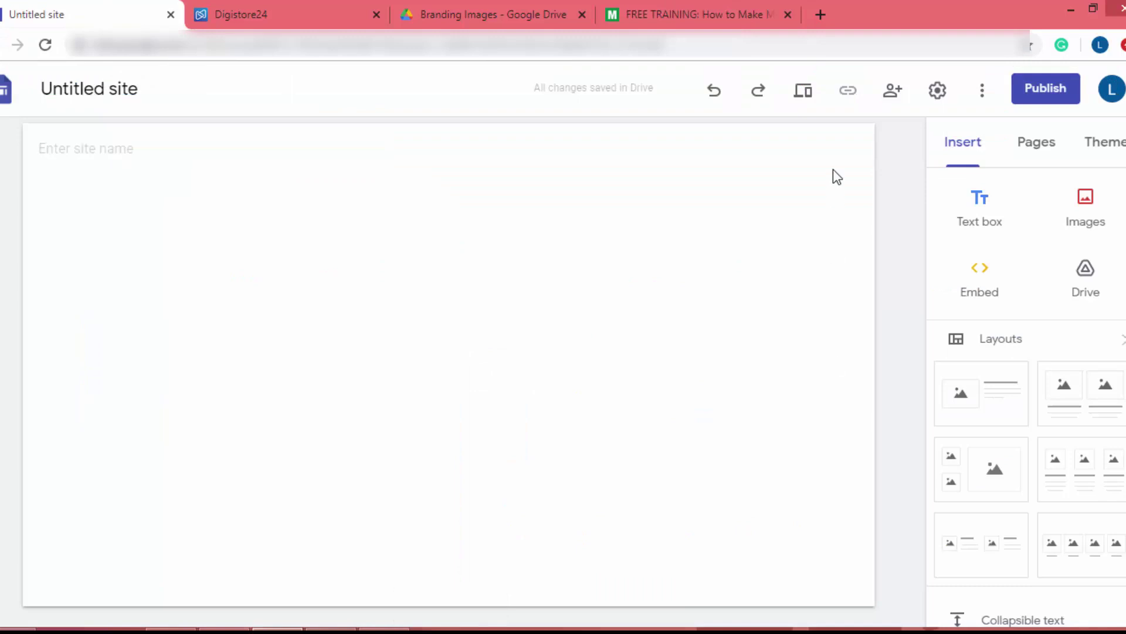
click(979, 221)
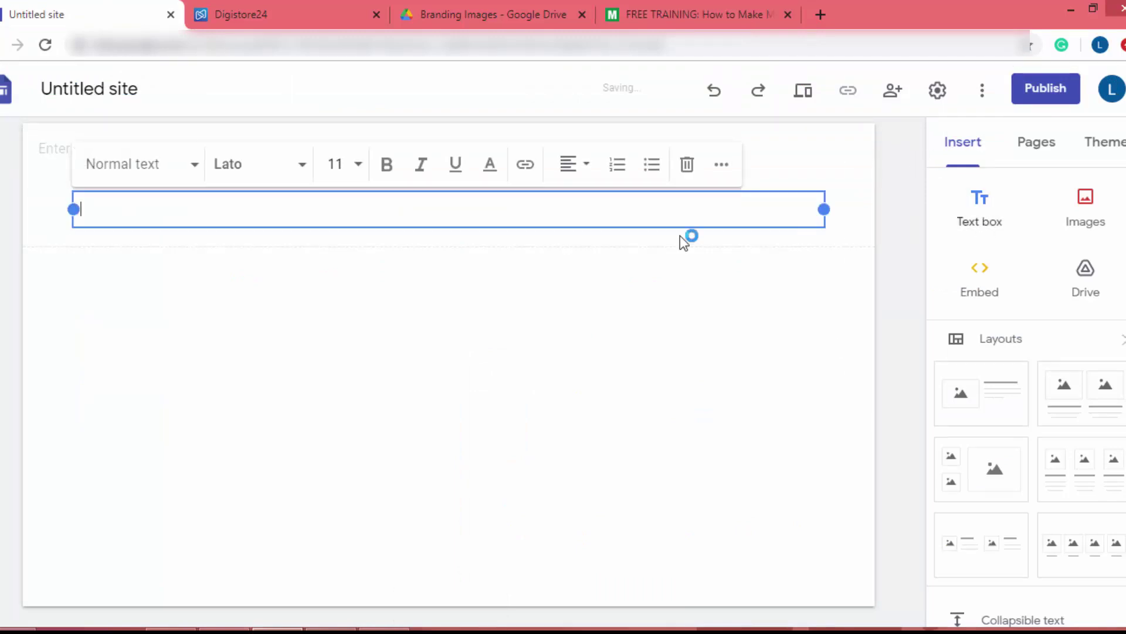
click(677, 3)
key(ctrl+c)
click(102, 13)
key(ctrl+v)
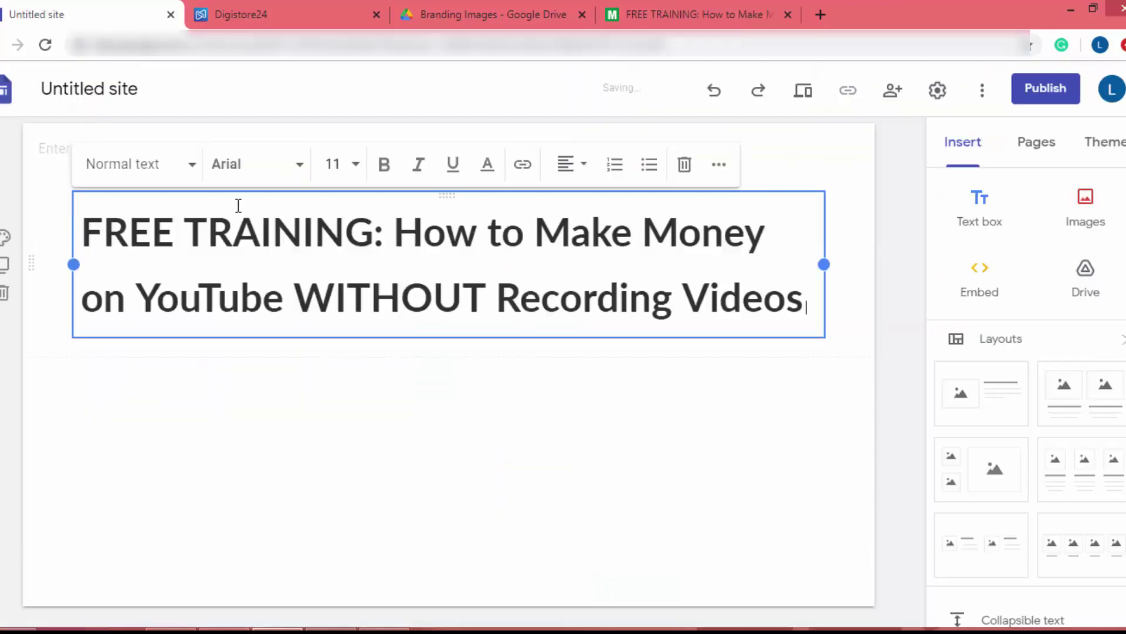
Centre the pasted headline, keeping it bold.
click(589, 230)
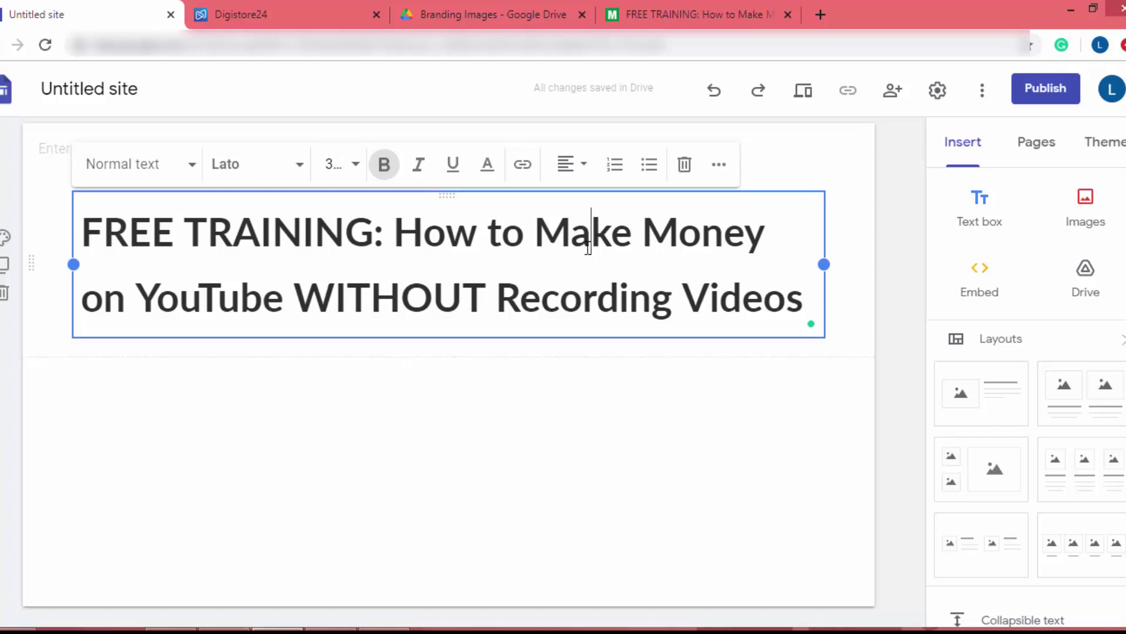
key(ctrl+a)
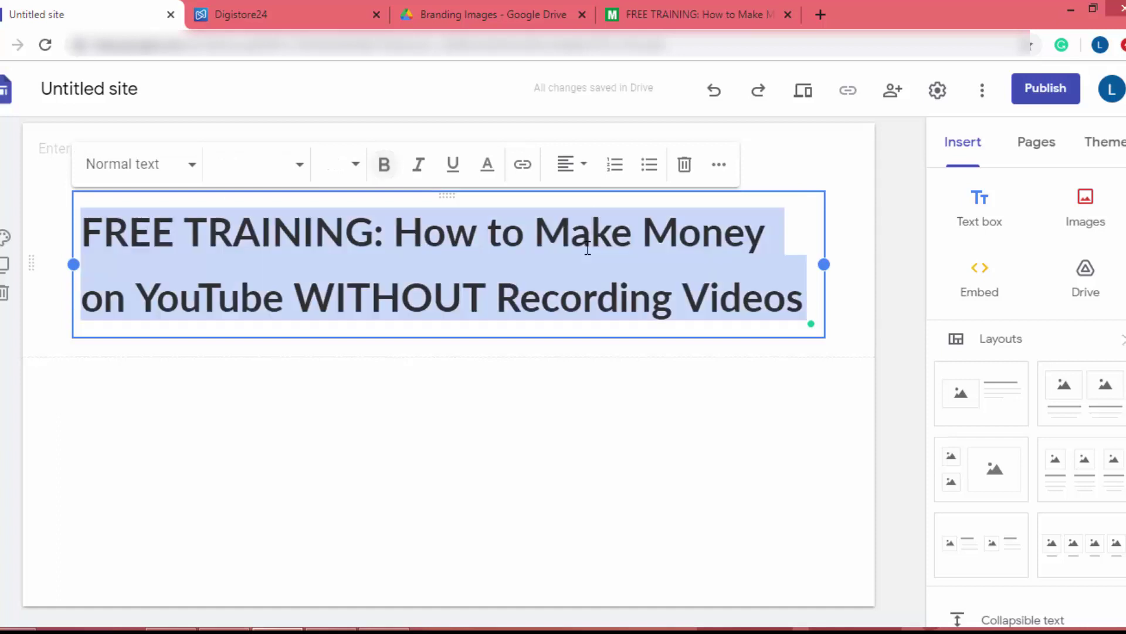
click(384, 165)
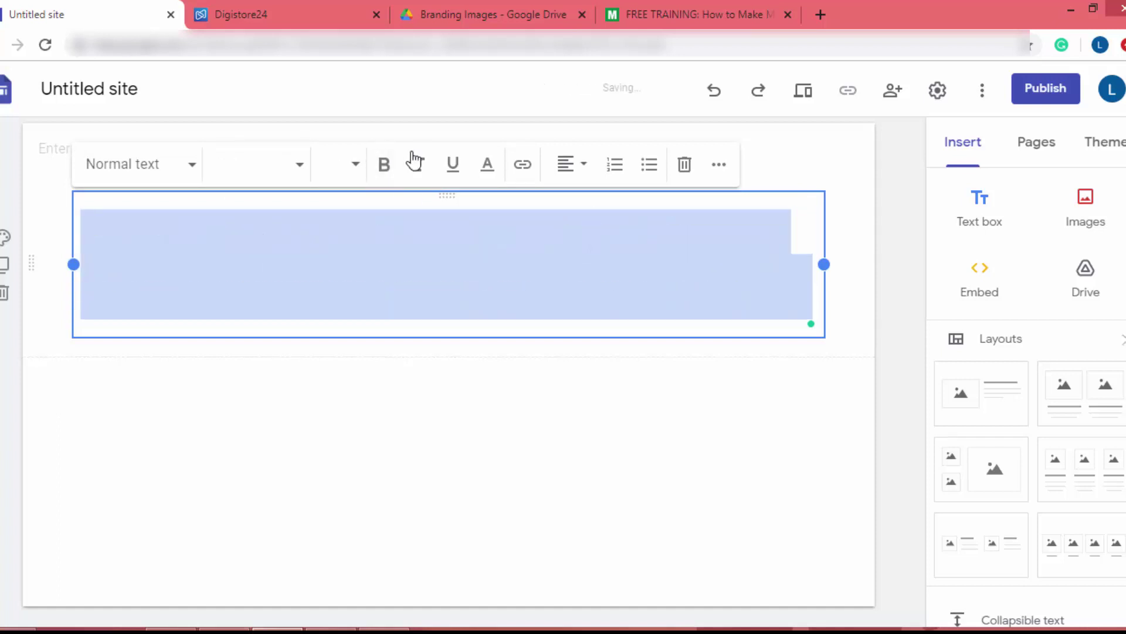
click(388, 169)
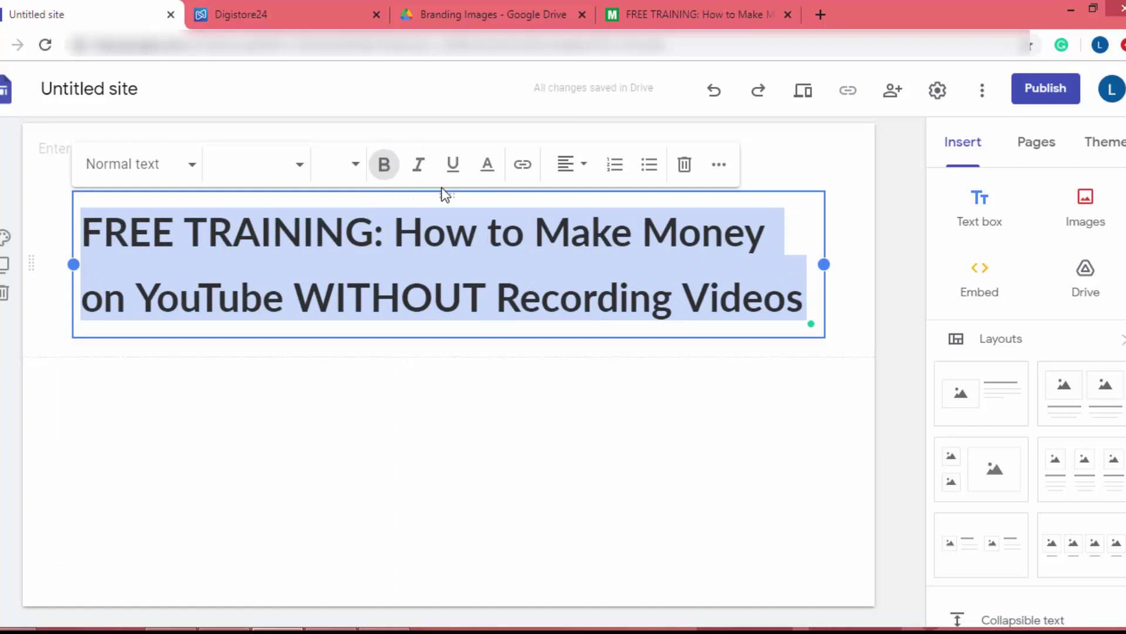
click(594, 166)
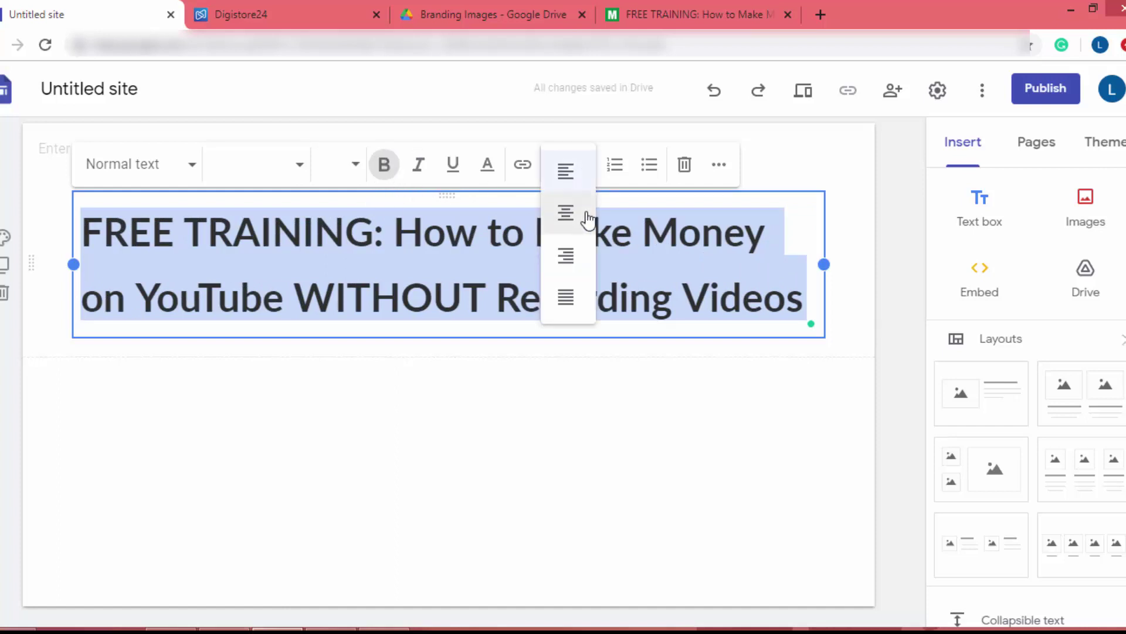
click(585, 214)
Give the headline the Heading style, leaving the font unchanged.
click(191, 170)
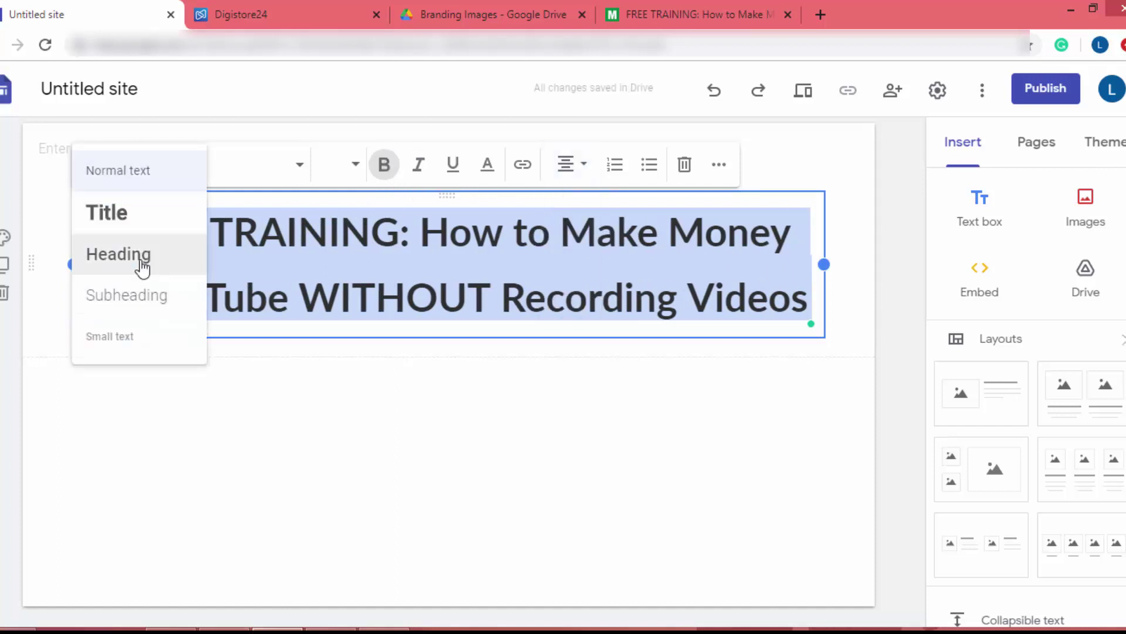
click(143, 268)
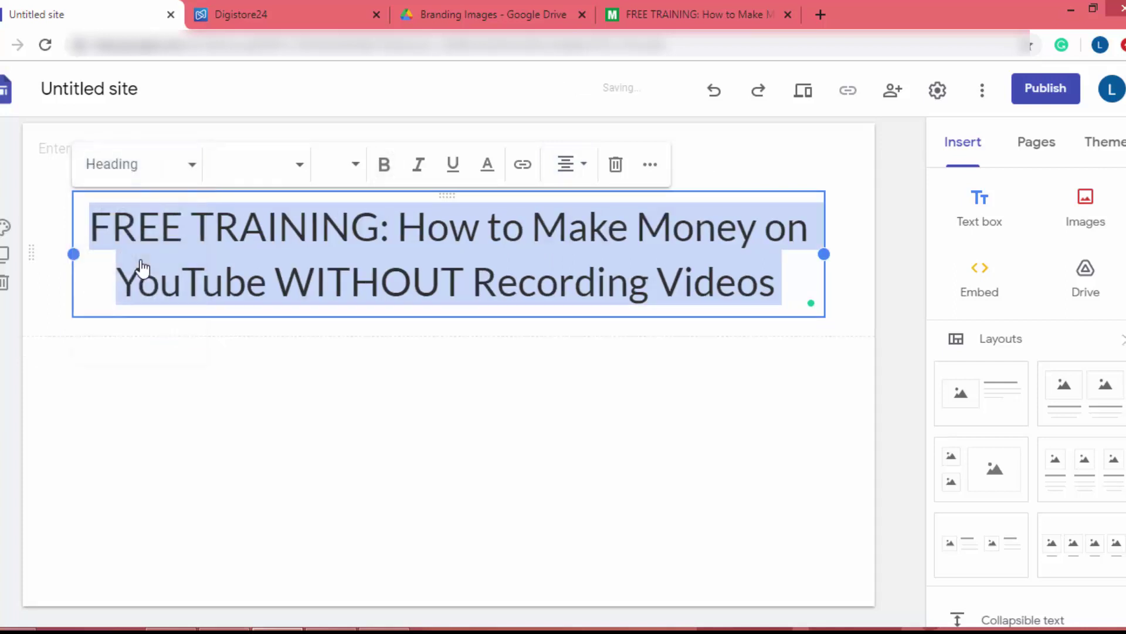
click(302, 166)
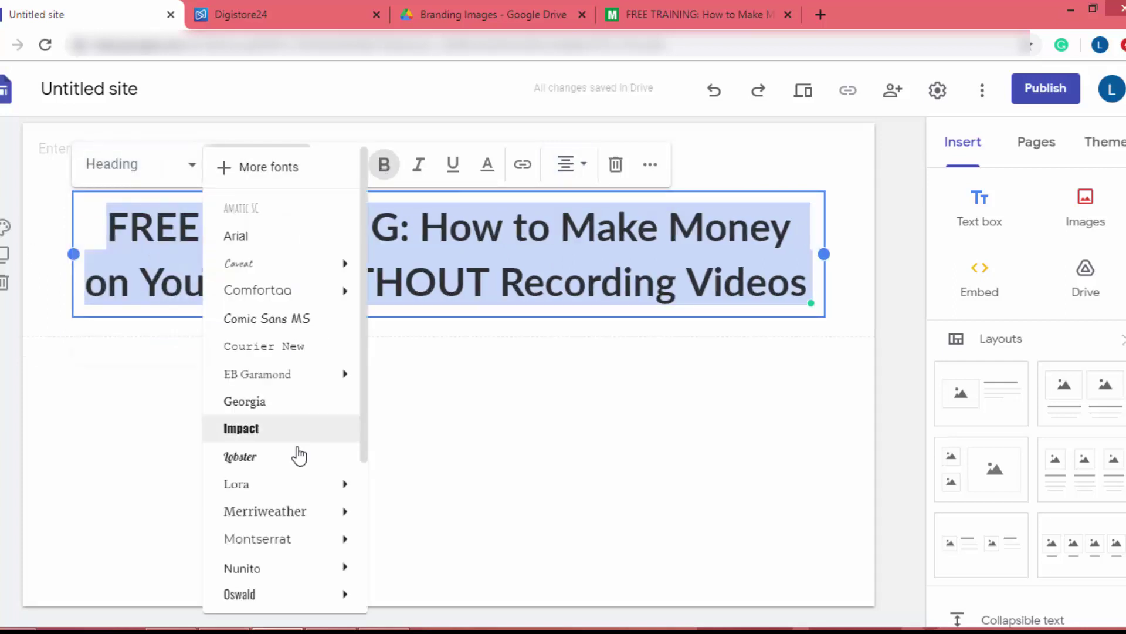
scroll(302, 327, down, 4)
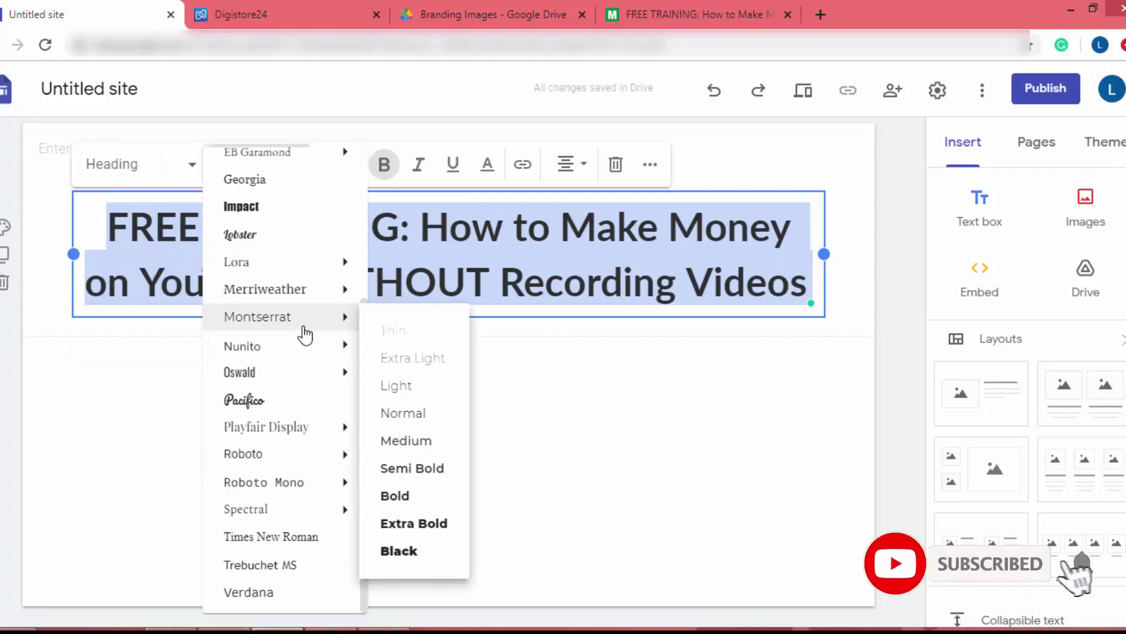
key(Escape)
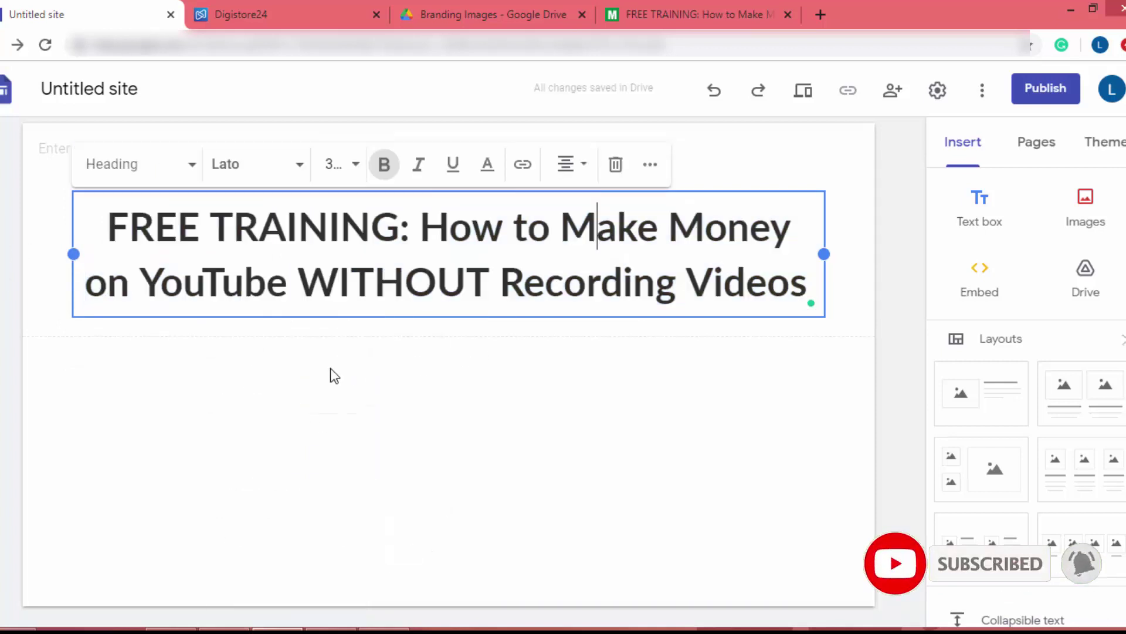
click(345, 404)
Paste the red italic no-experience subtitle into a new text box.
click(720, 12)
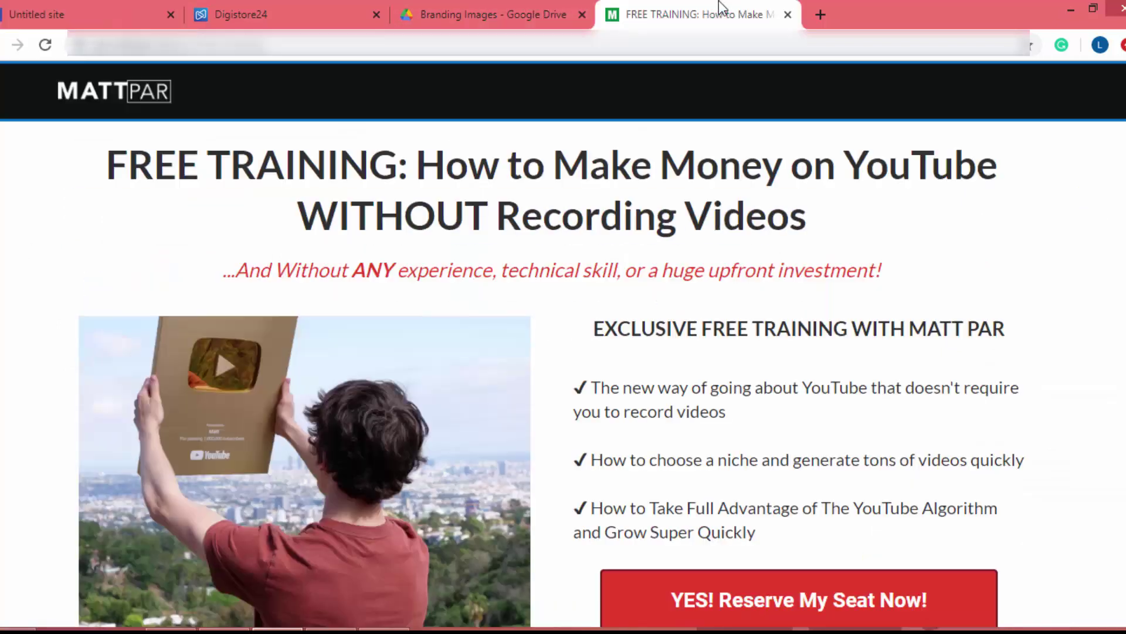
triple_click(455, 264)
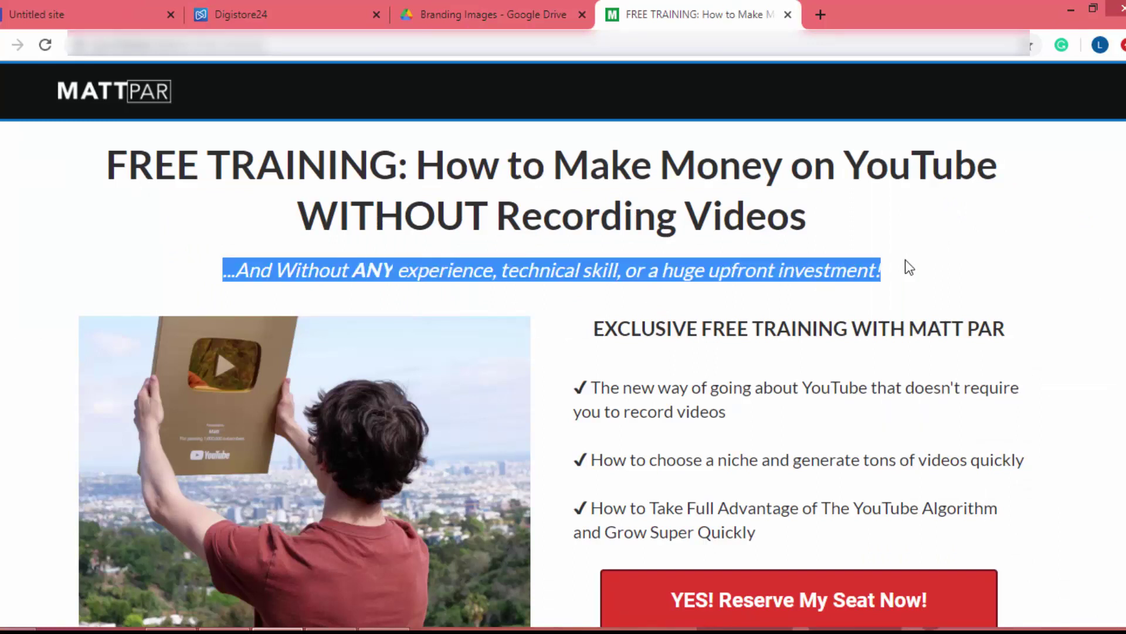
click(35, 13)
click(979, 203)
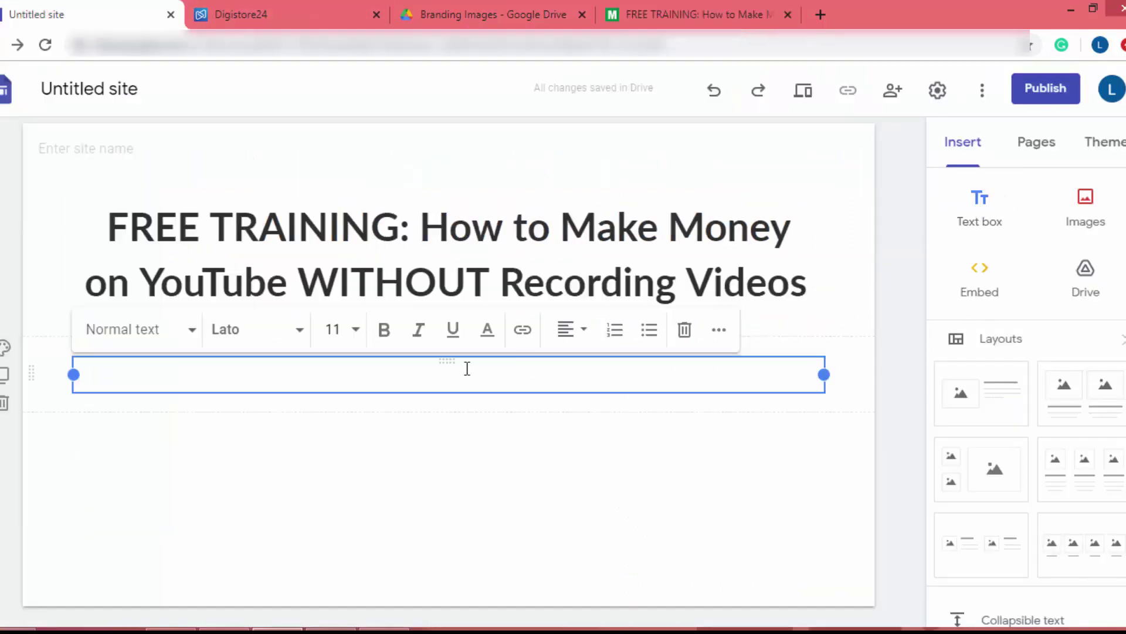
key(ctrl+v)
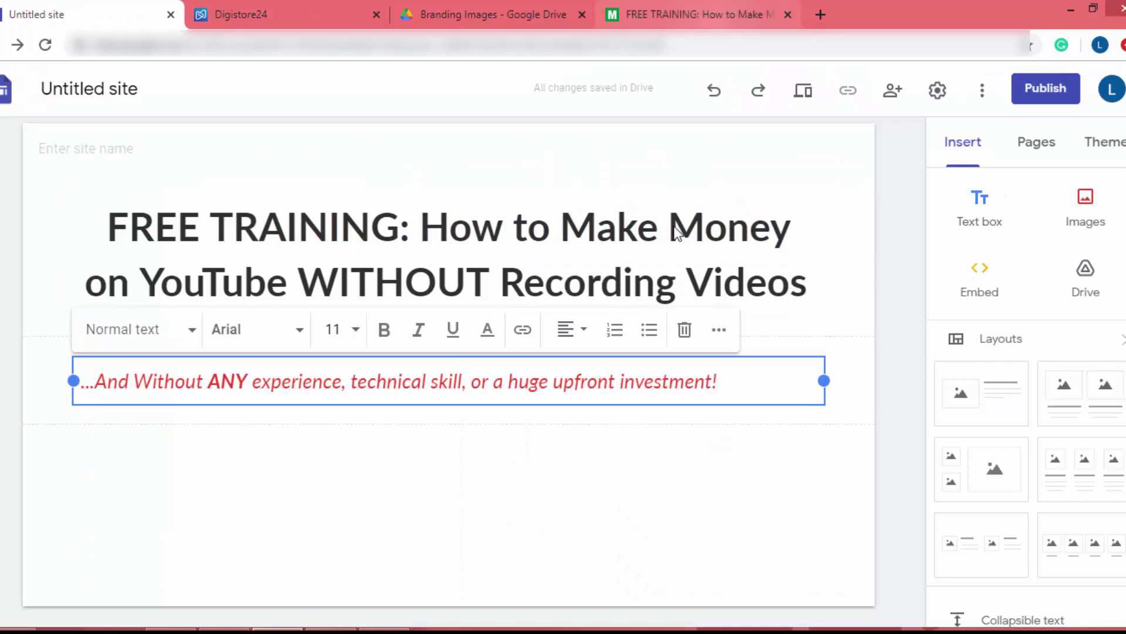
click(720, 10)
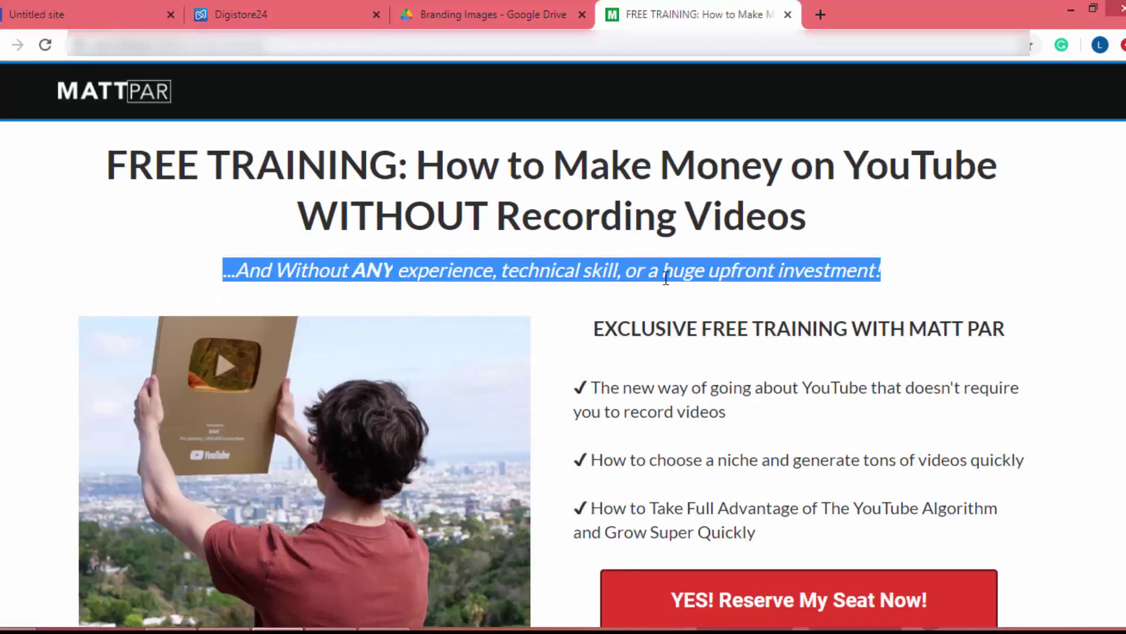
click(581, 278)
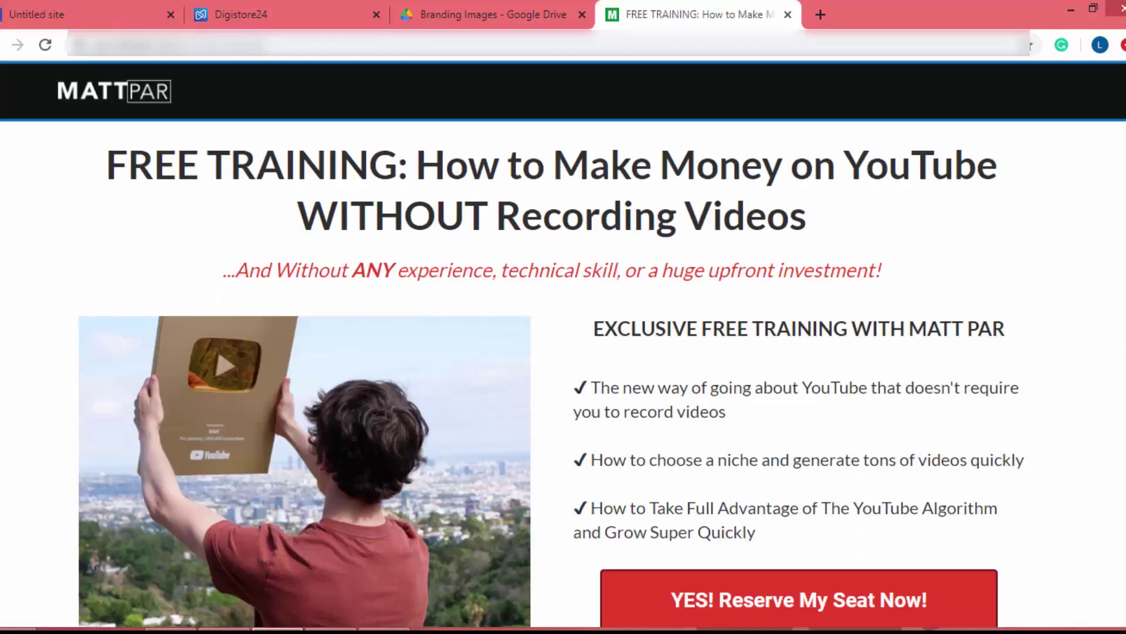
click(130, 9)
Centre the subtitle and move its box up just under the headline.
click(563, 384)
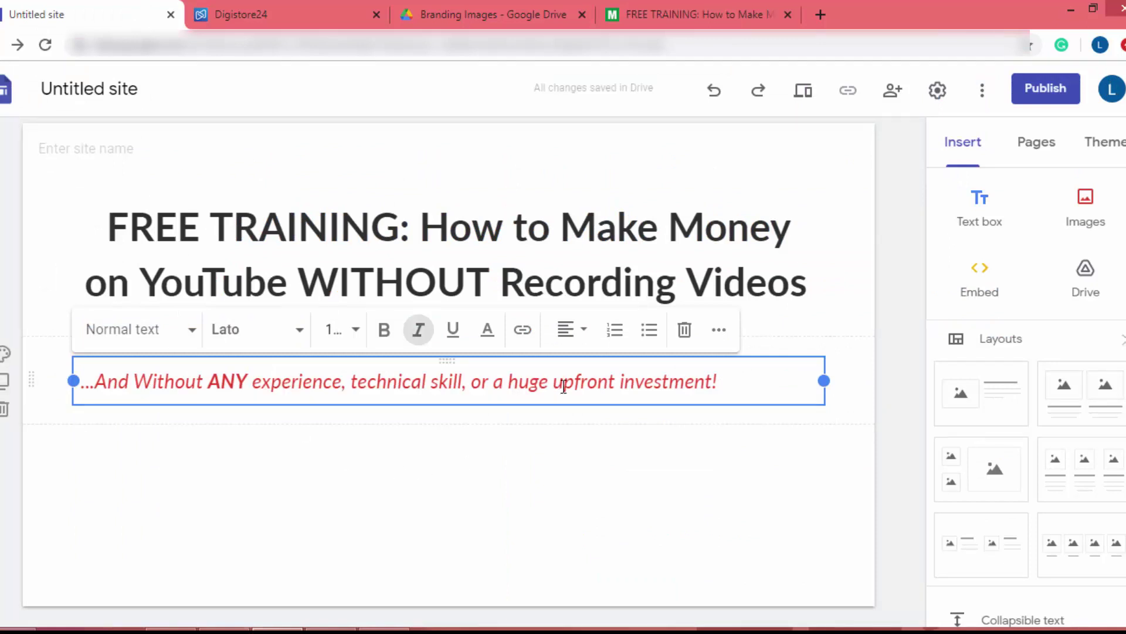
triple_click(564, 385)
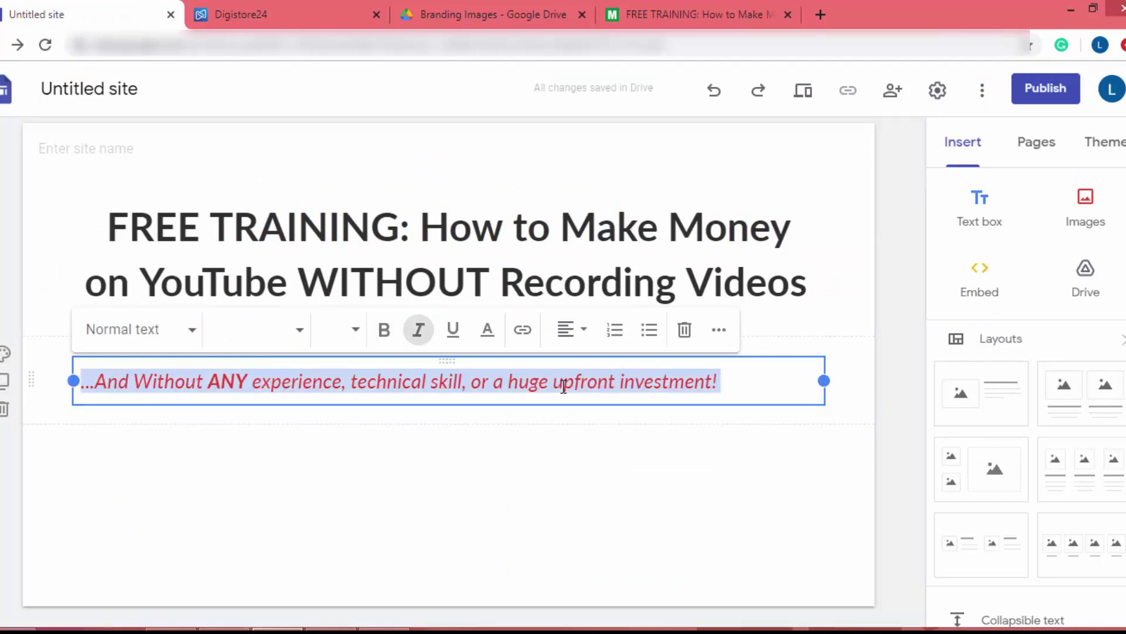
click(581, 334)
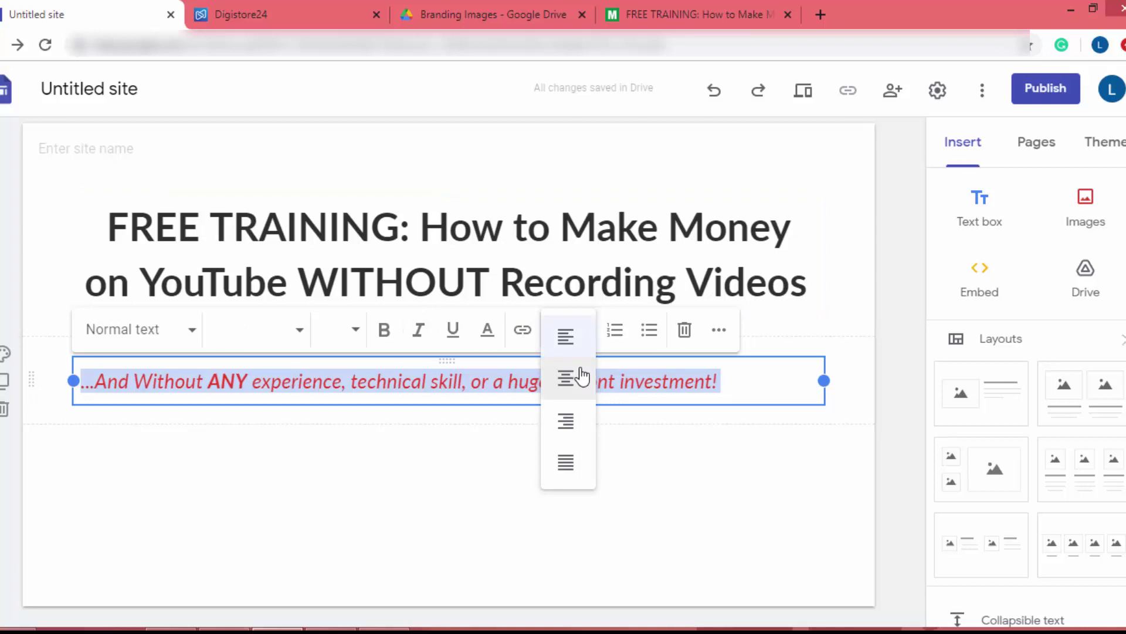
click(575, 388)
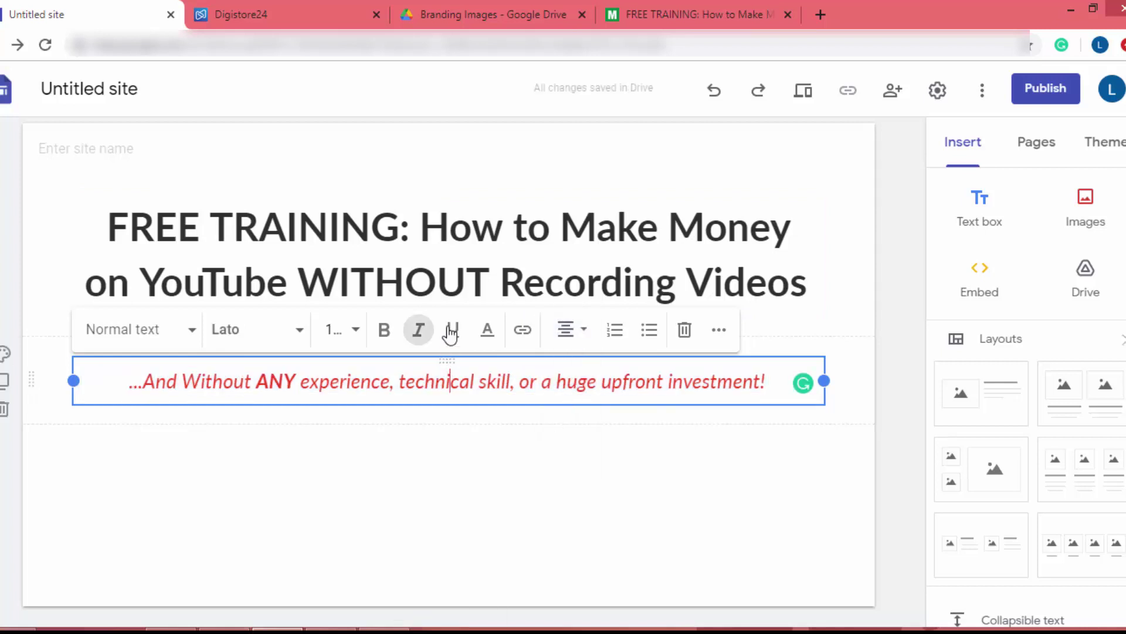
drag(449, 362, 443, 317)
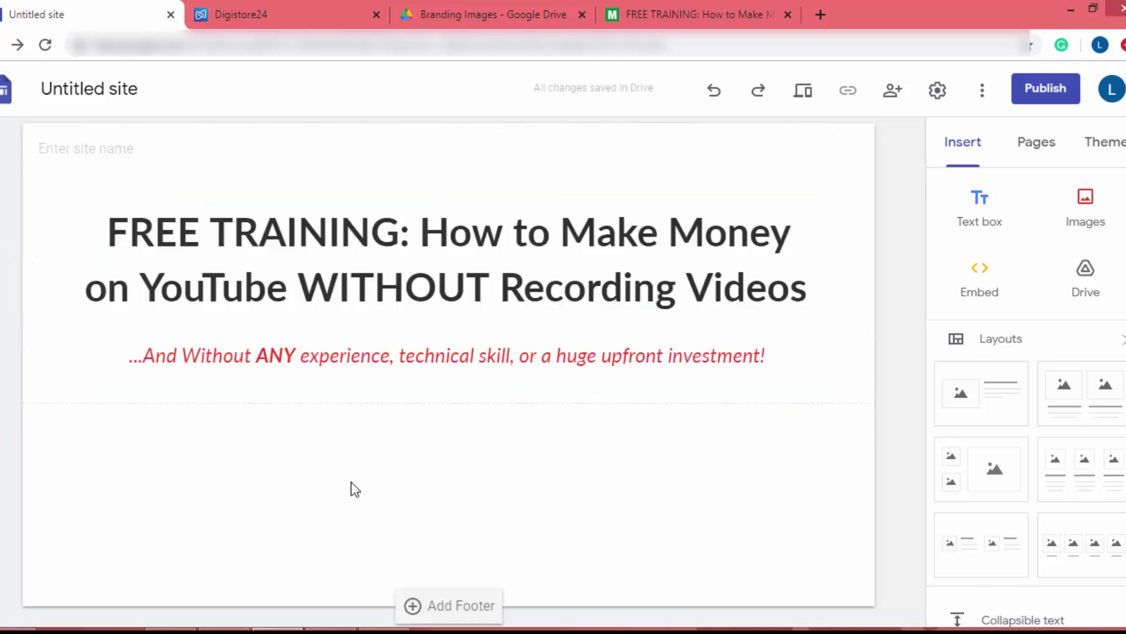
key(ctrl+Tab)
key(ctrl+Tab)
key(ctrl+Tab)
Download Matt-Par-1.jpg from the Branding Images Drive folder.
scroll(354, 434, down, 1)
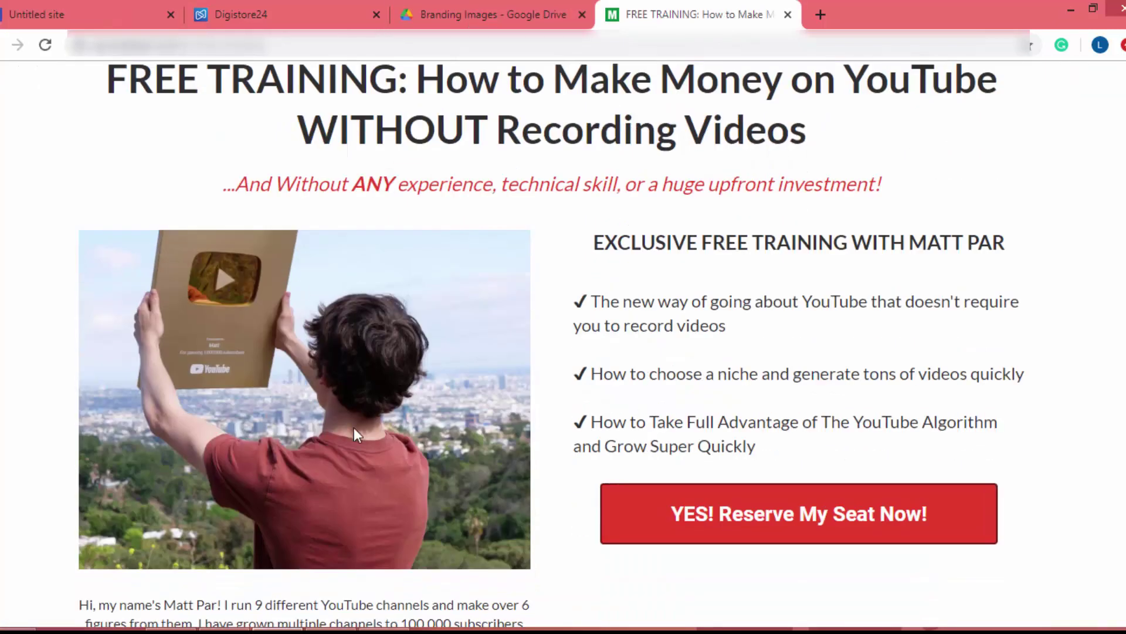
click(472, 14)
click(570, 212)
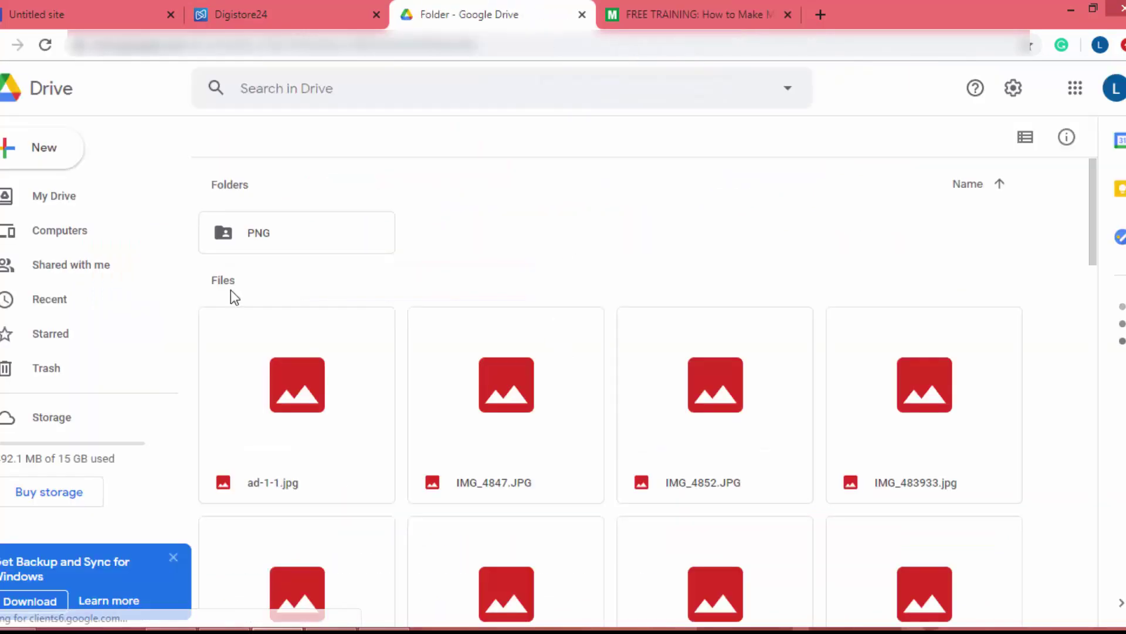
scroll(475, 261, down, 10)
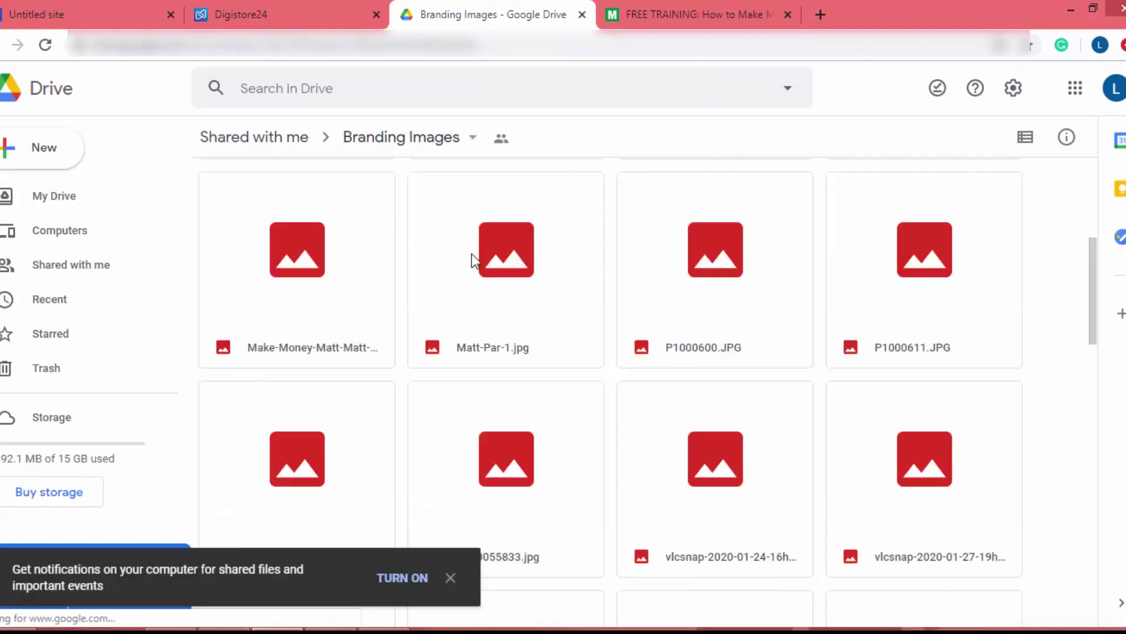
scroll(475, 262, down, 3)
scroll(475, 258, up, 5)
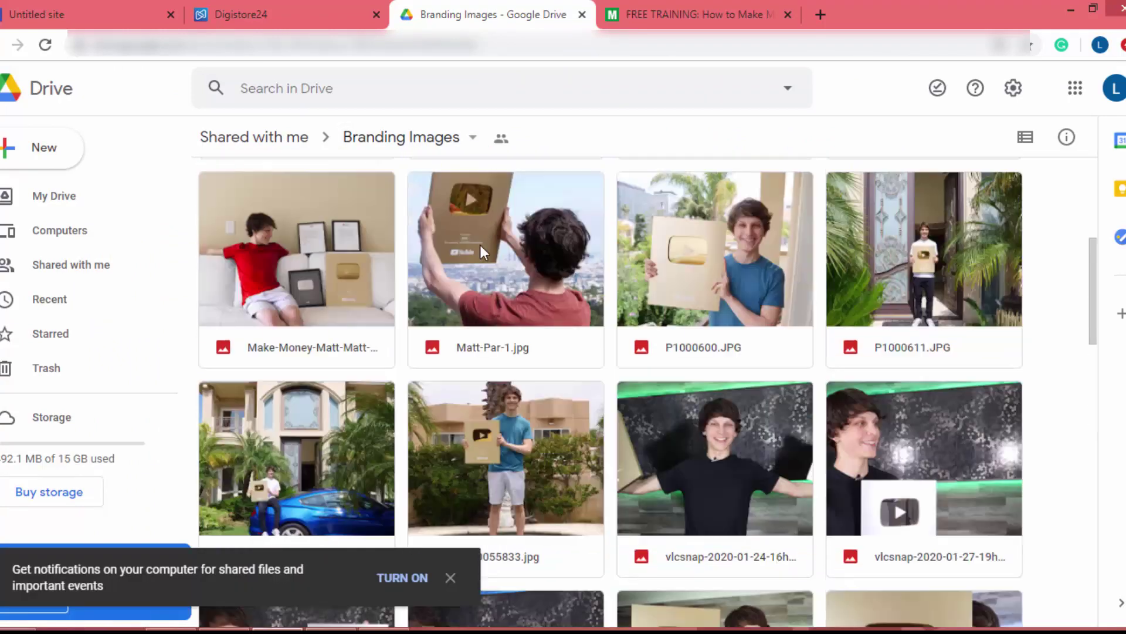
click(490, 224)
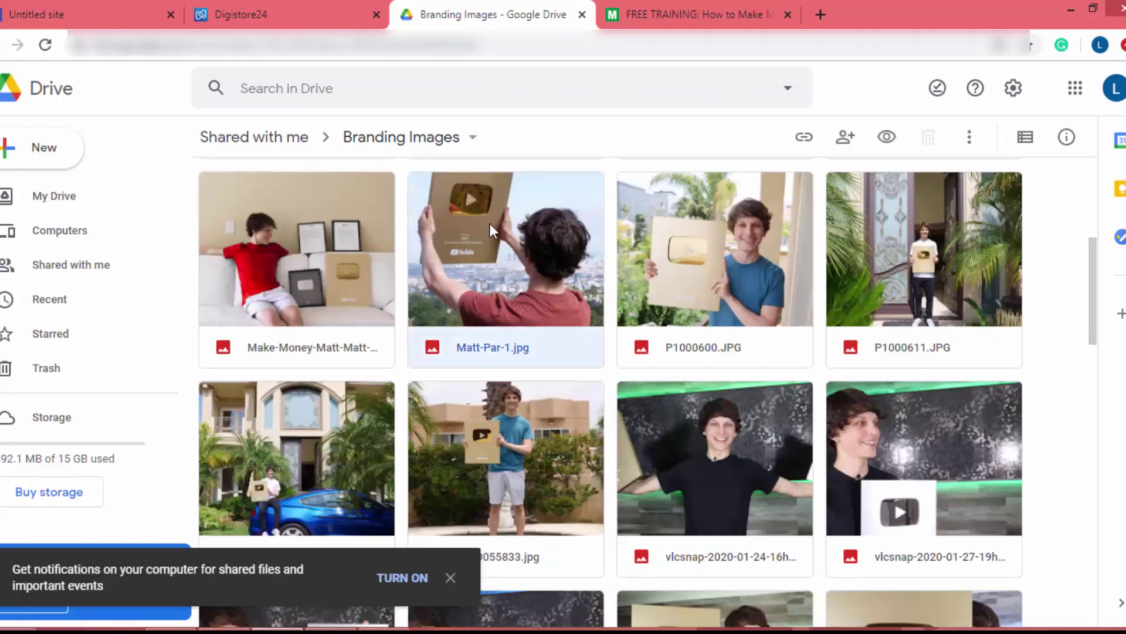
click(970, 141)
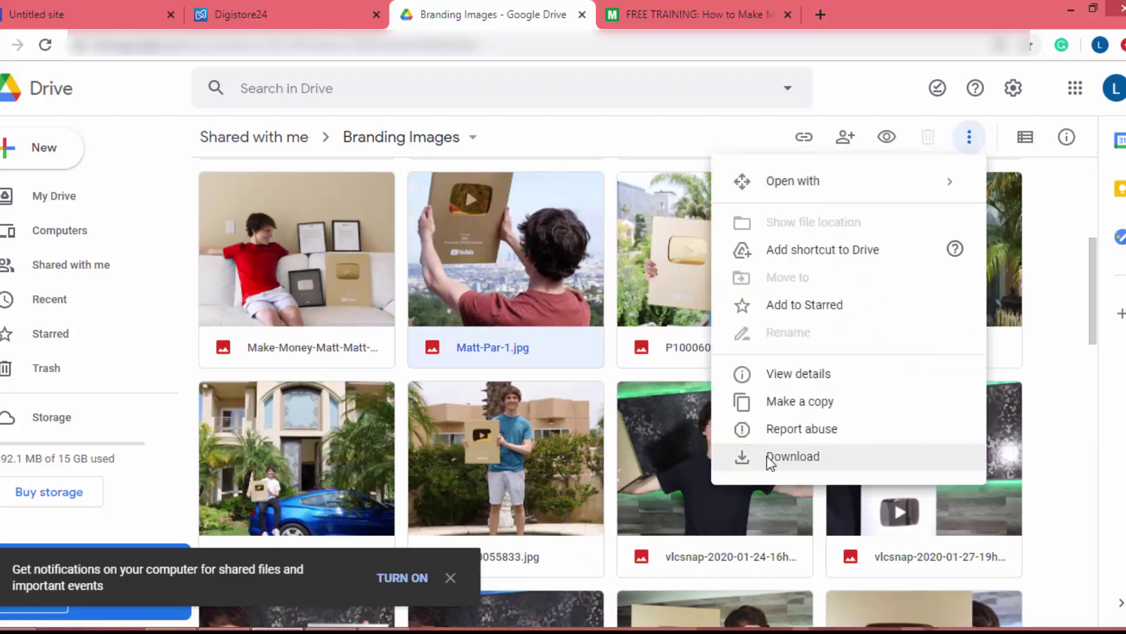
click(766, 456)
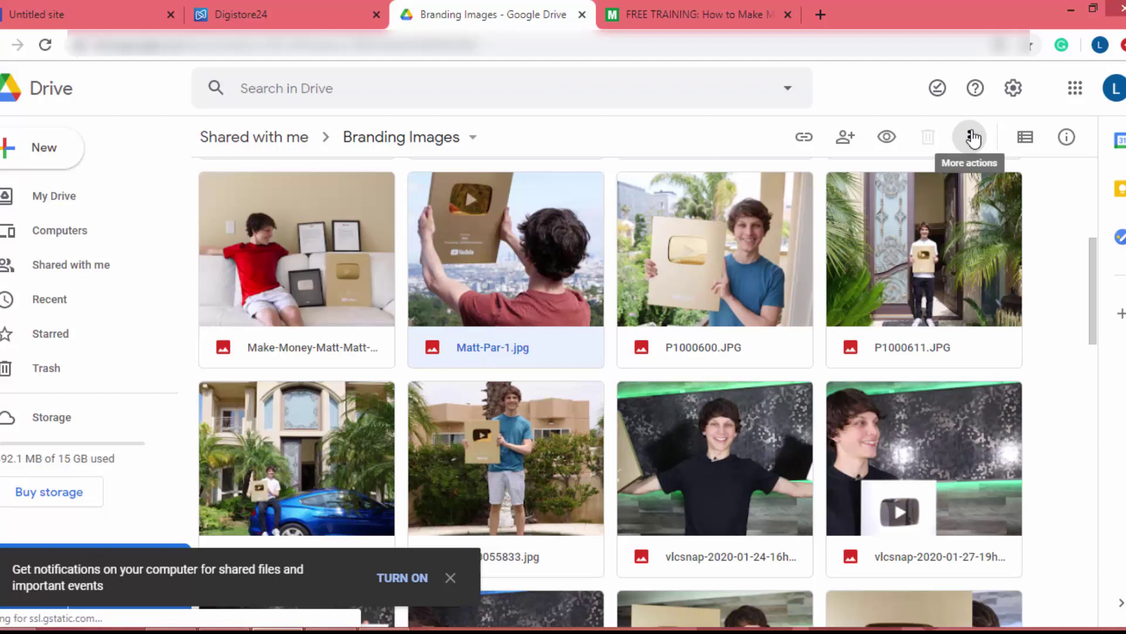
click(135, 7)
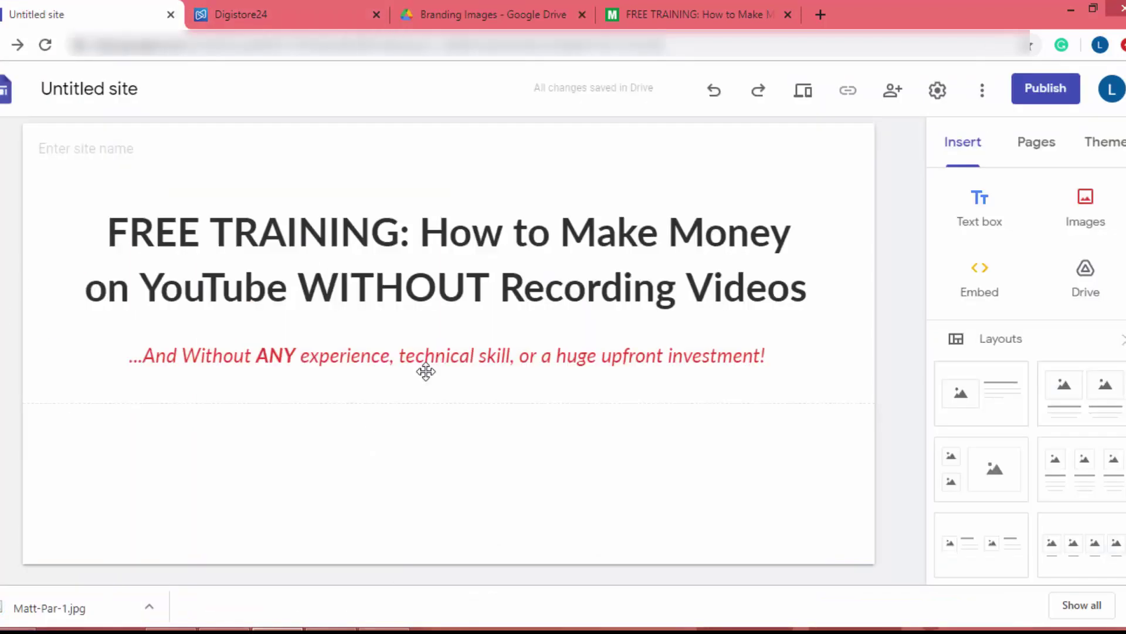
Upload the Matt-Par-1 photo into the page.
click(1096, 197)
click(1079, 267)
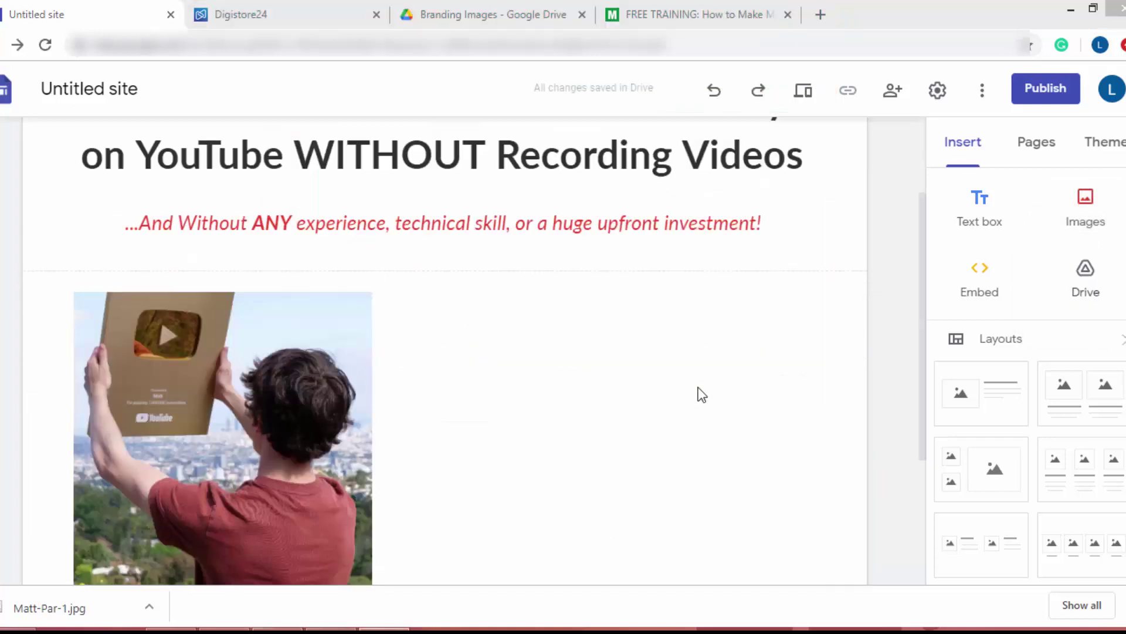
click(510, 364)
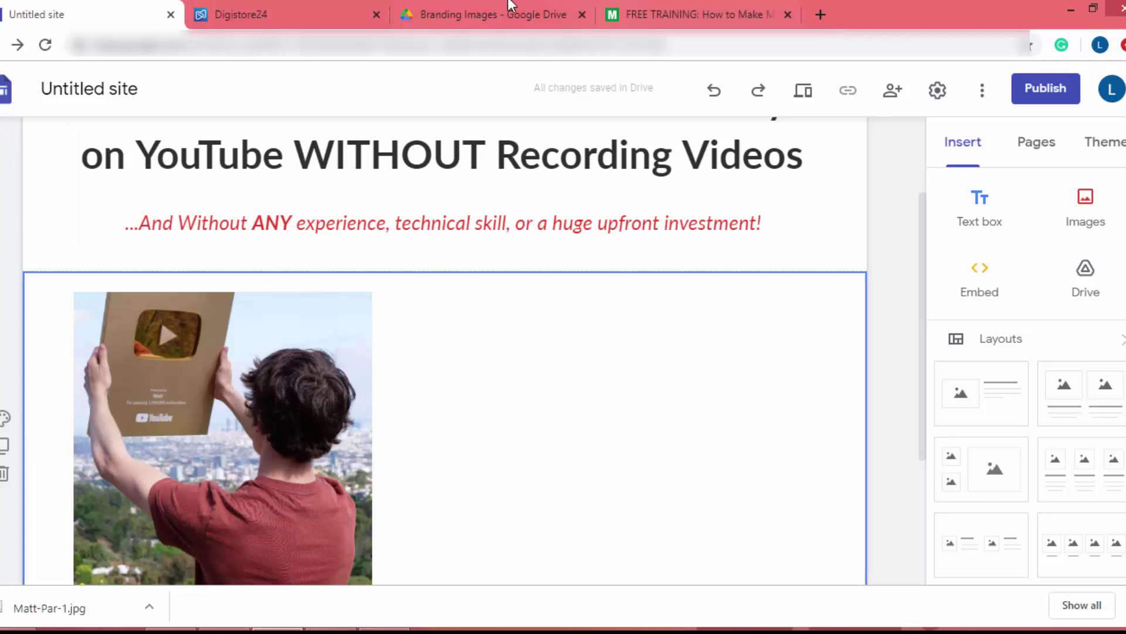
Copy the What You'll Be Learning heading from the landing page.
click(750, 5)
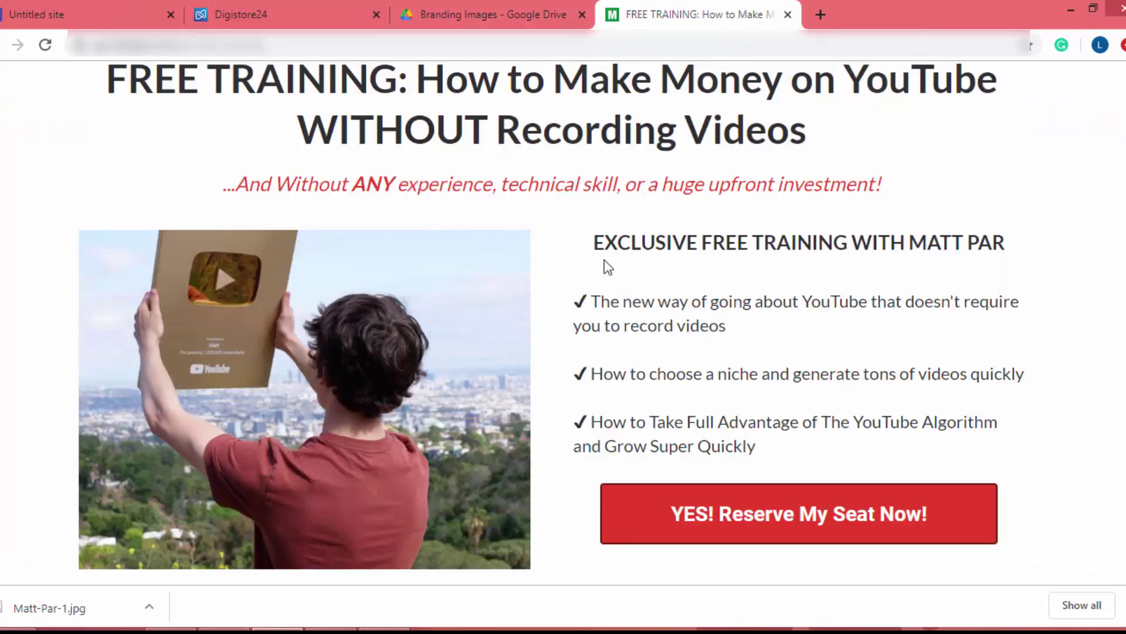
scroll(605, 252, down, 2)
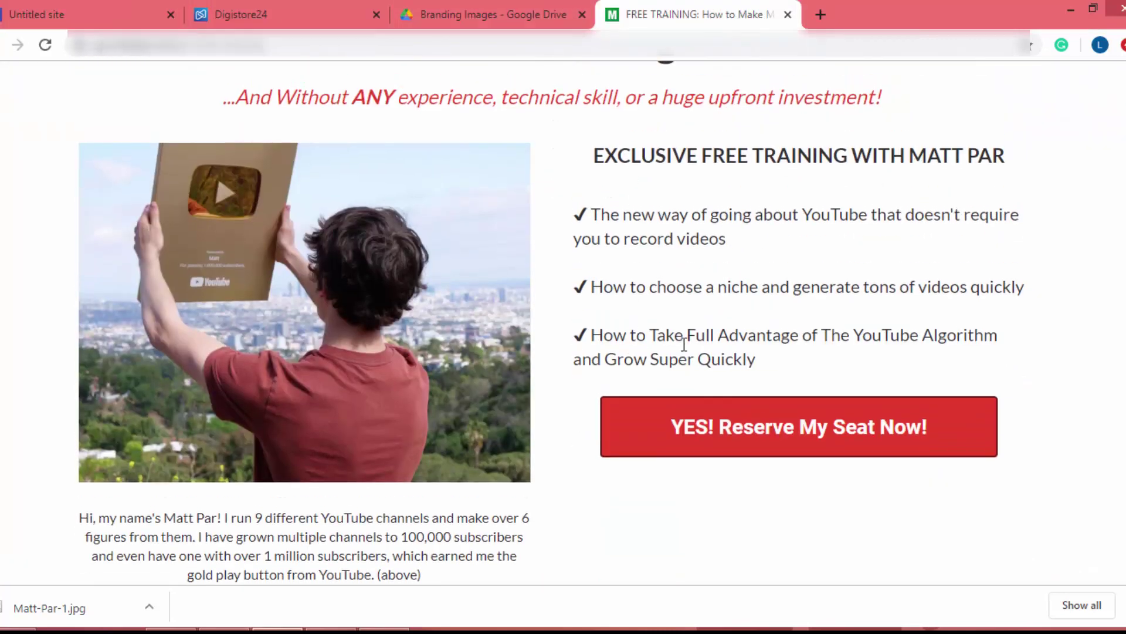
scroll(581, 381, down, 5)
drag(368, 332, 883, 401)
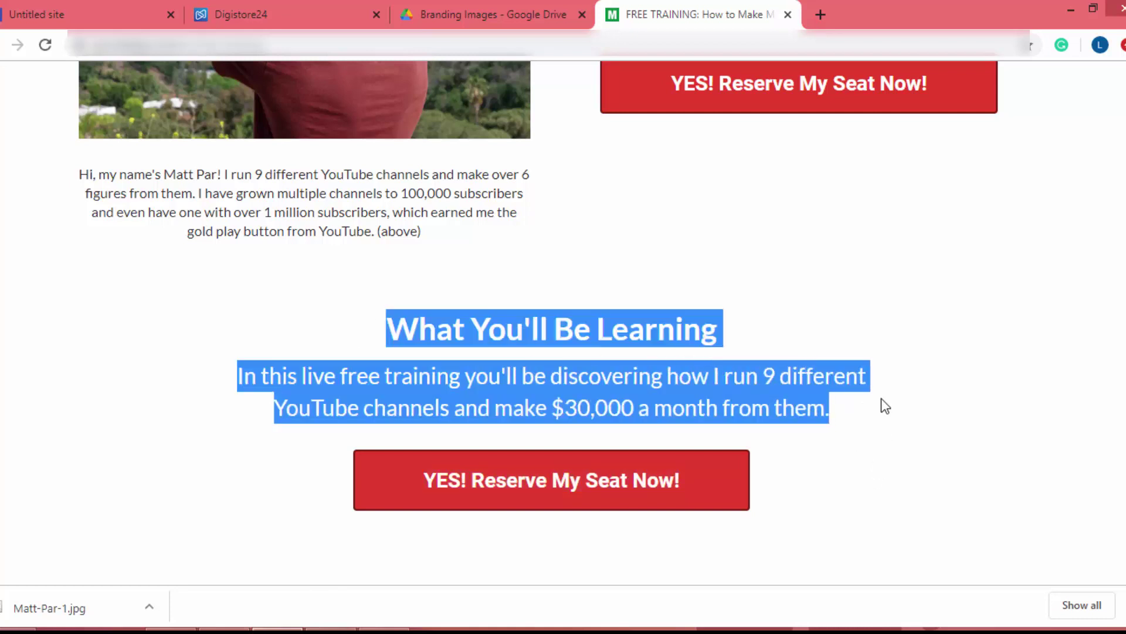
drag(773, 327, 389, 339)
key(ctrl+c)
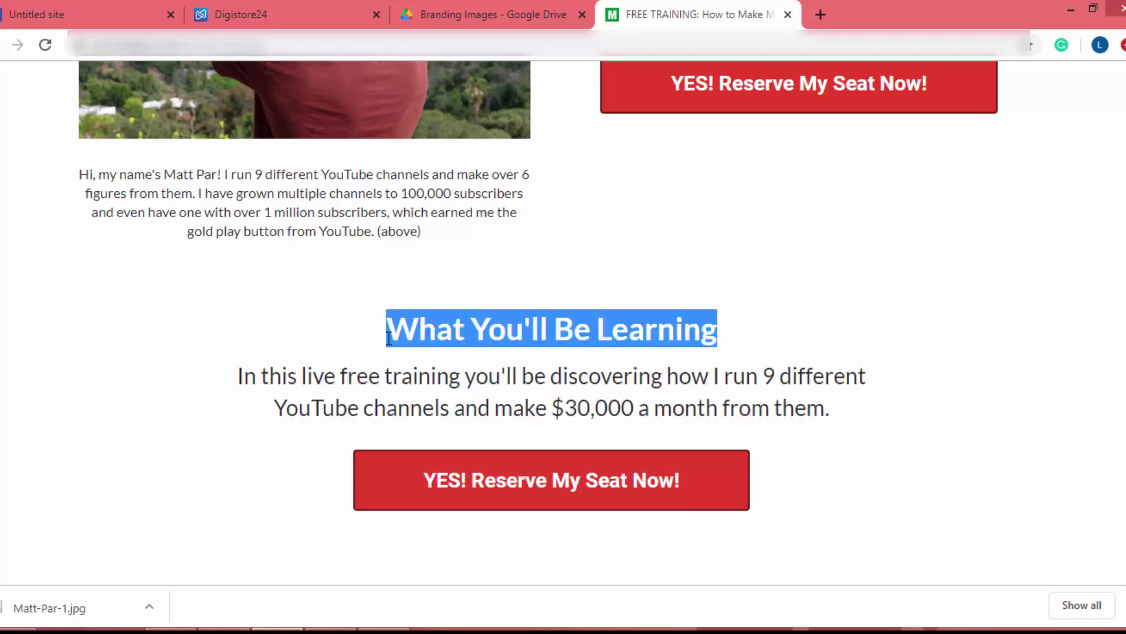
Paste the heading into a left-aligned text box beside the photo.
click(88, 14)
click(980, 201)
drag(453, 289, 496, 405)
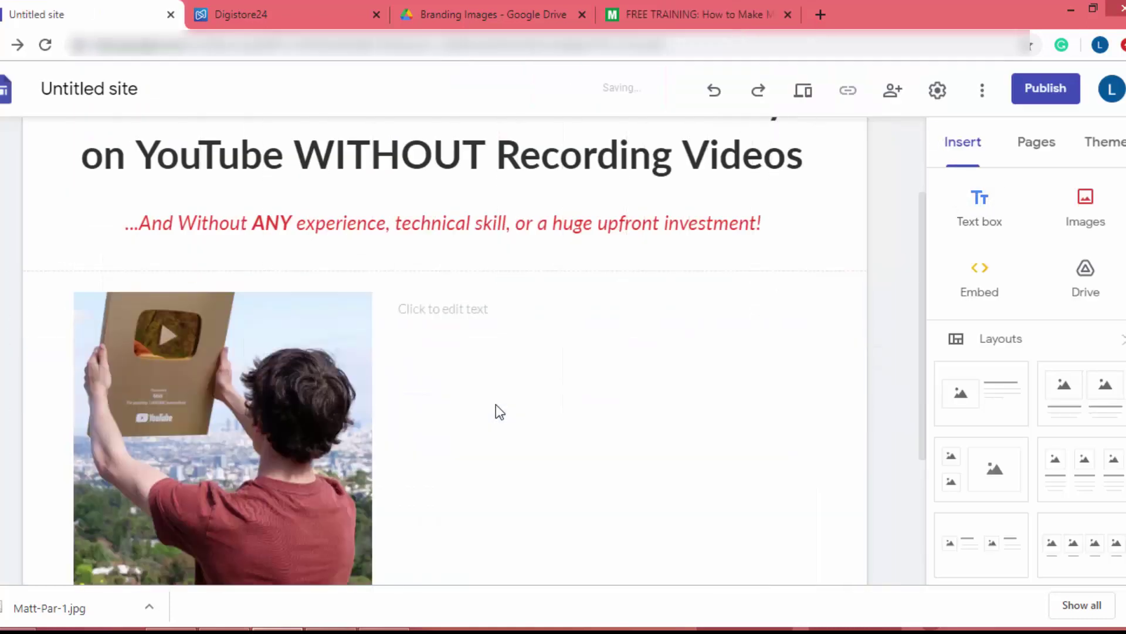
scroll(481, 328, down, 1)
click(465, 251)
key(ctrl+v)
key(ctrl+a)
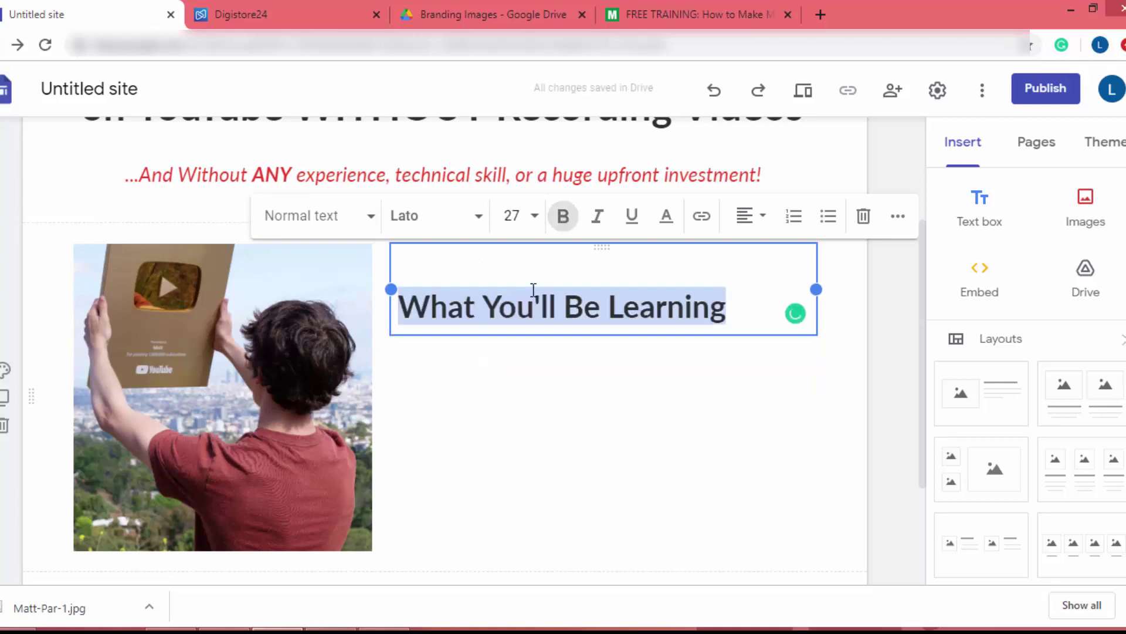
click(754, 217)
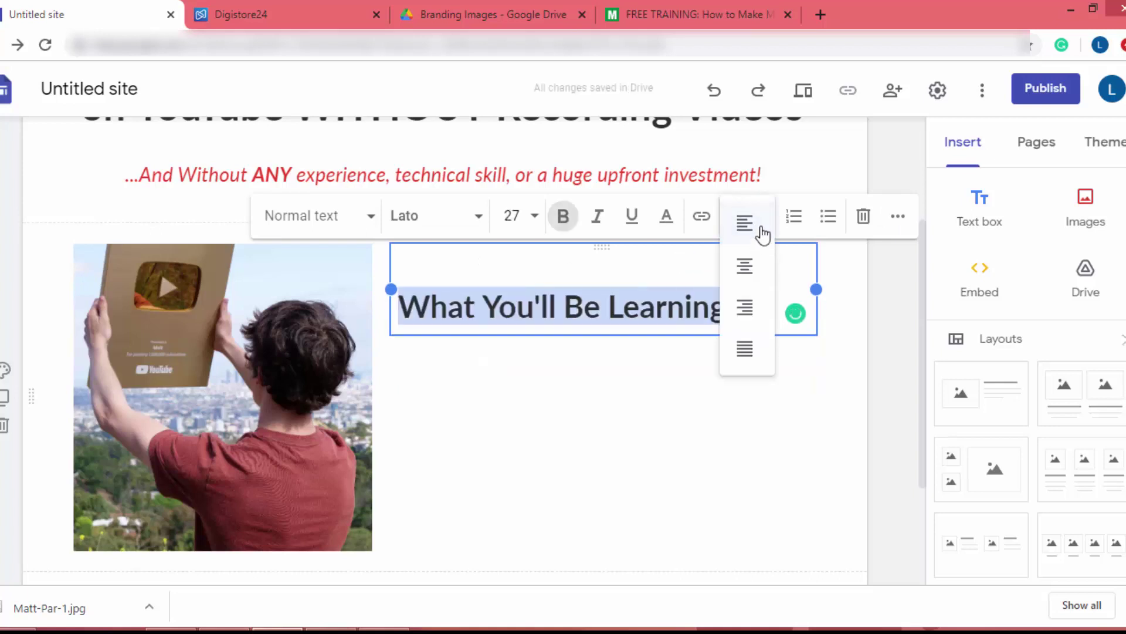
click(763, 235)
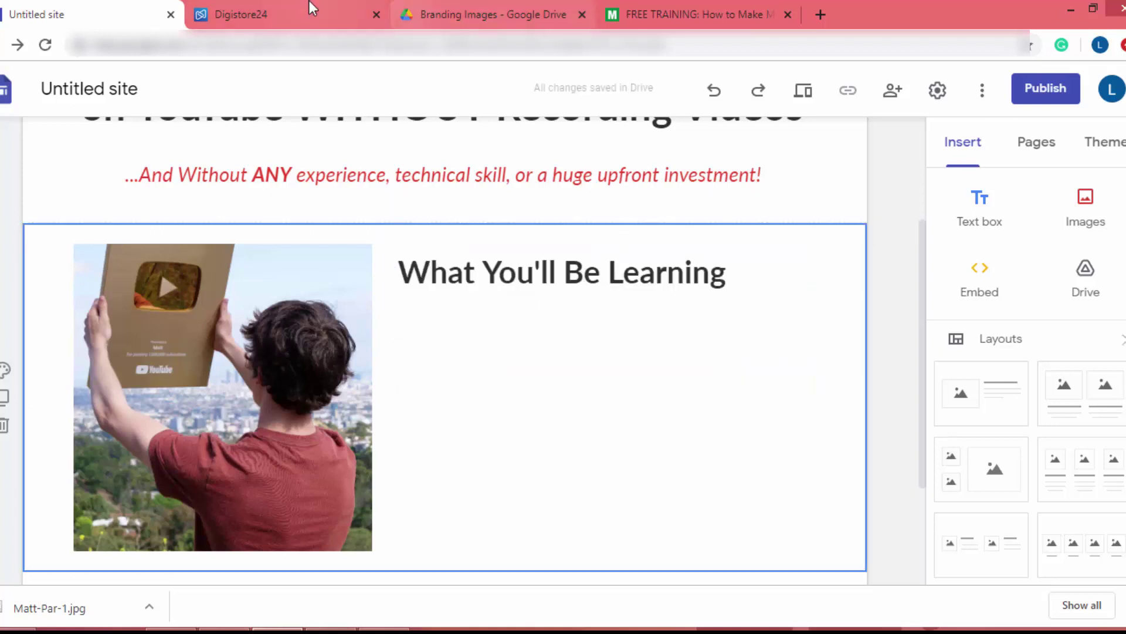
Paste the paragraph about running 9 YouTube channels into a second box beside the photo.
click(670, 1)
click(717, 295)
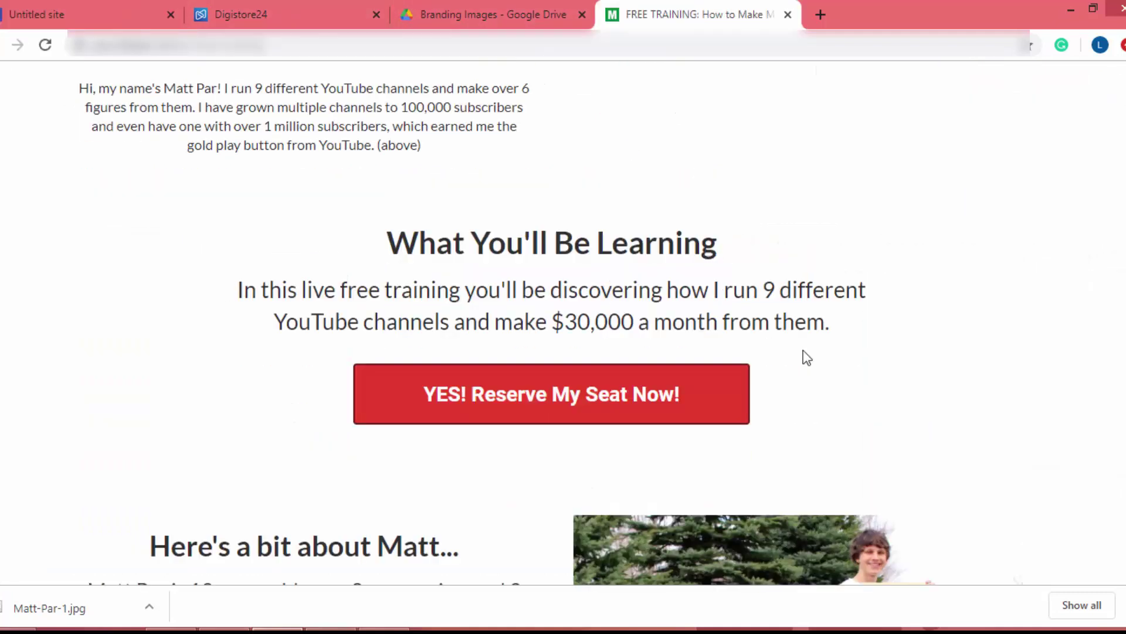
triple_click(720, 312)
key(ctrl+c)
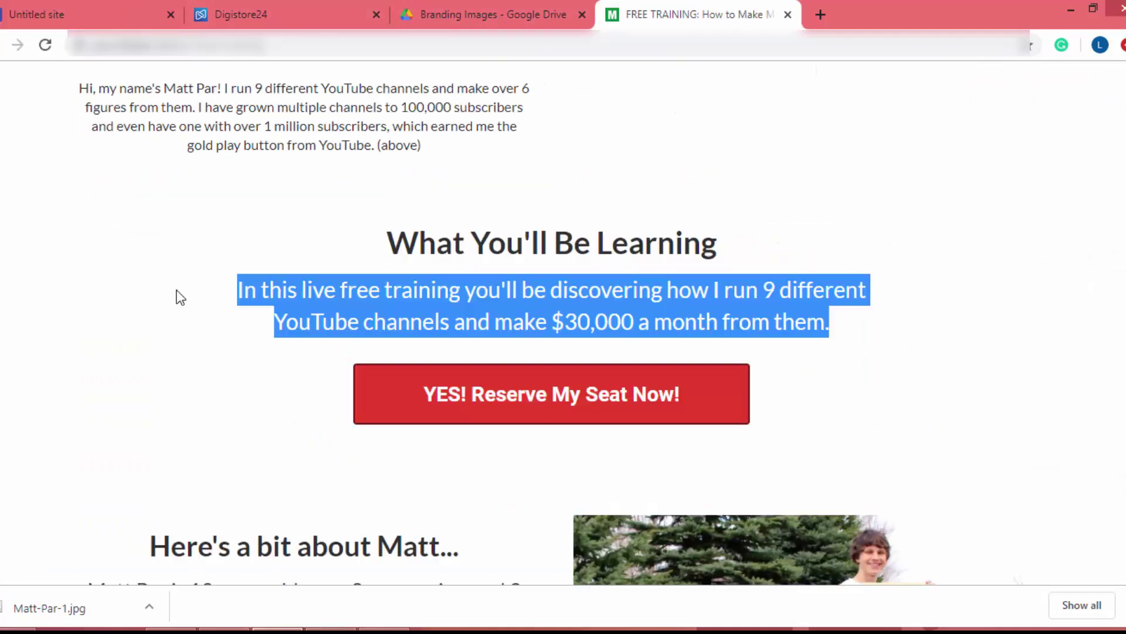
click(122, 4)
click(962, 202)
drag(435, 355, 497, 428)
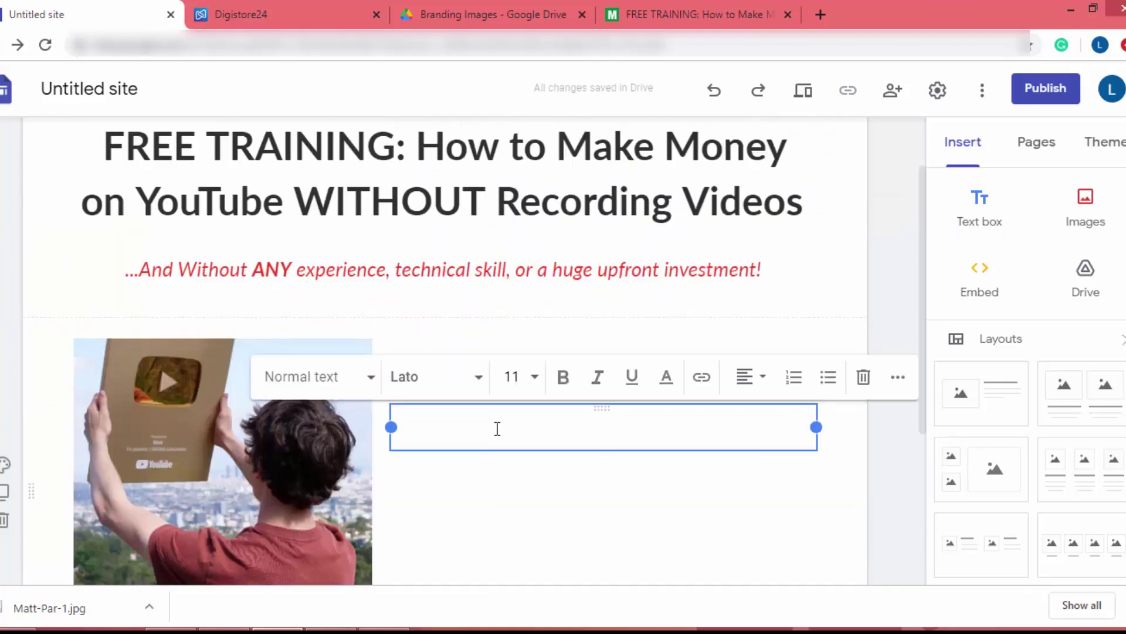
key(ctrl+v)
Keep the paragraph left-aligned and review the photo-and-text section.
scroll(498, 429, down, 3)
key(ctrl+a)
click(757, 214)
click(749, 211)
click(568, 520)
scroll(568, 521, up, 2)
scroll(456, 459, down, 2)
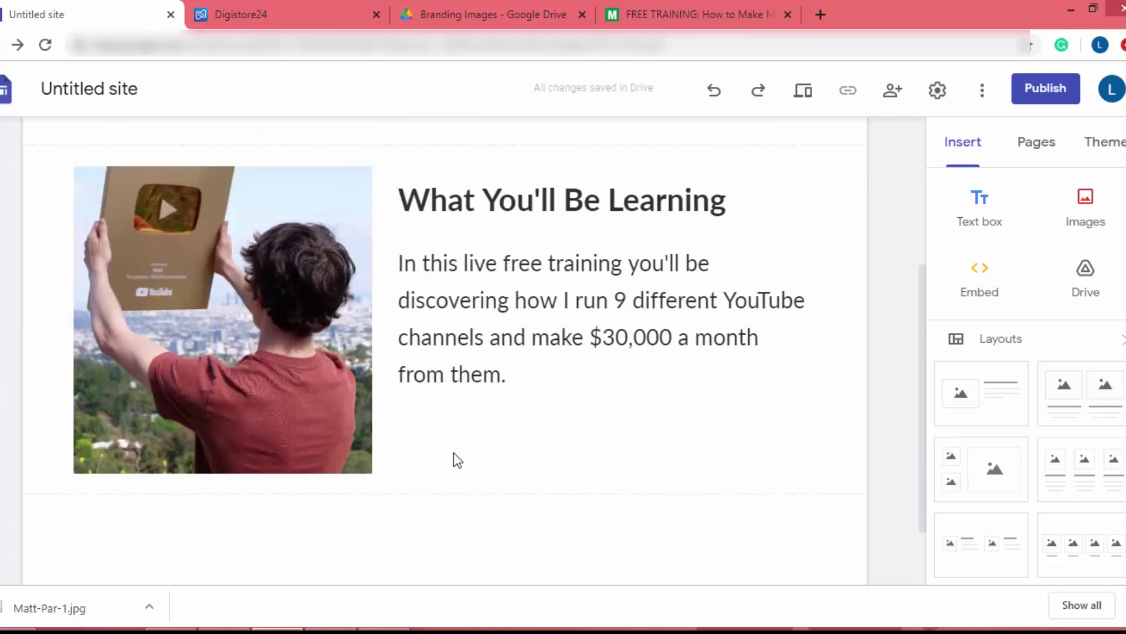
scroll(456, 460, down, 2)
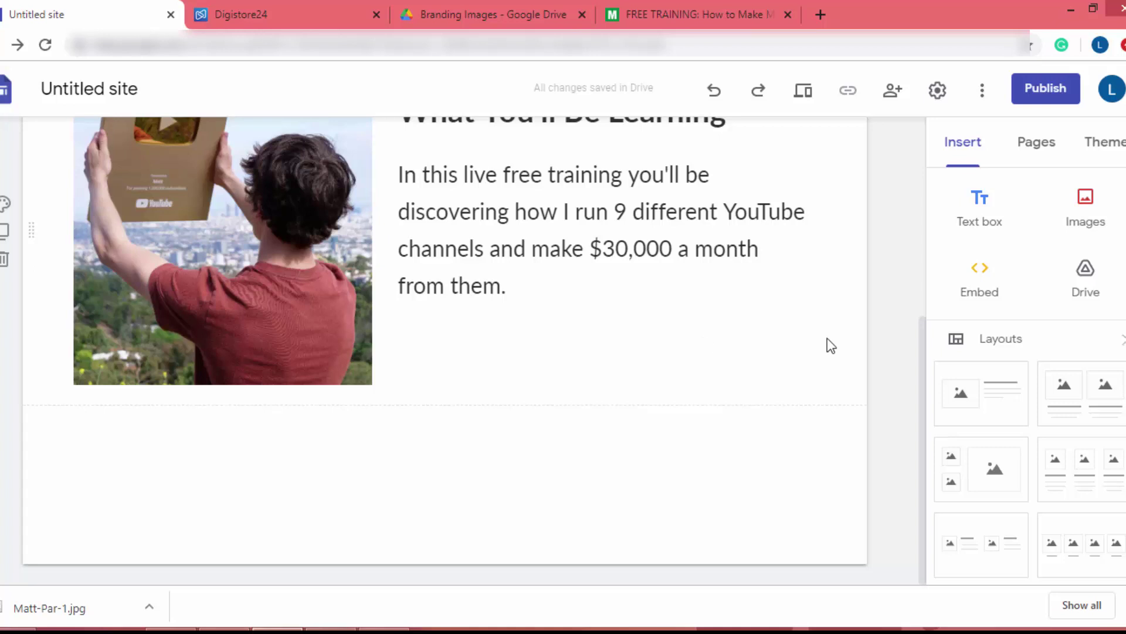
click(483, 295)
click(692, 14)
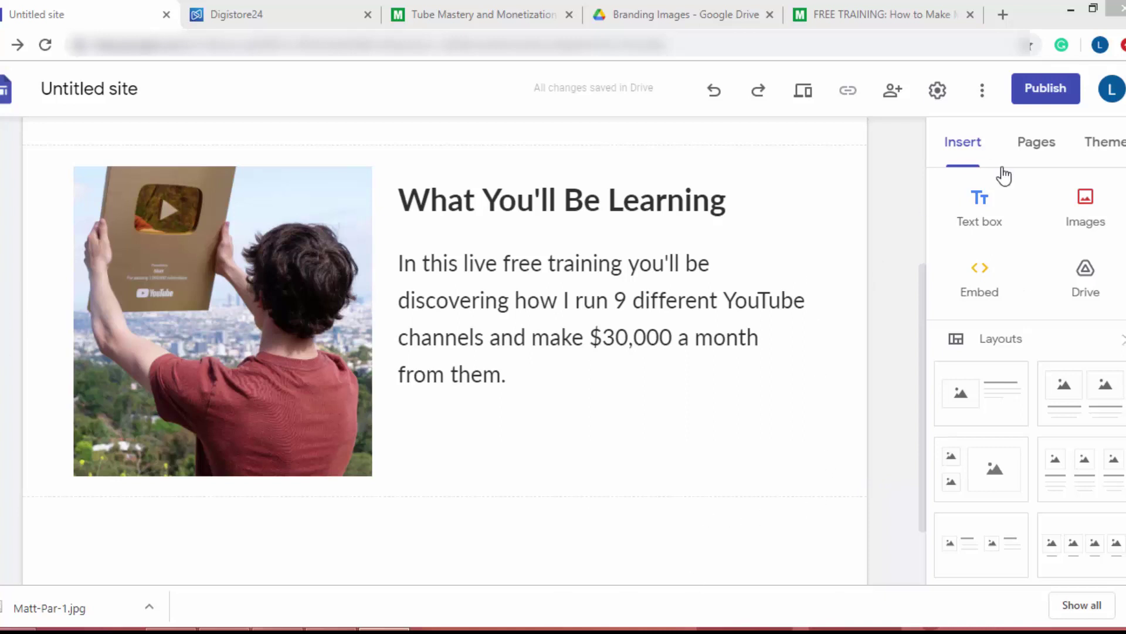
Add a Learn More button and select the Tube Mastery promolink in Digistore24 for it.
scroll(997, 282, down, 10)
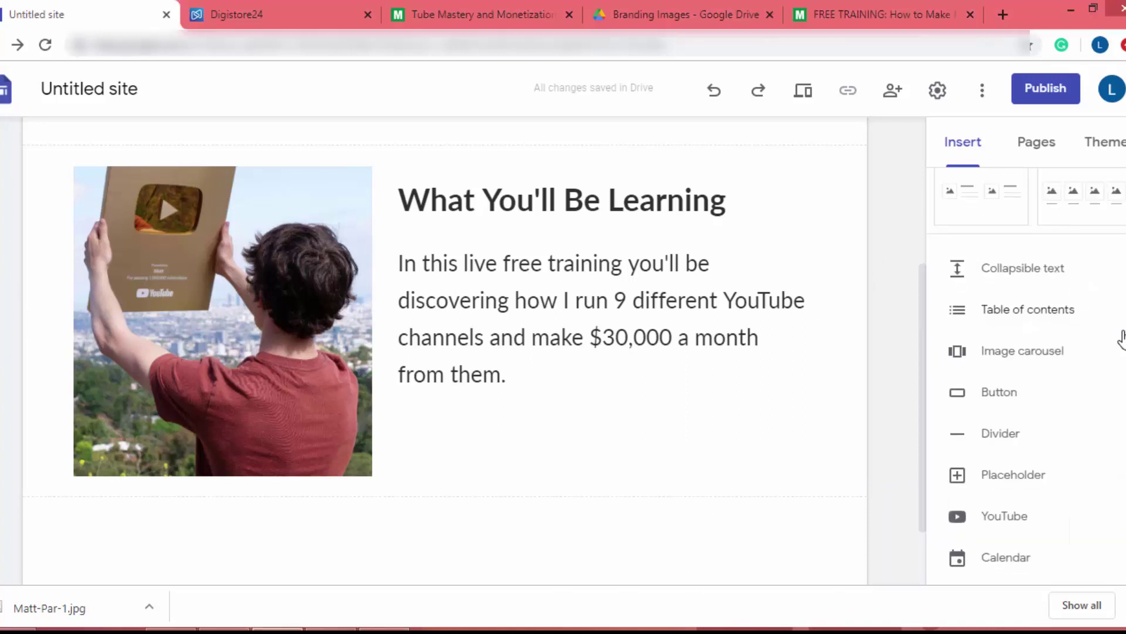
click(997, 315)
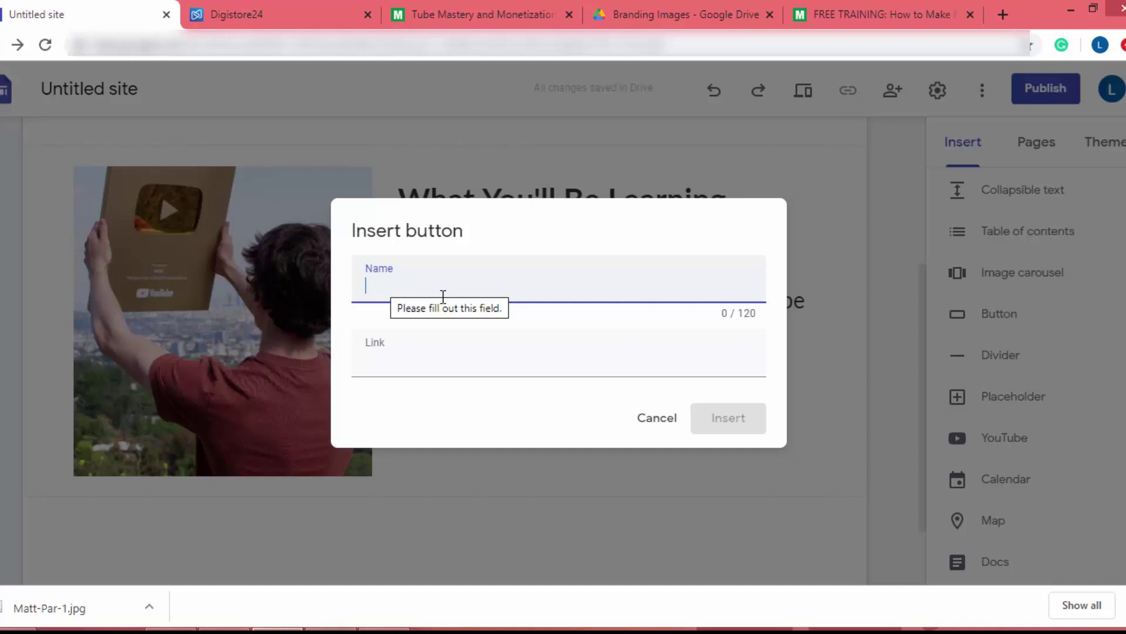
text(Learn More)
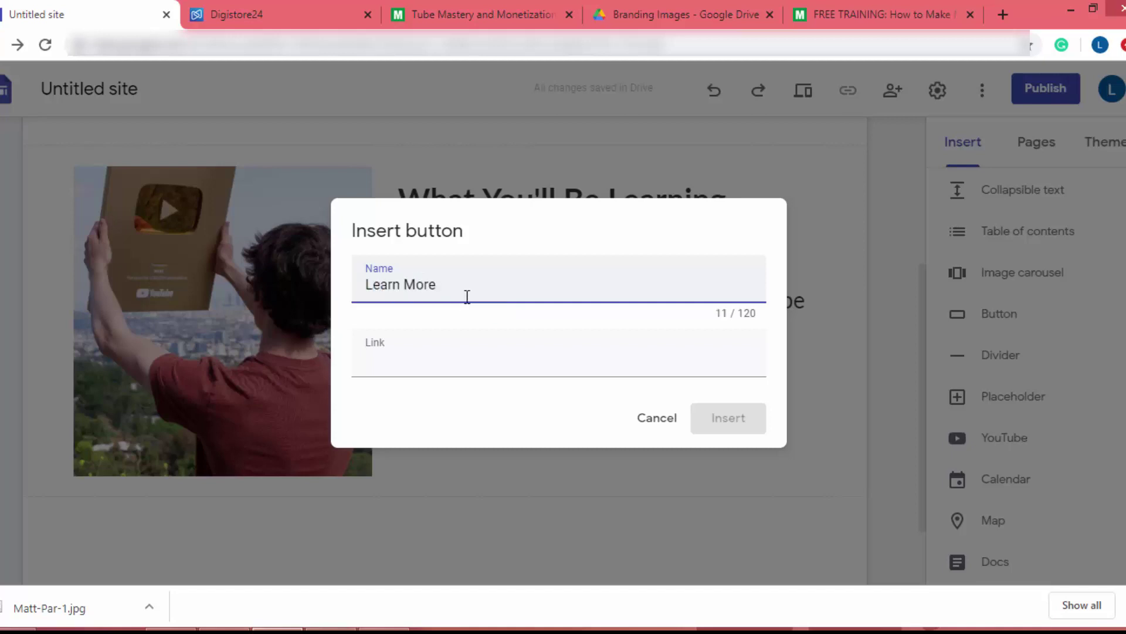
click(279, 3)
click(925, 388)
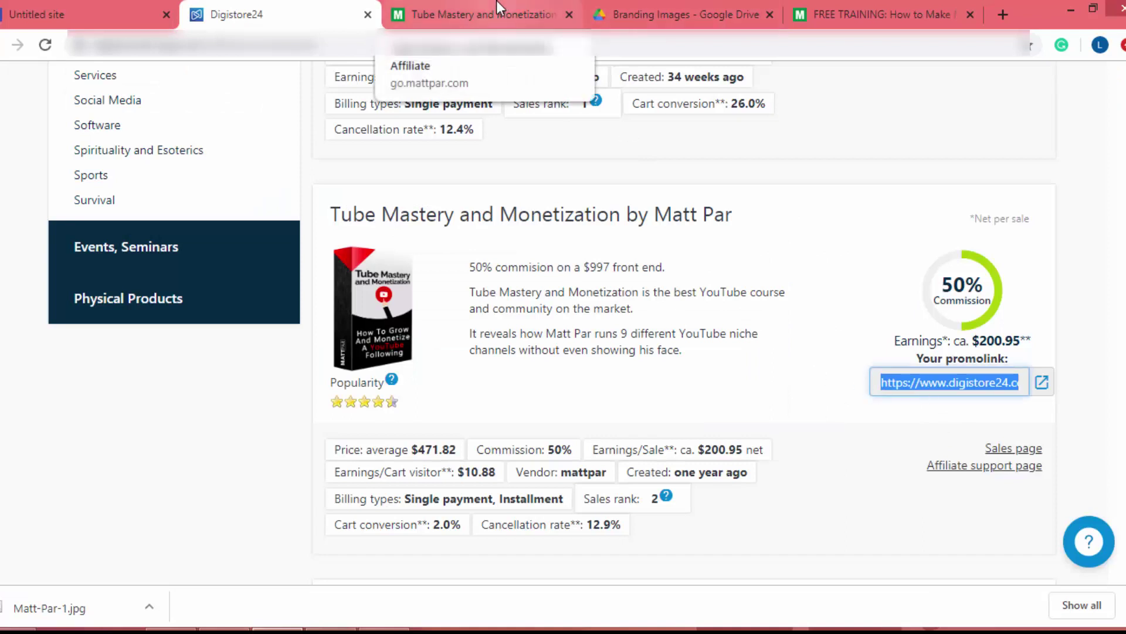
Copy the Tube Mastery webinar URL from Digistore24, stopping just before its AFFILIATE part.
click(682, 1)
key(alt+Left)
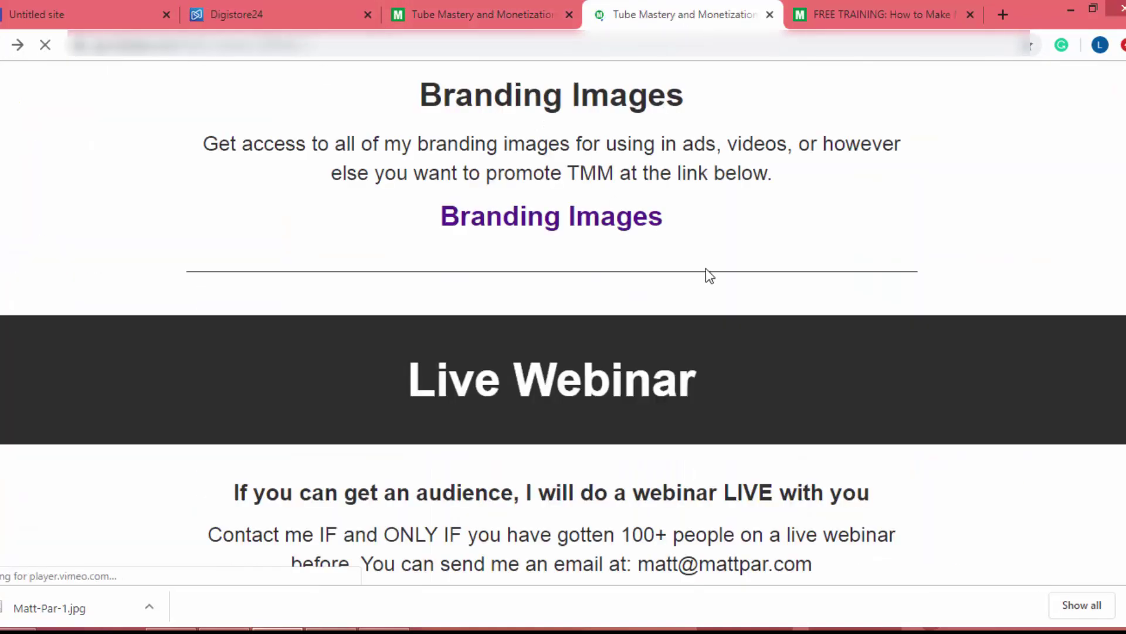
scroll(706, 269, up, 20)
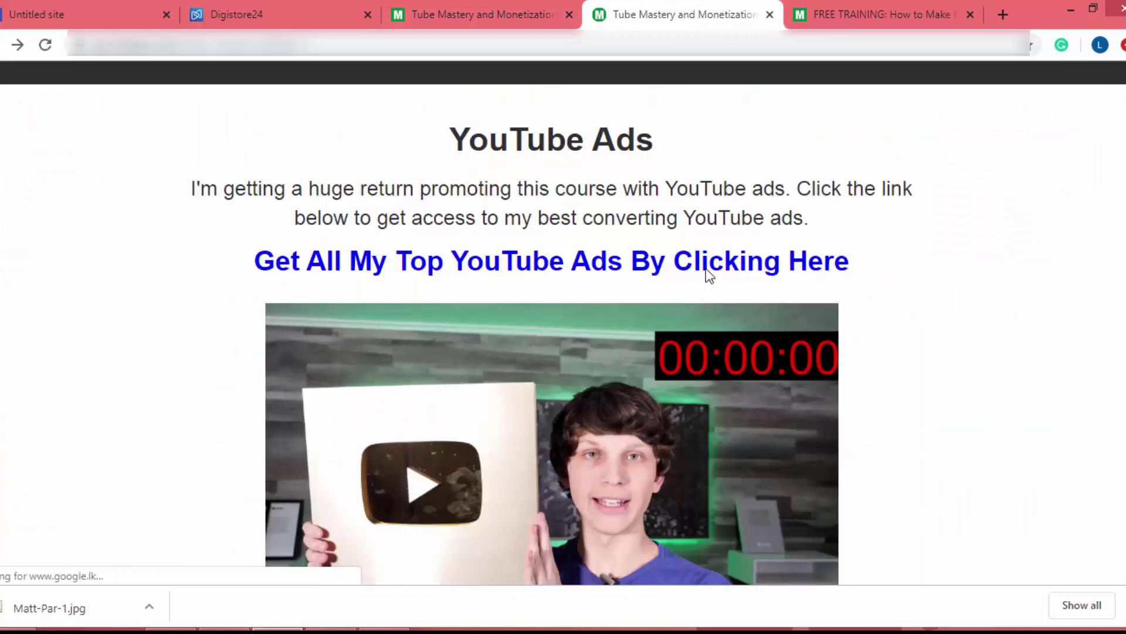
scroll(706, 269, up, 15)
scroll(706, 269, down, 5)
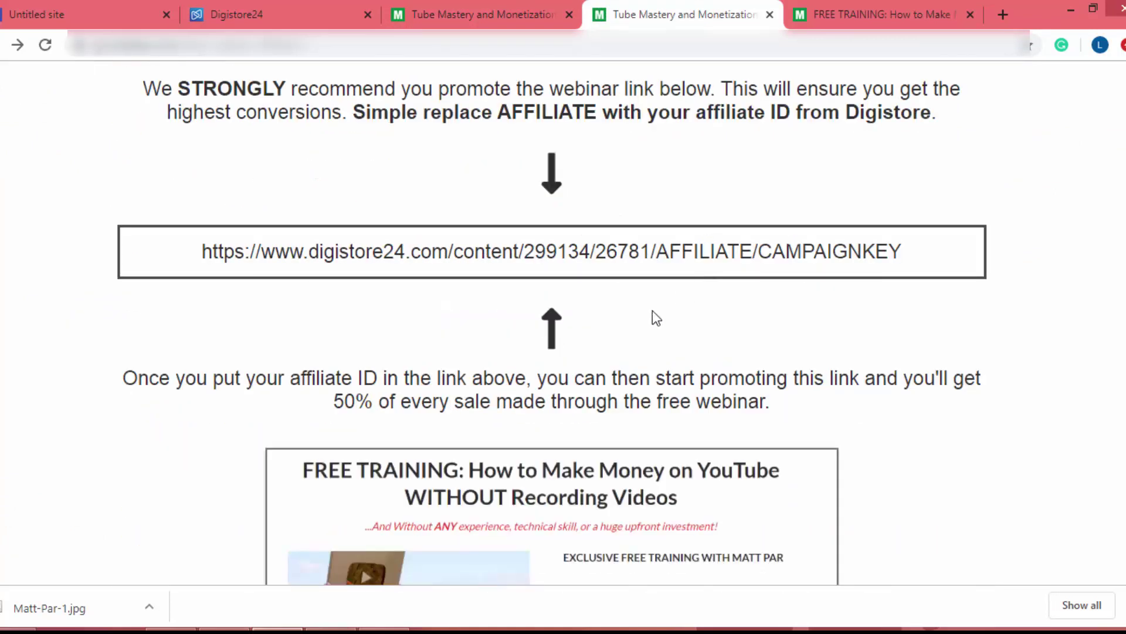
drag(206, 254, 648, 240)
key(ctrl+c)
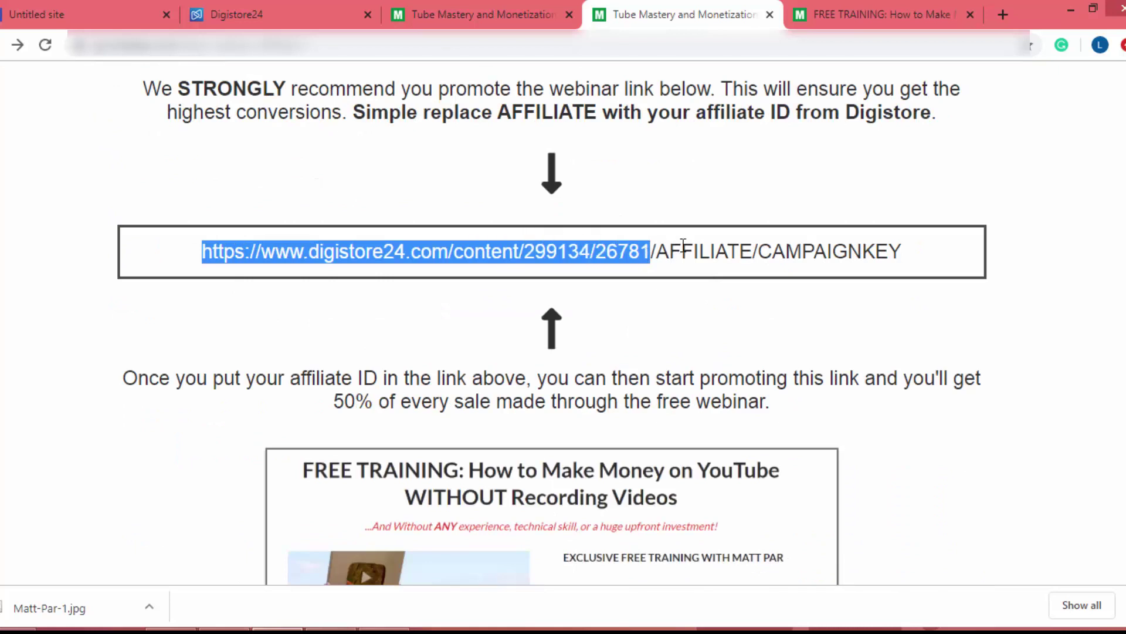
click(81, 7)
Link the Learn More button to the pasted Digistore24 webinar URL and place it under the paragraph.
click(419, 369)
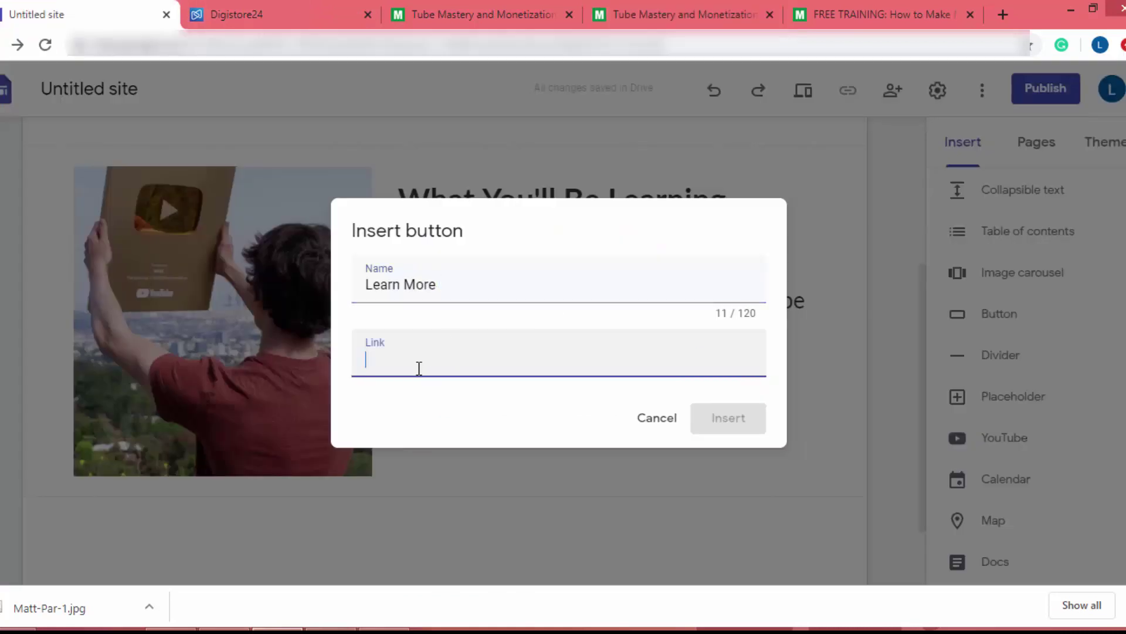
key(ctrl+v)
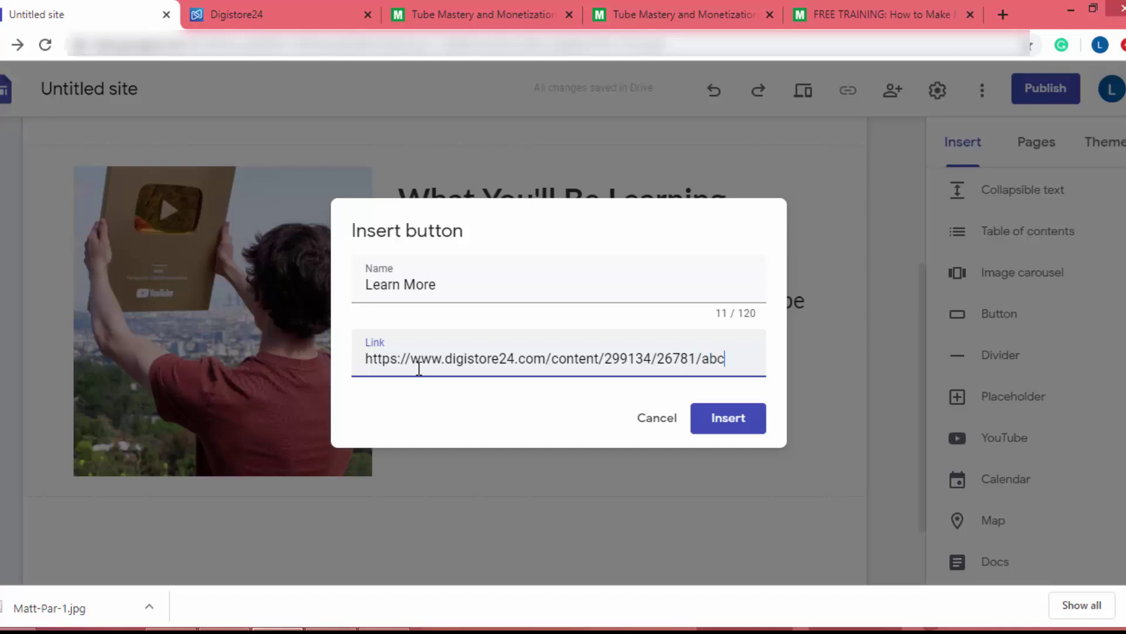
click(739, 411)
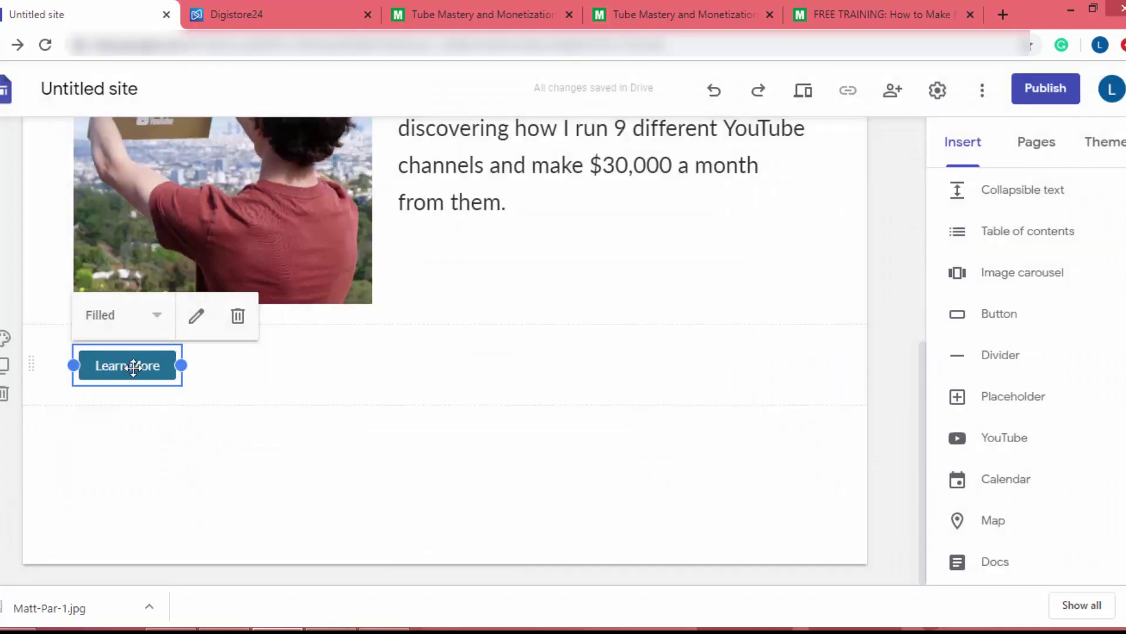
drag(109, 362, 504, 228)
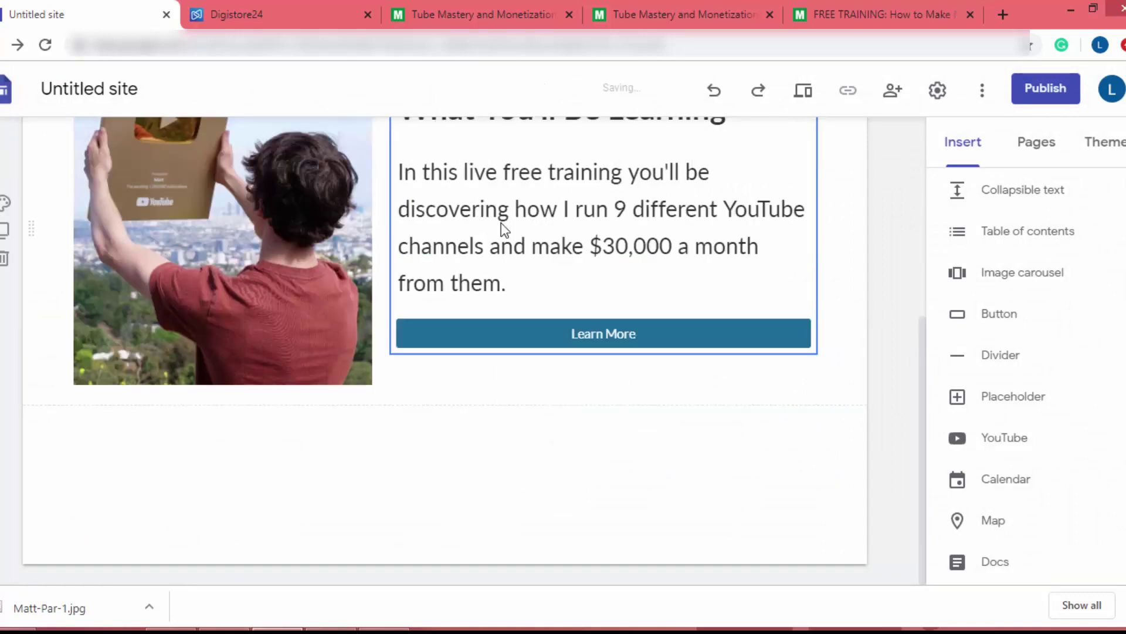
scroll(573, 389, up, 2)
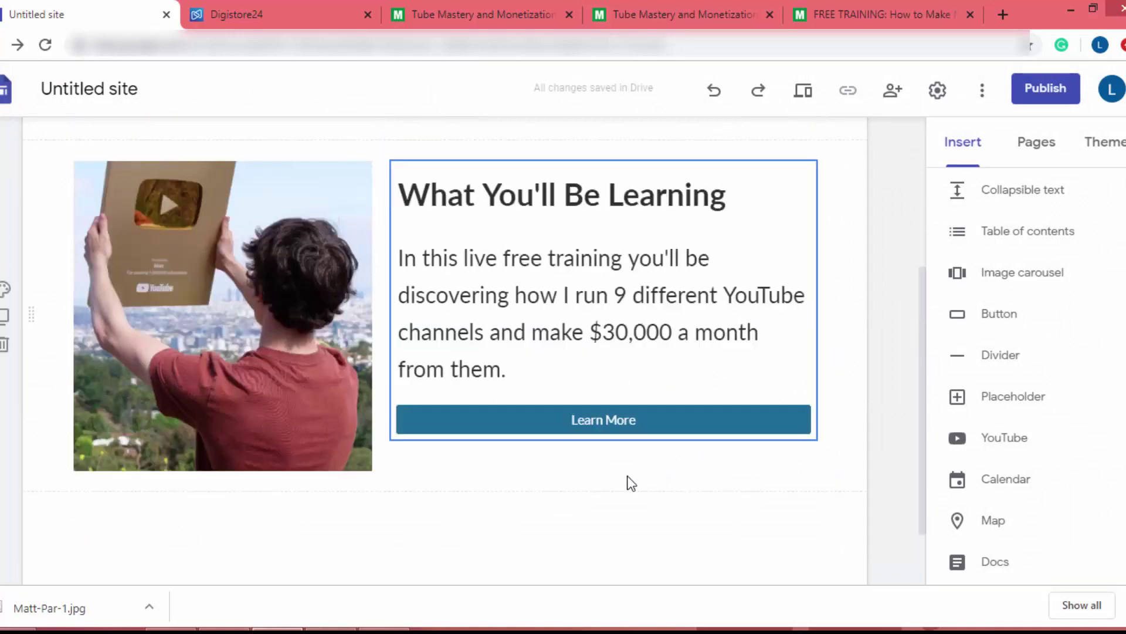
Compare the What You'll Be Learning section with the reference training page, then reselect the Learn More button.
click(640, 410)
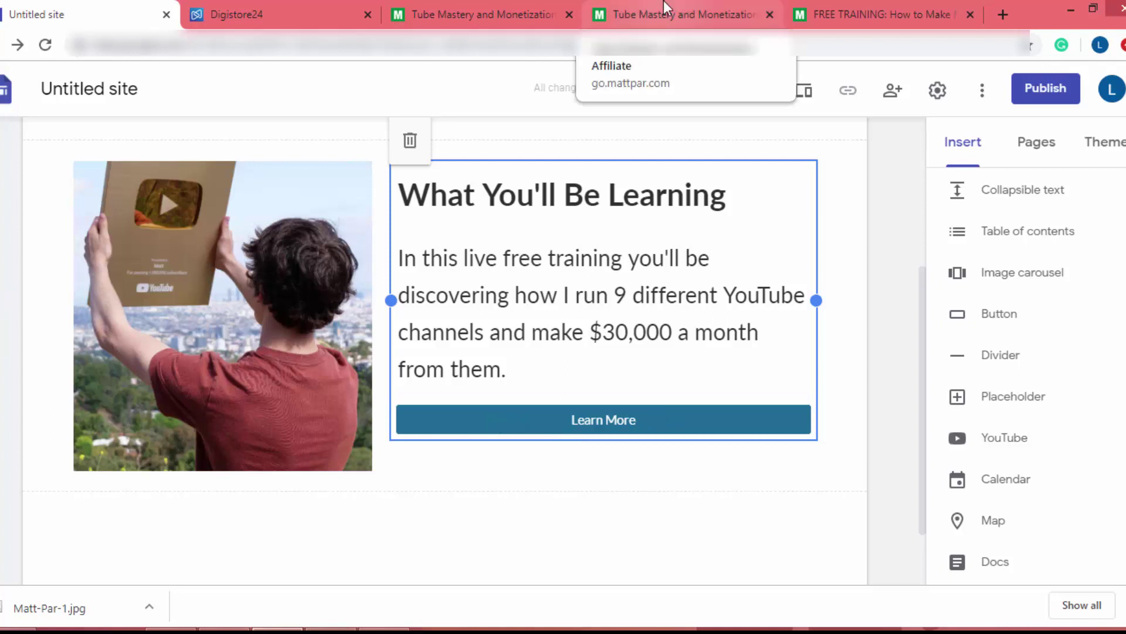
click(675, 14)
click(881, 14)
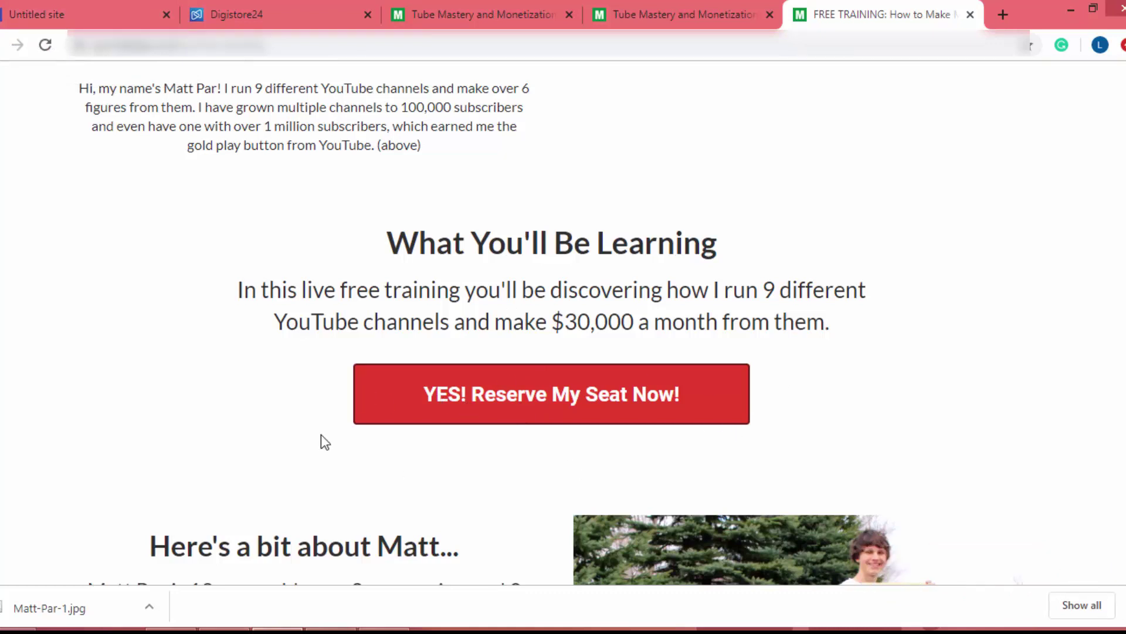
key(ctrl+1)
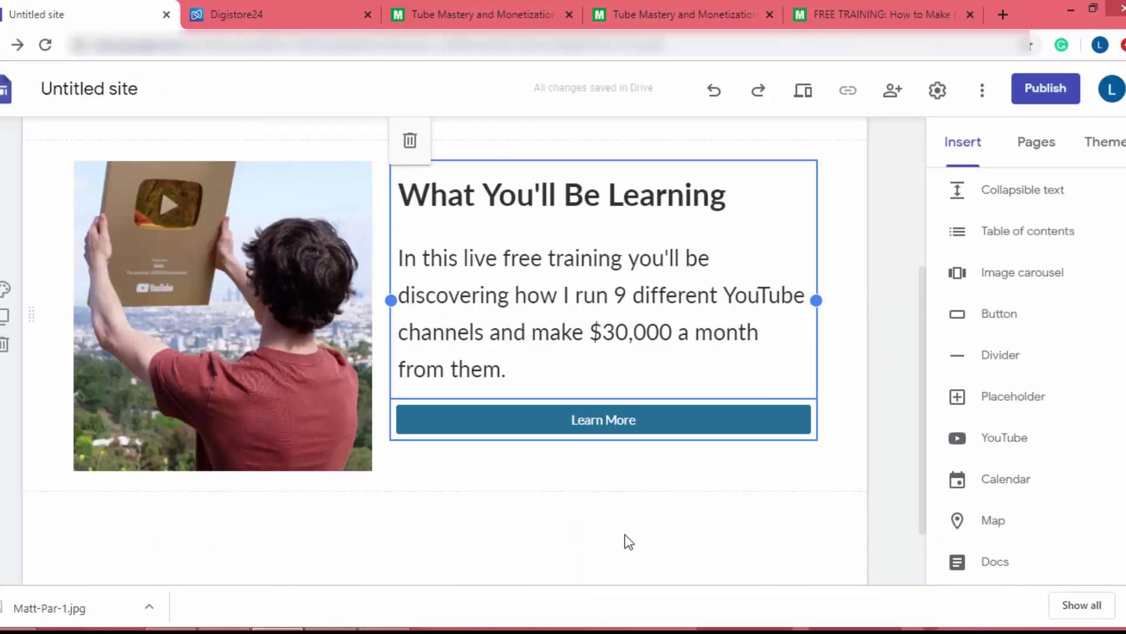
click(597, 418)
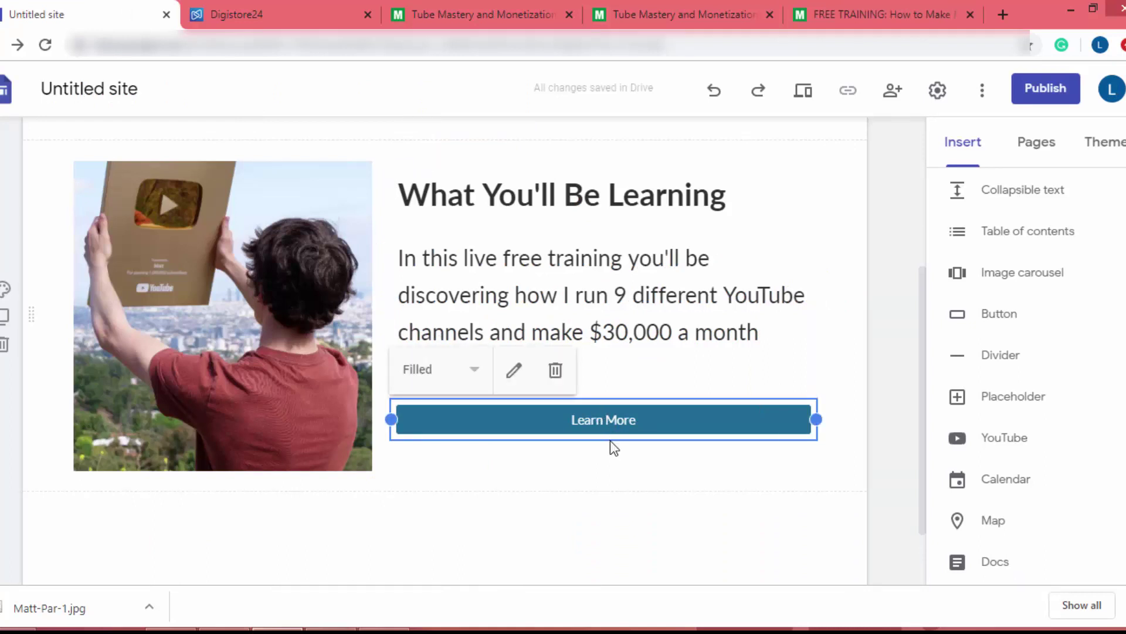
click(1004, 11)
Search Google Images for 'learn more button png' and preview the orange pngall image.
text(learn m)
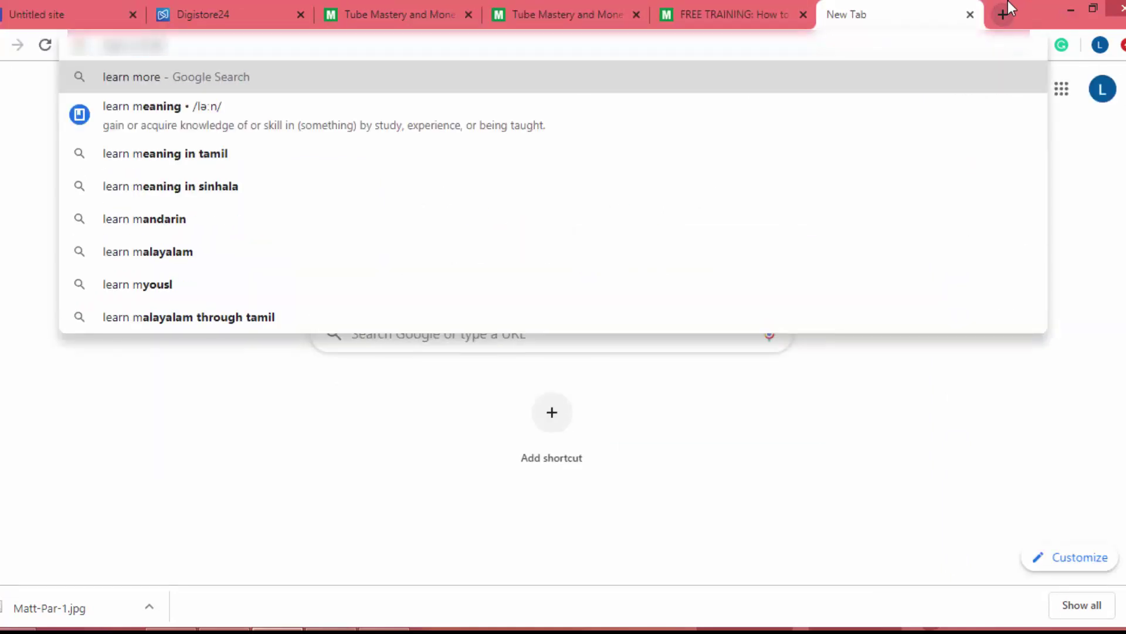
text(ore button png)
key(Return)
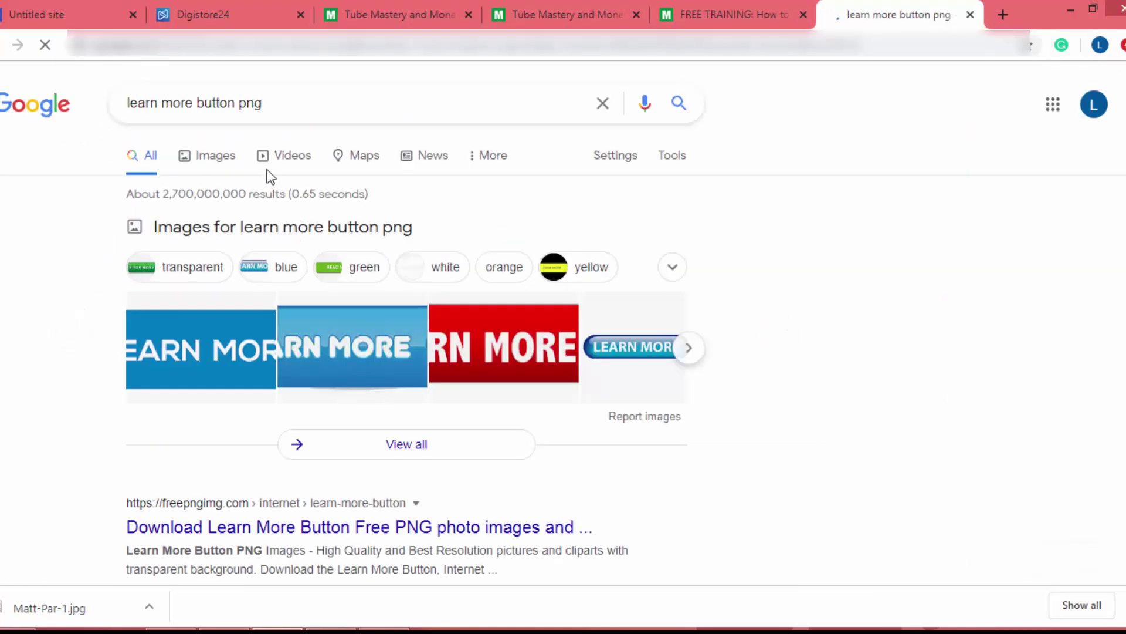
click(231, 165)
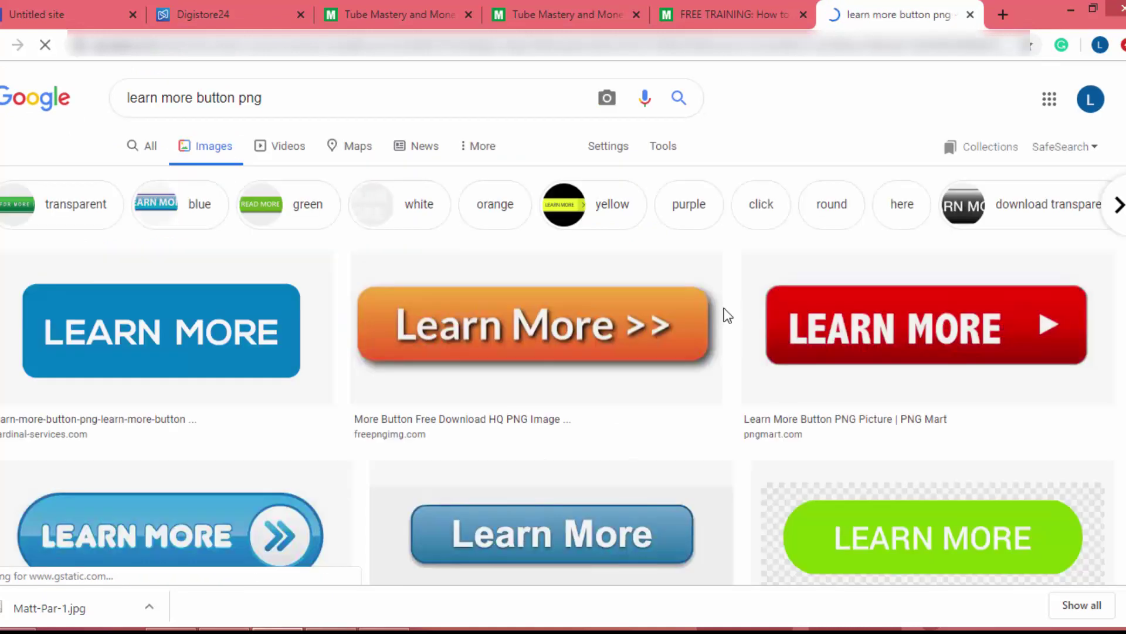
scroll(728, 316, down, 15)
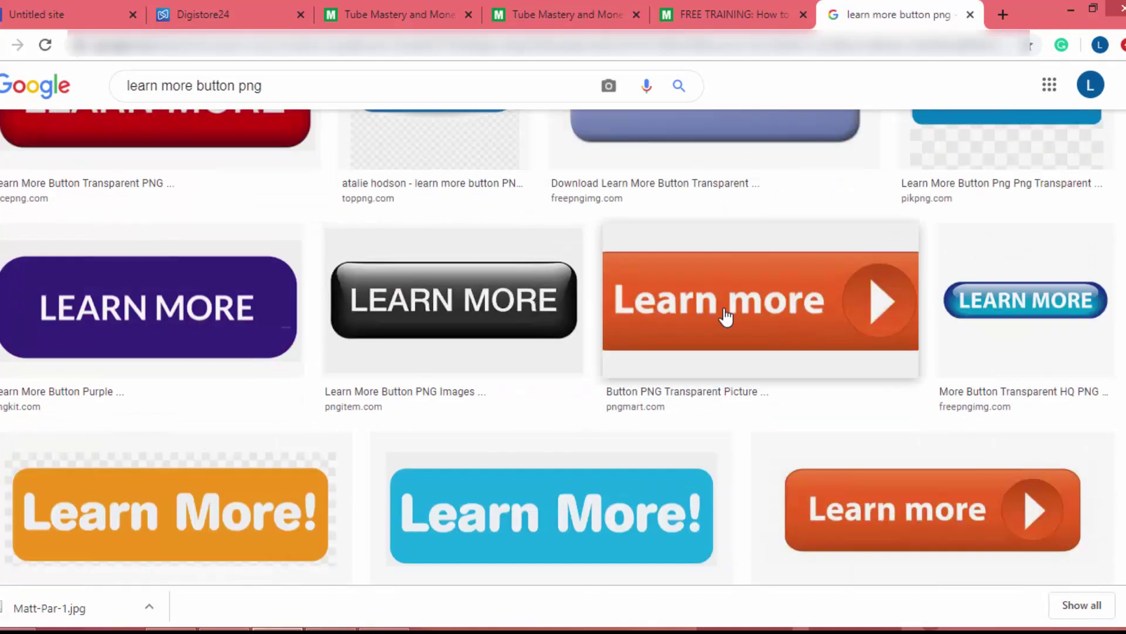
scroll(728, 316, down, 10)
click(322, 371)
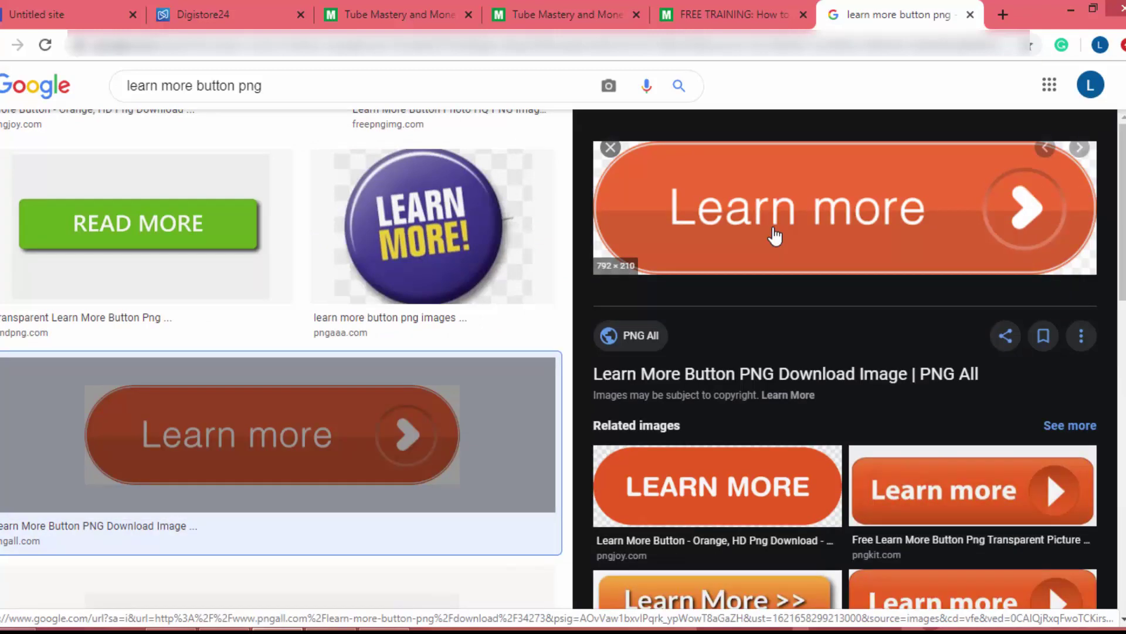
Save the orange Learn more image to the computer as unnamed (1).png.
right_click(775, 235)
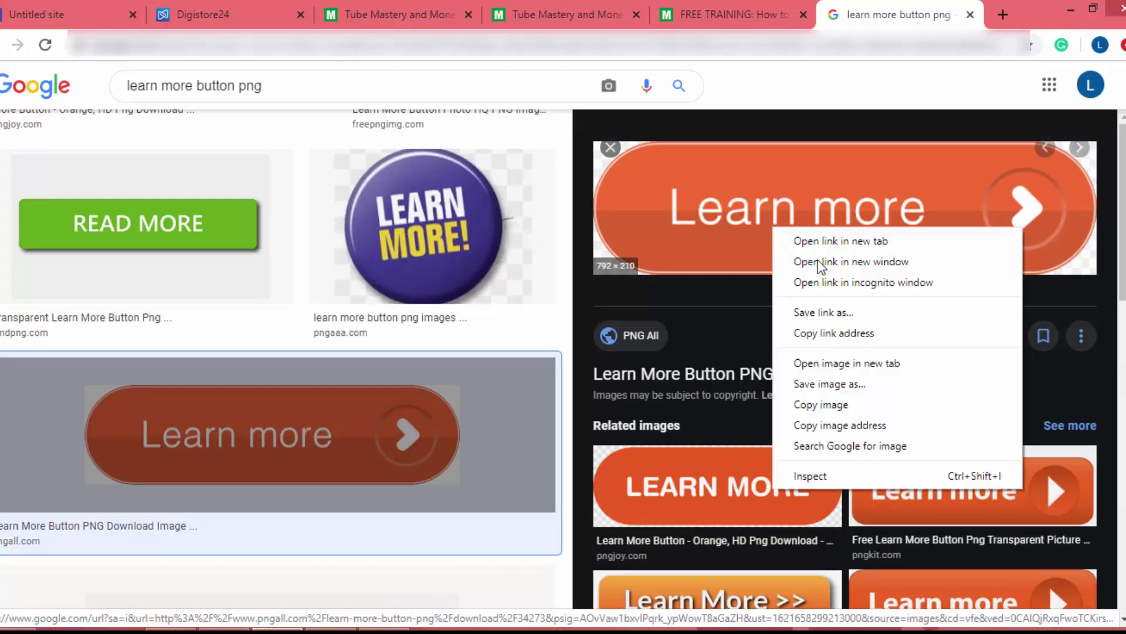
click(803, 382)
click(44, 13)
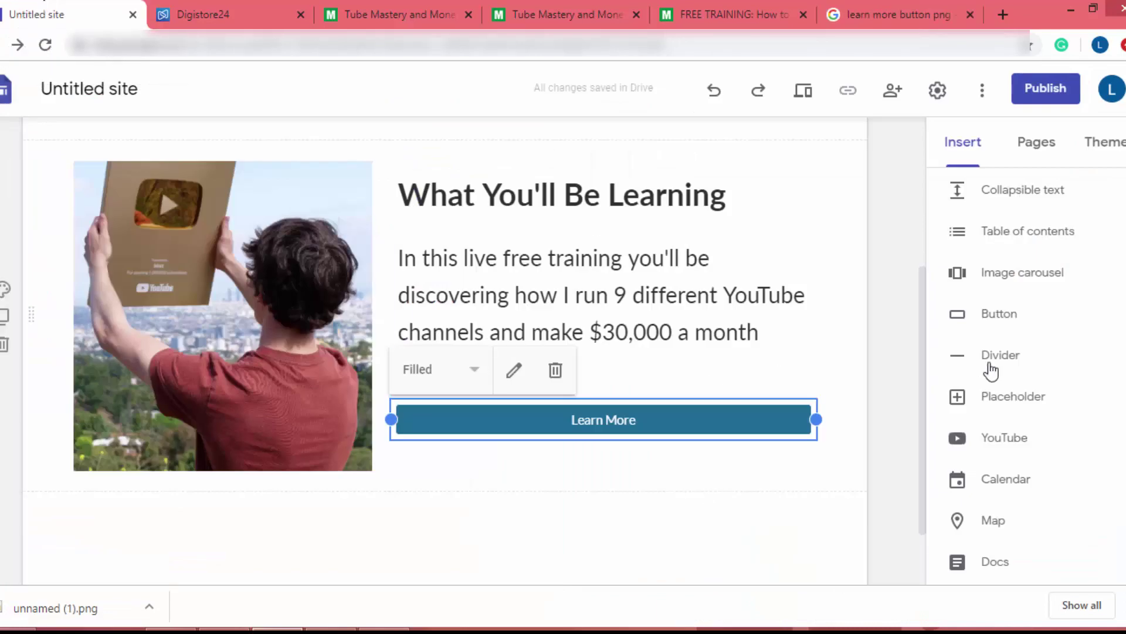
Upload the saved orange Learn more PNG into the page.
scroll(1044, 327, up, 10)
click(1084, 221)
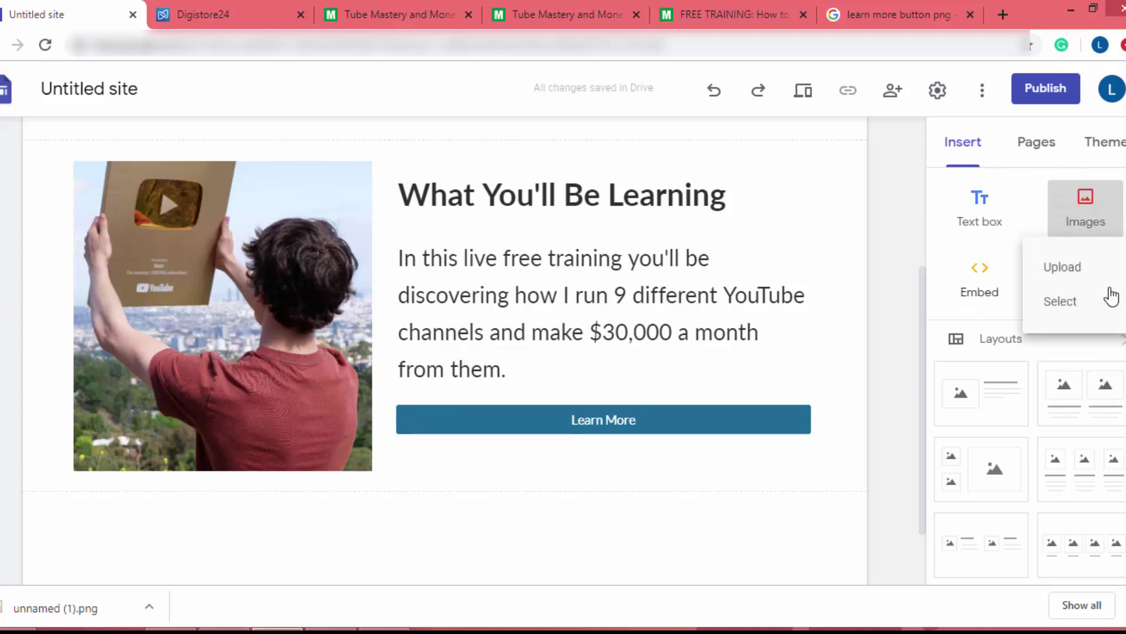
click(1063, 269)
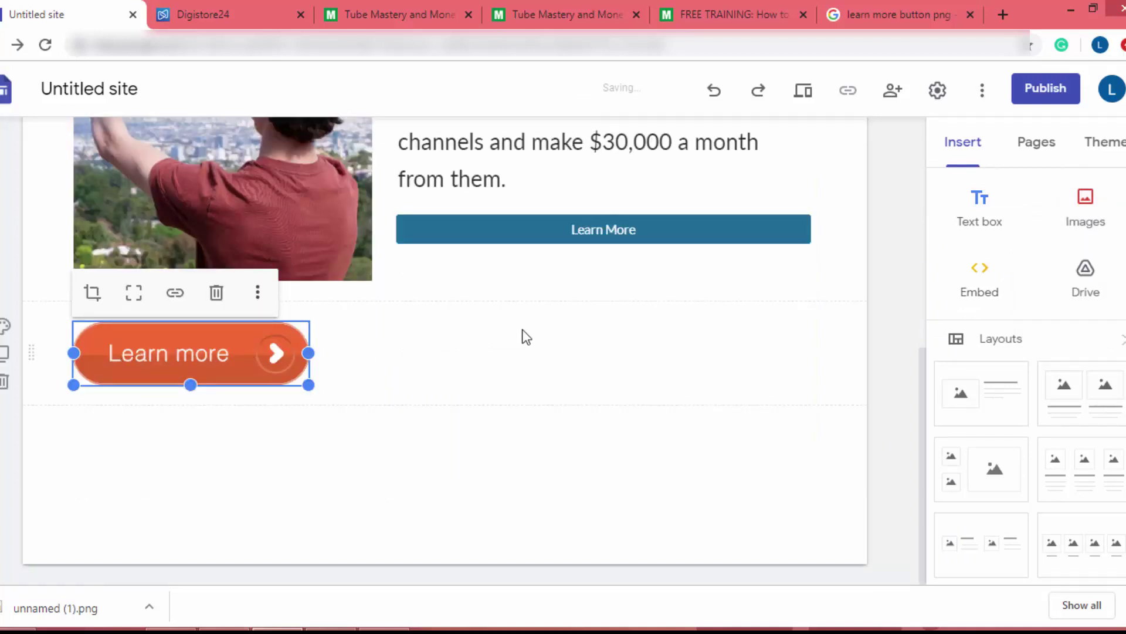
Delete the blue Learn More button and move the orange image under the paragraph.
click(646, 234)
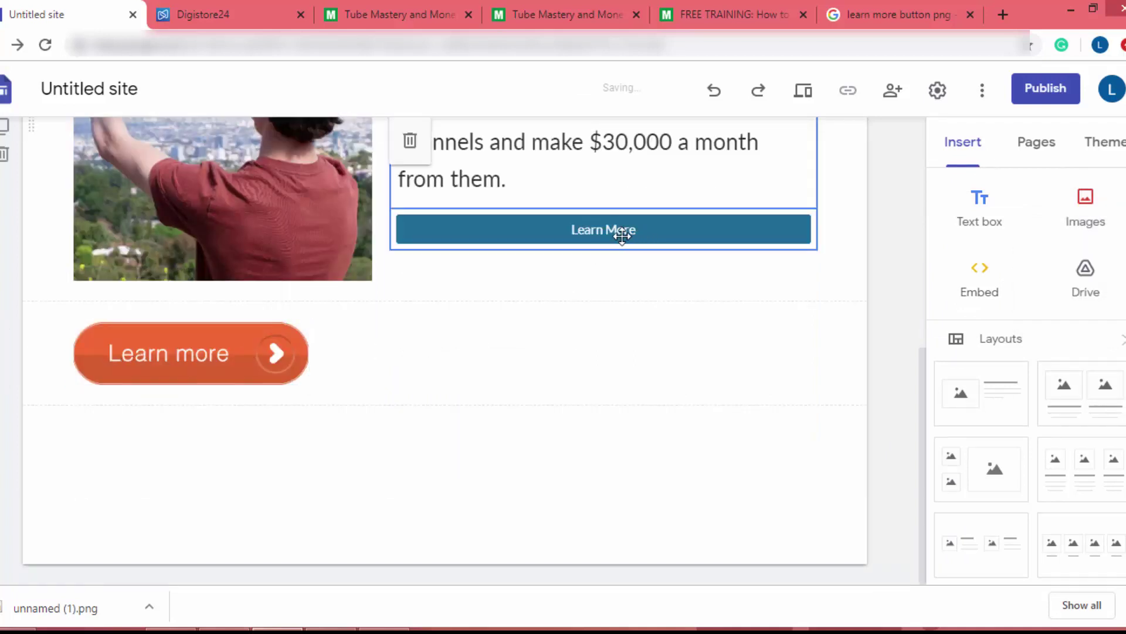
right_click(622, 234)
click(578, 235)
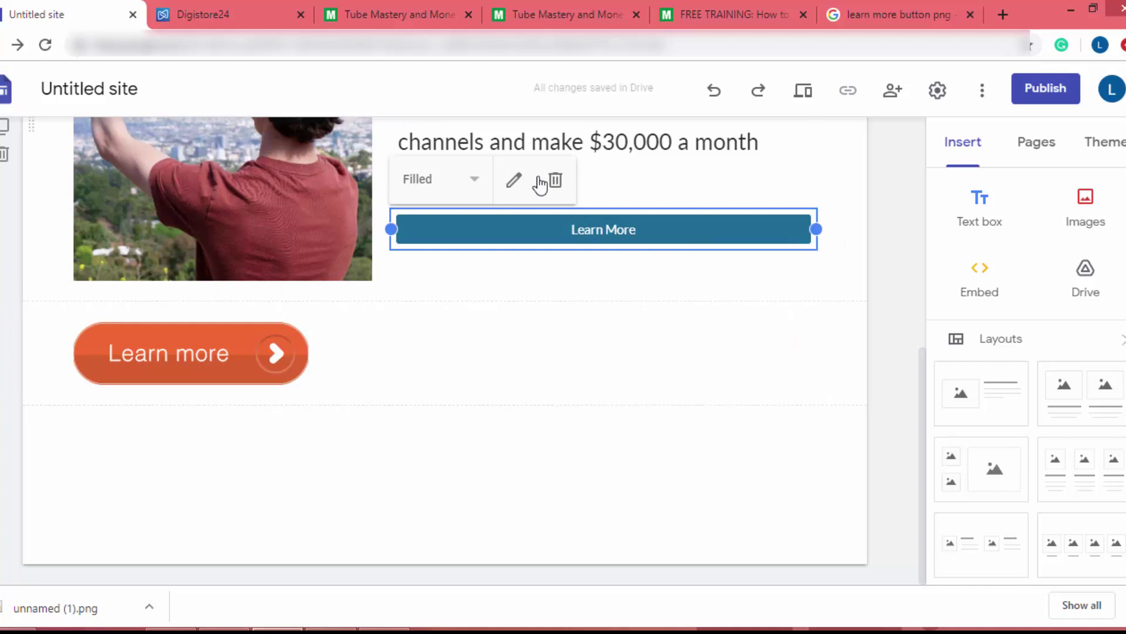
click(556, 180)
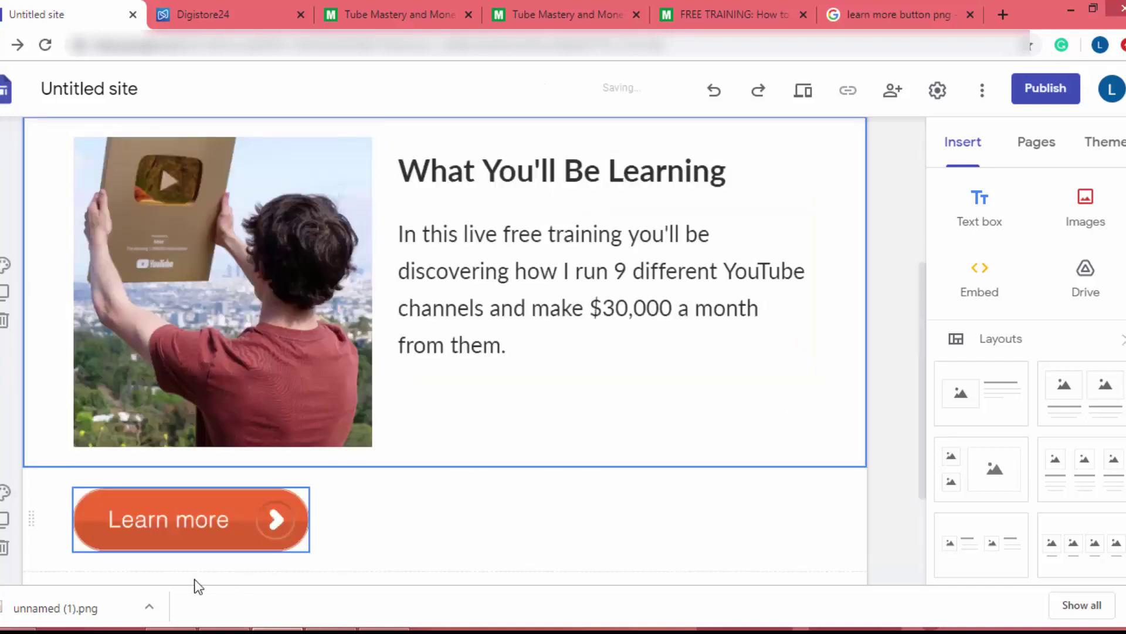
drag(176, 531, 491, 381)
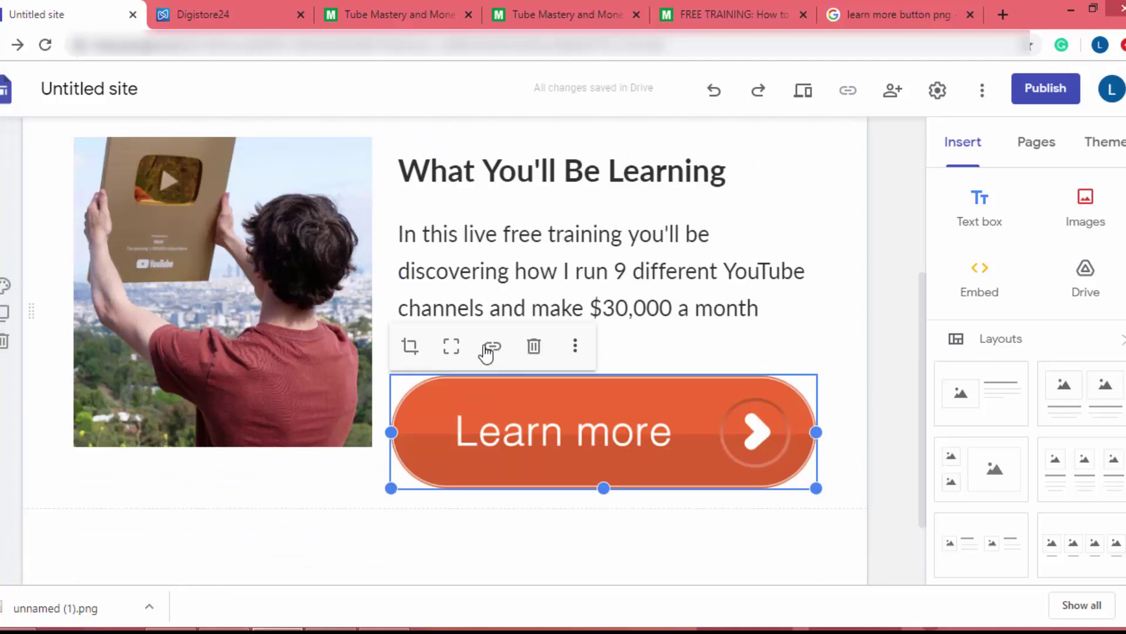
Link the orange Learn more image to the Digistore24 promo link with a placeholder affiliate ID appended.
click(486, 349)
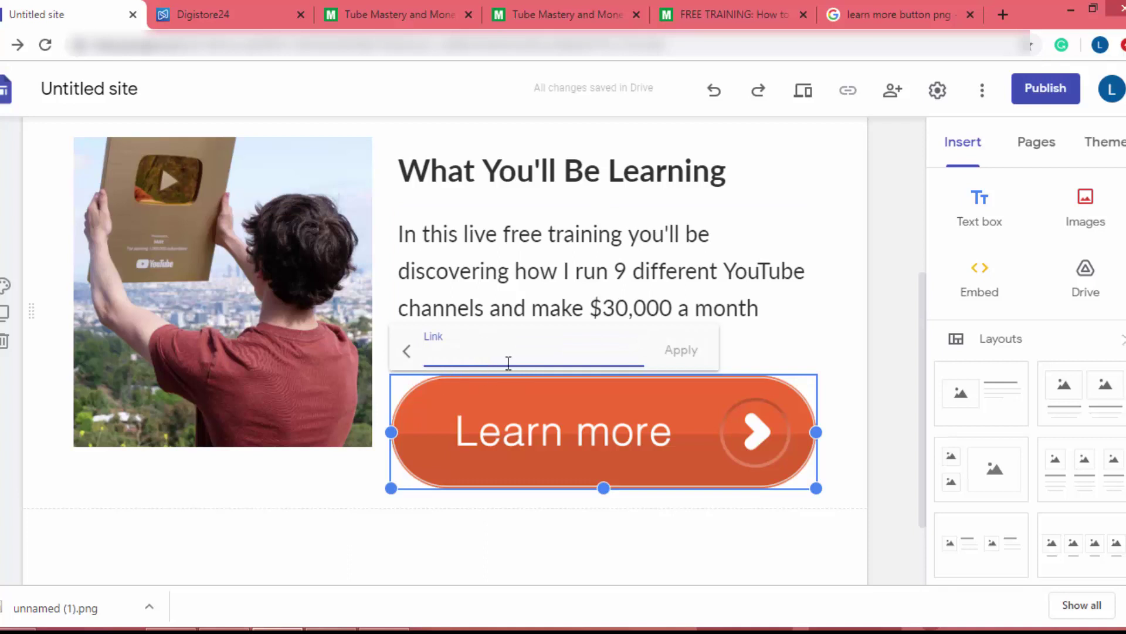
click(552, 14)
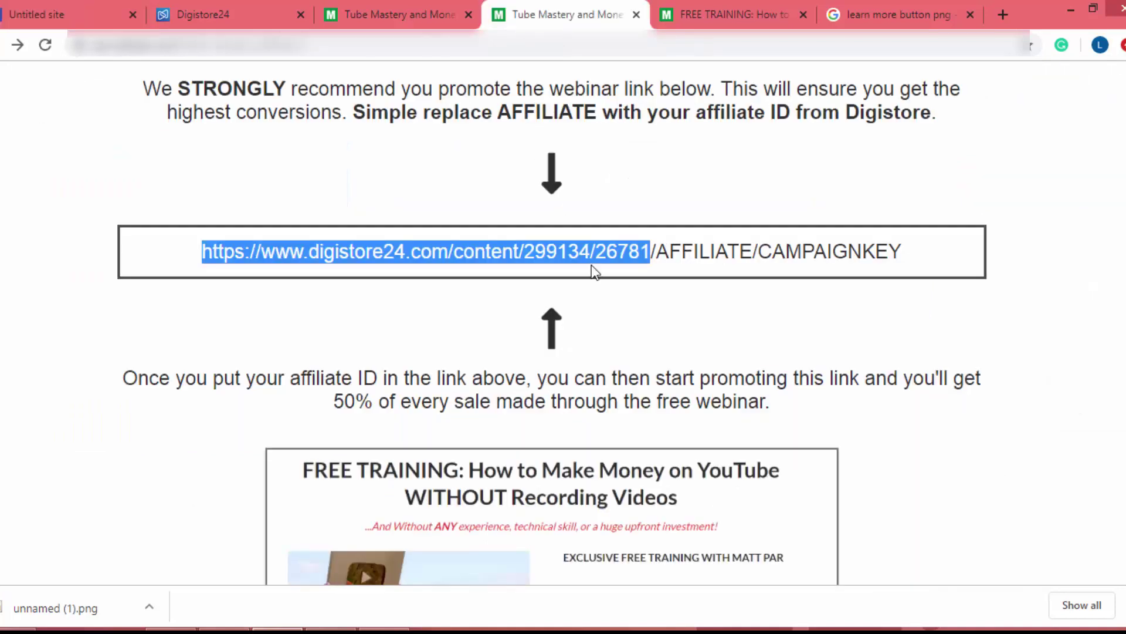
click(282, 11)
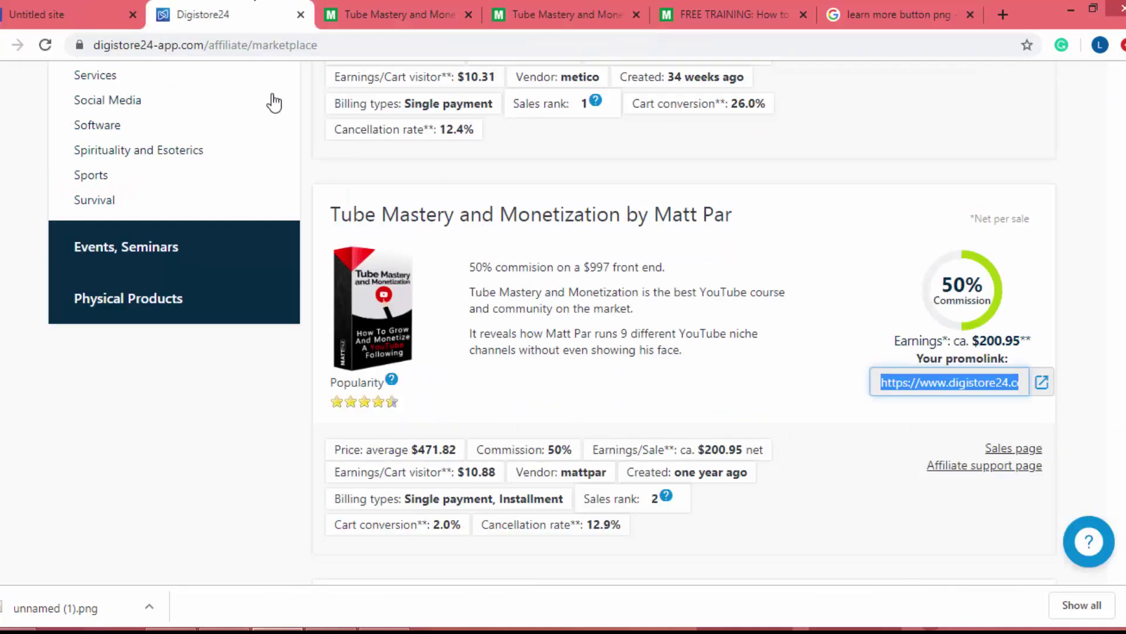
click(64, 14)
text(https://www.digistore24.com/content/299134/26781)
text(/abc)
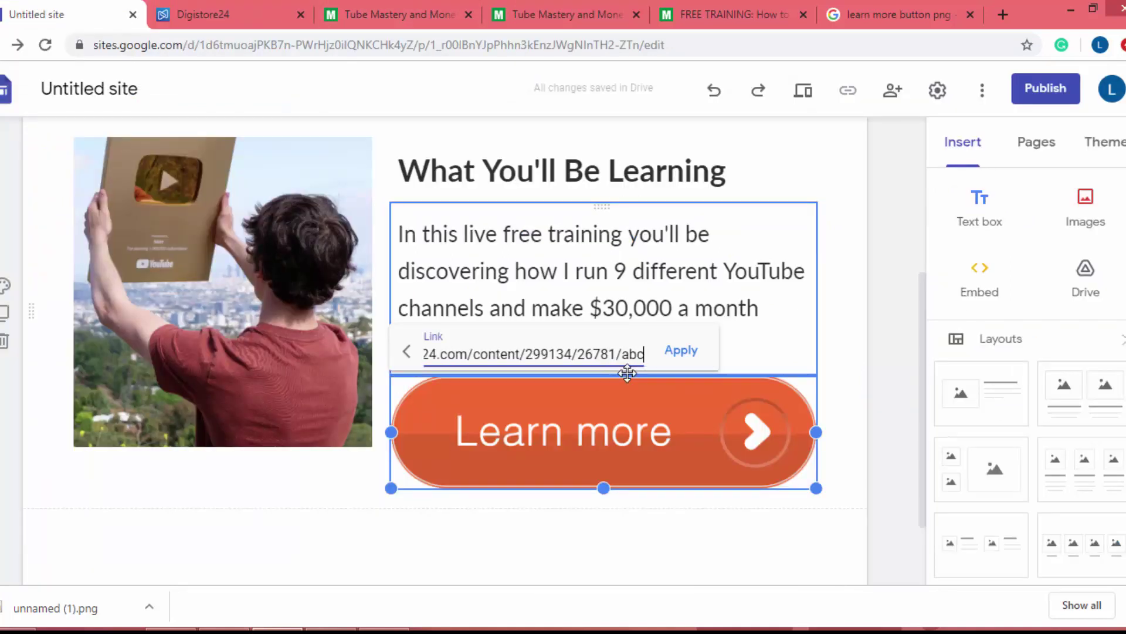
text(123)
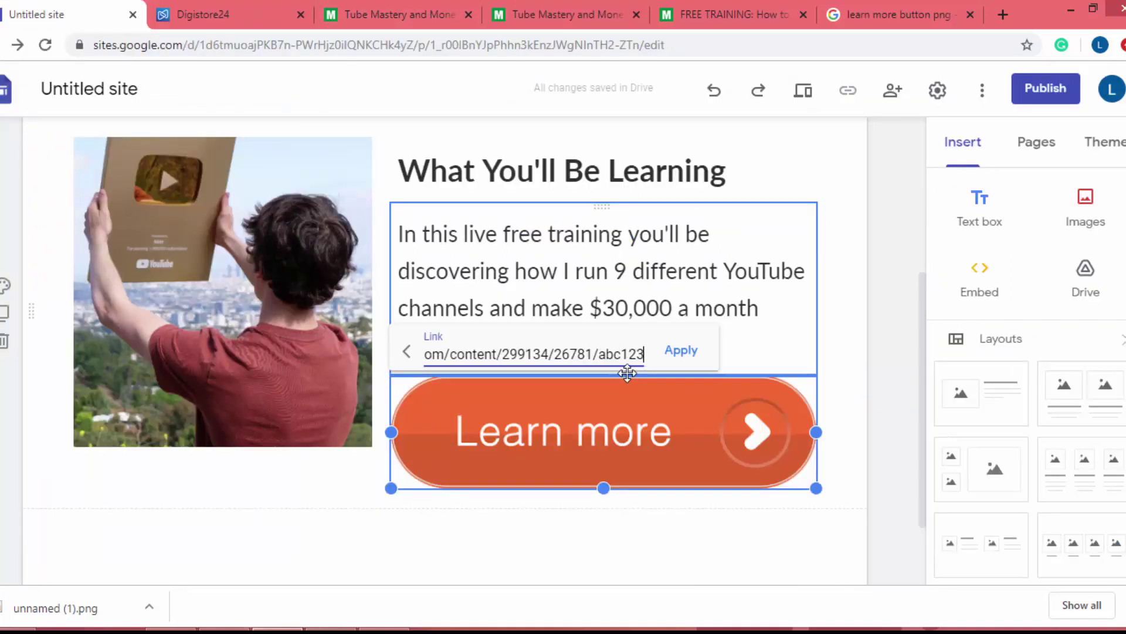
click(696, 352)
Link the gold play button photo to the Digistore24 promo link with the placeholder affiliate ID.
click(550, 555)
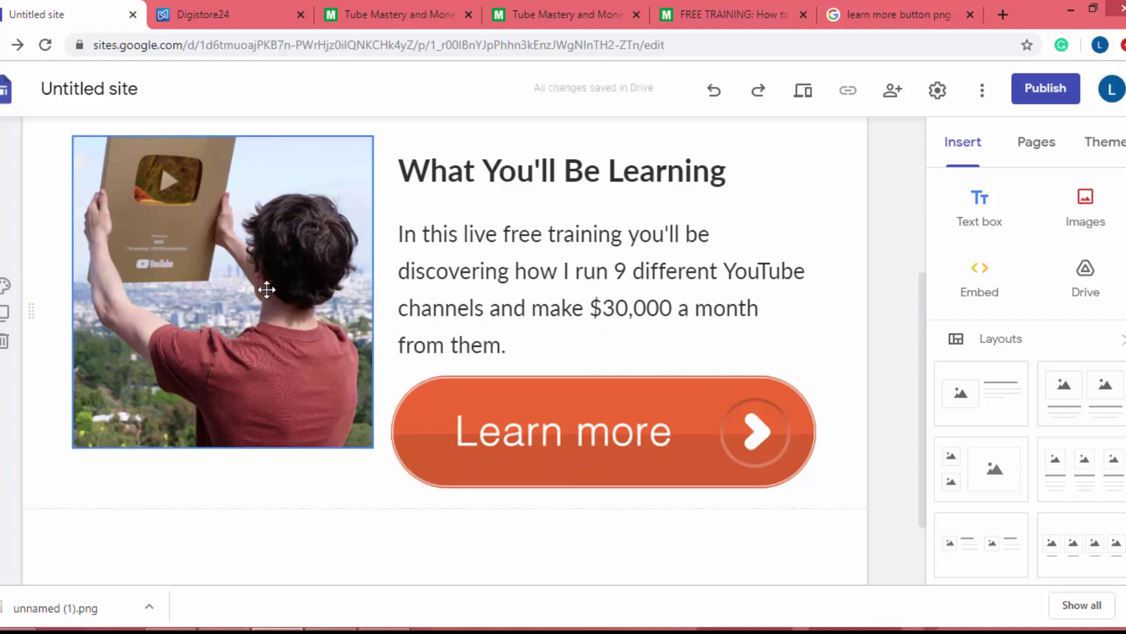
scroll(267, 289, up, 3)
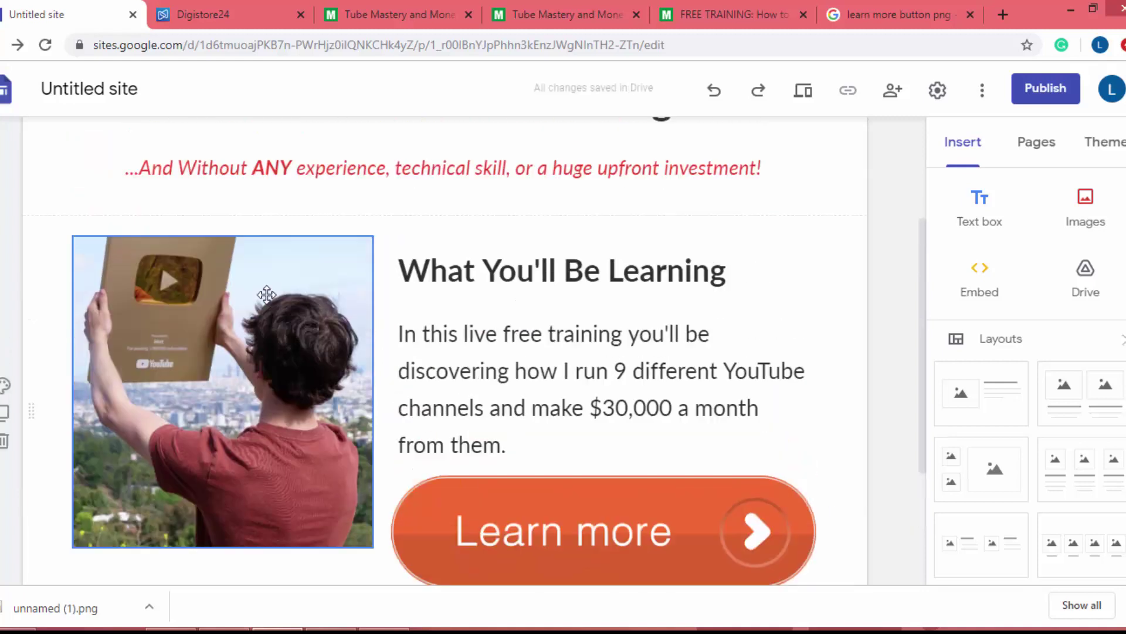
click(254, 426)
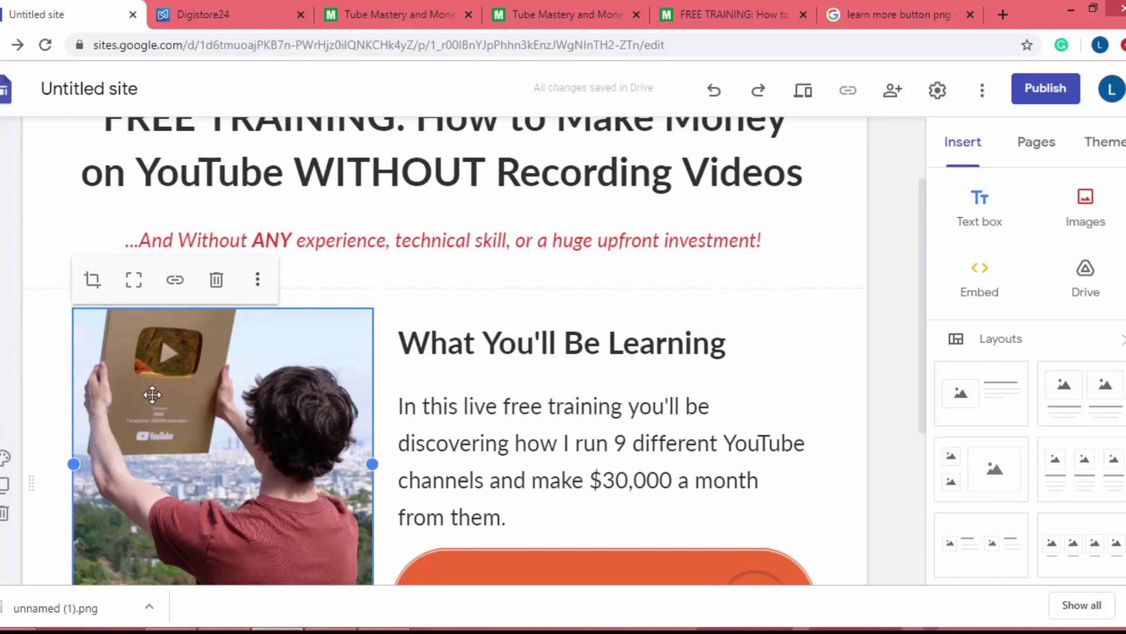
click(176, 280)
key(ctrl+v)
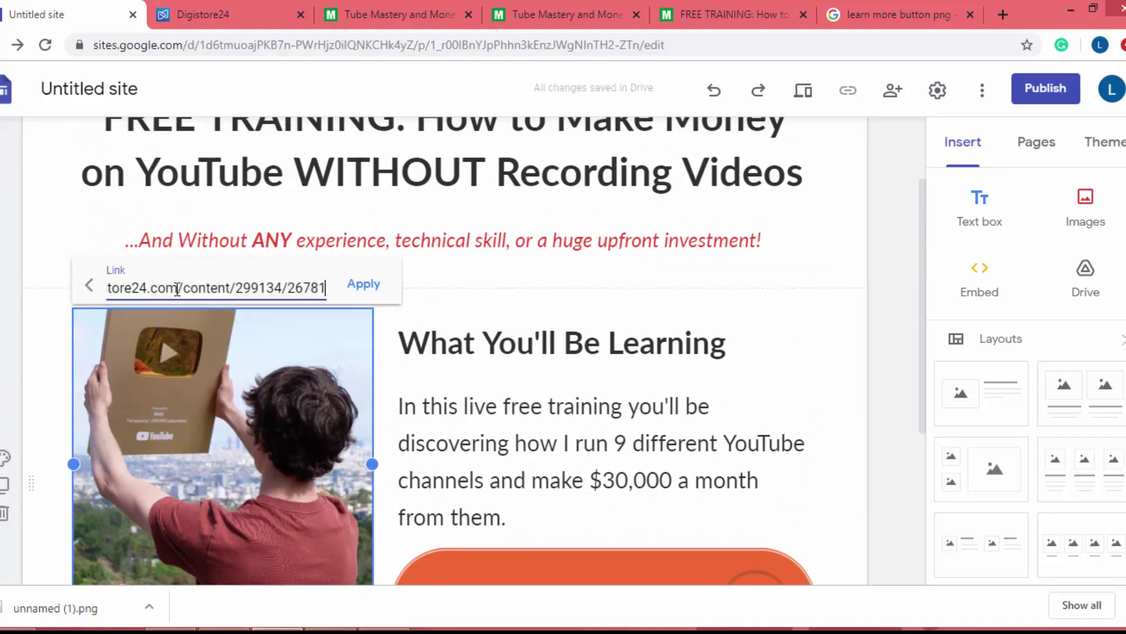
text(/)
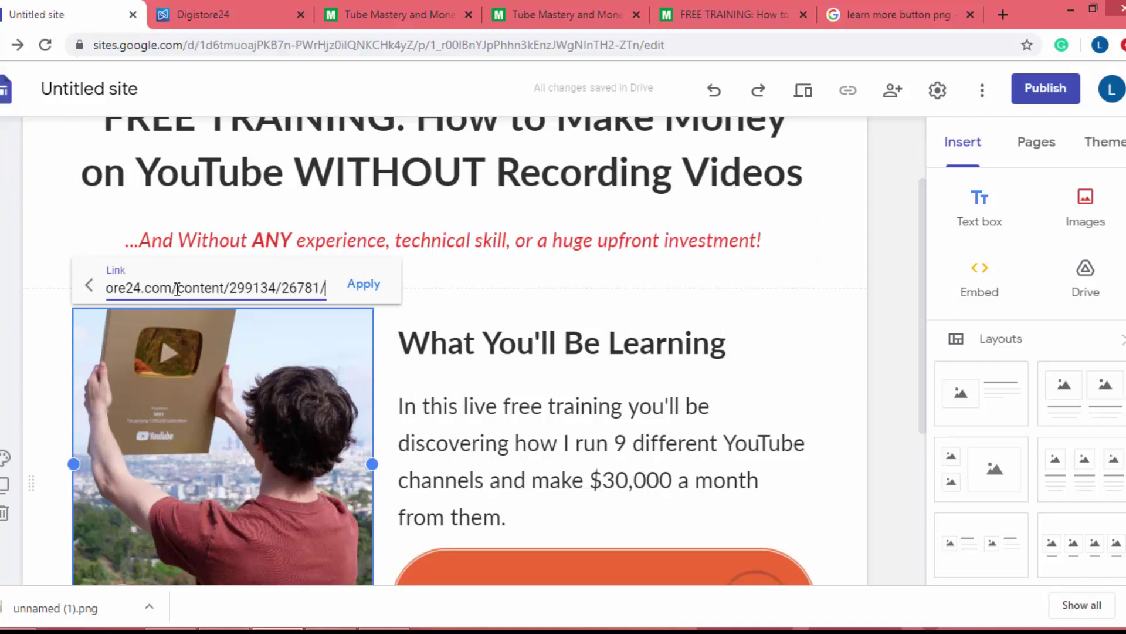
text(abc123)
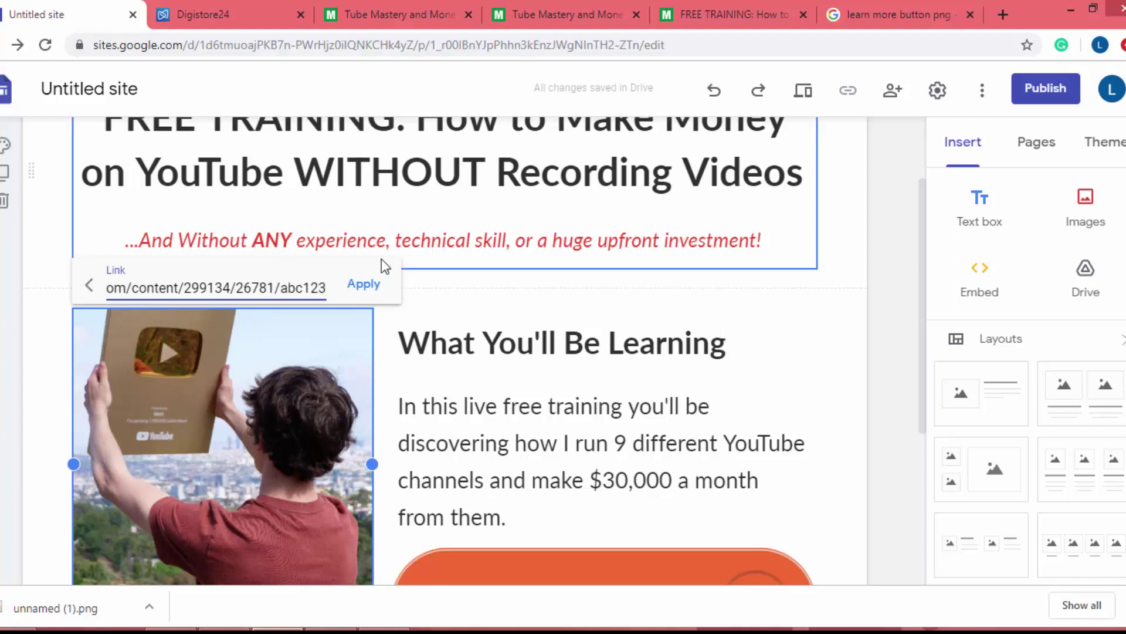
Try moving the Learn more button into its own section, then undo to keep it under the paragraph.
click(270, 13)
click(948, 387)
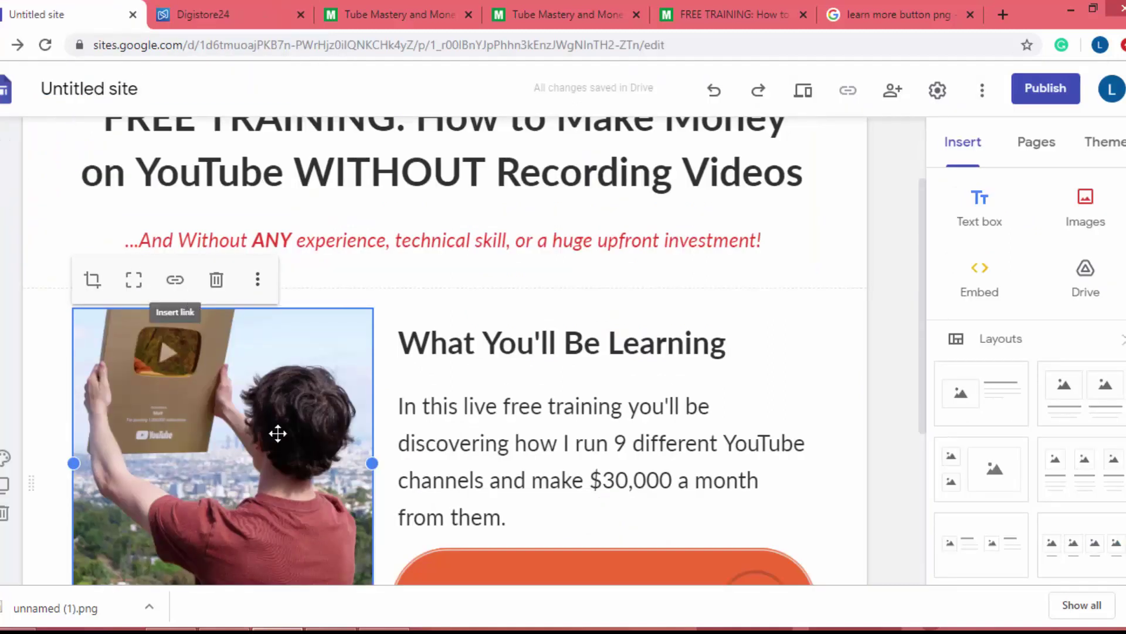
scroll(317, 464, down, 4)
drag(422, 347, 95, 455)
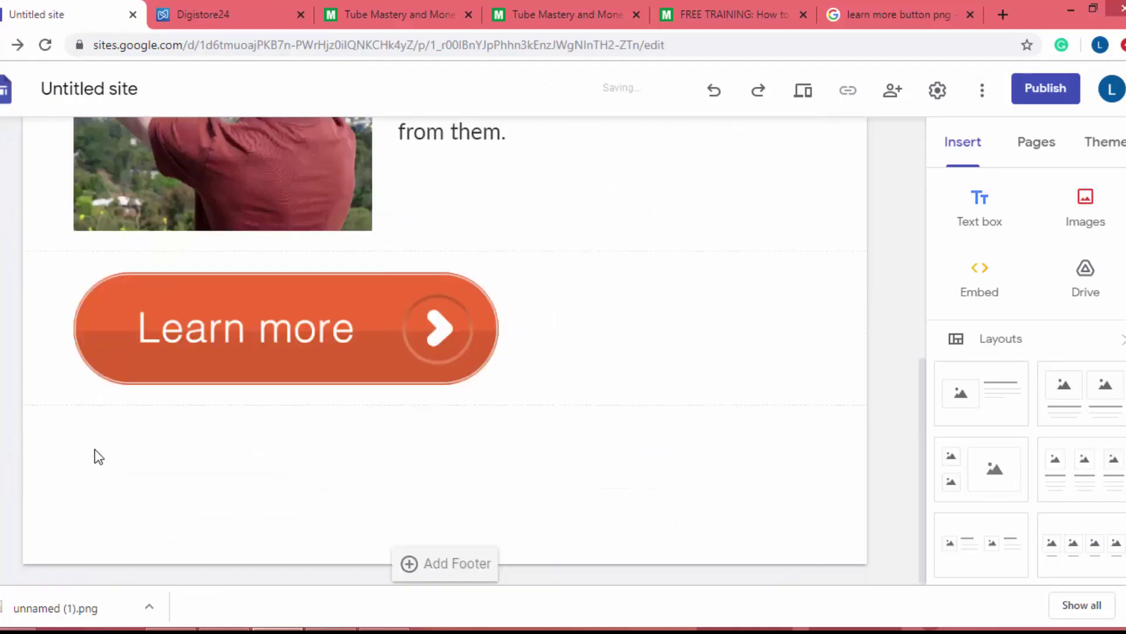
click(302, 335)
key(ctrl+z)
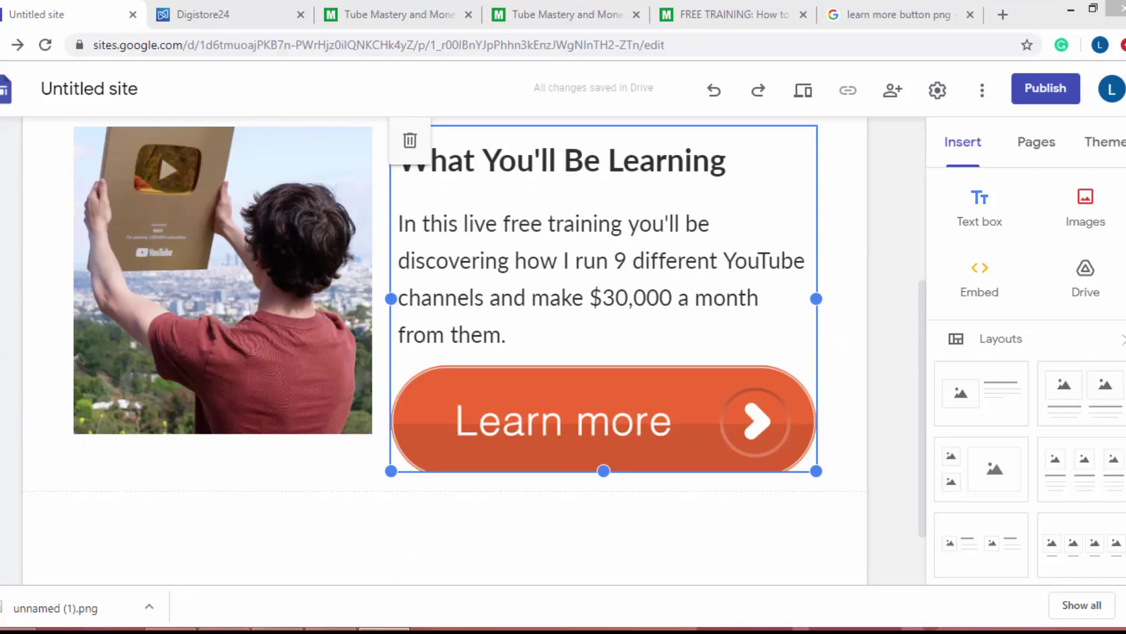
scroll(511, 468, up, 5)
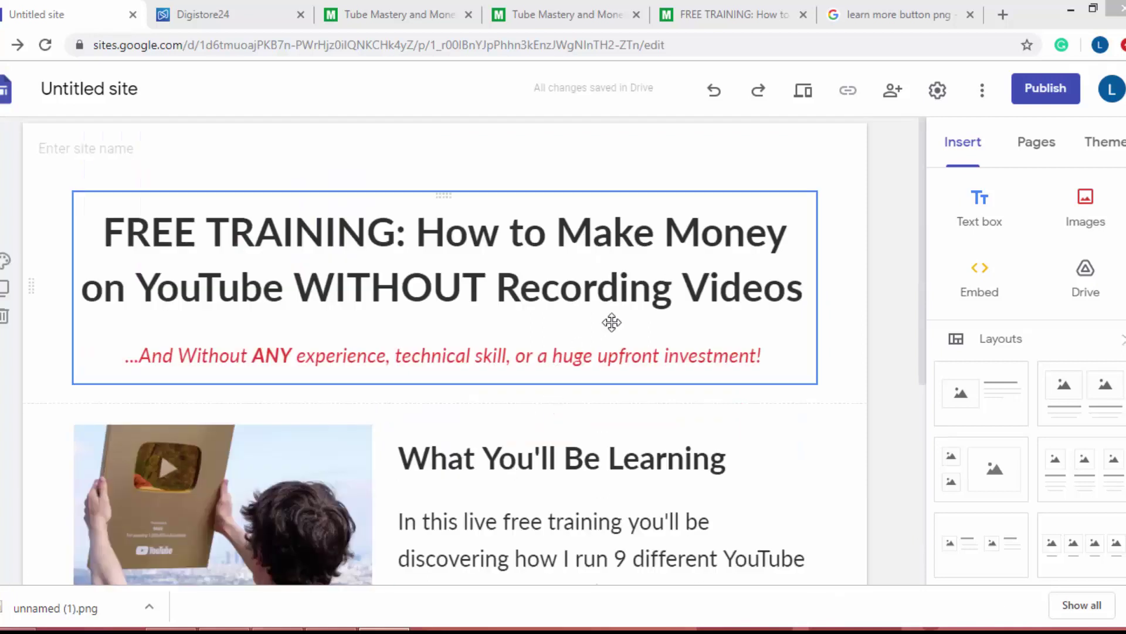
click(803, 91)
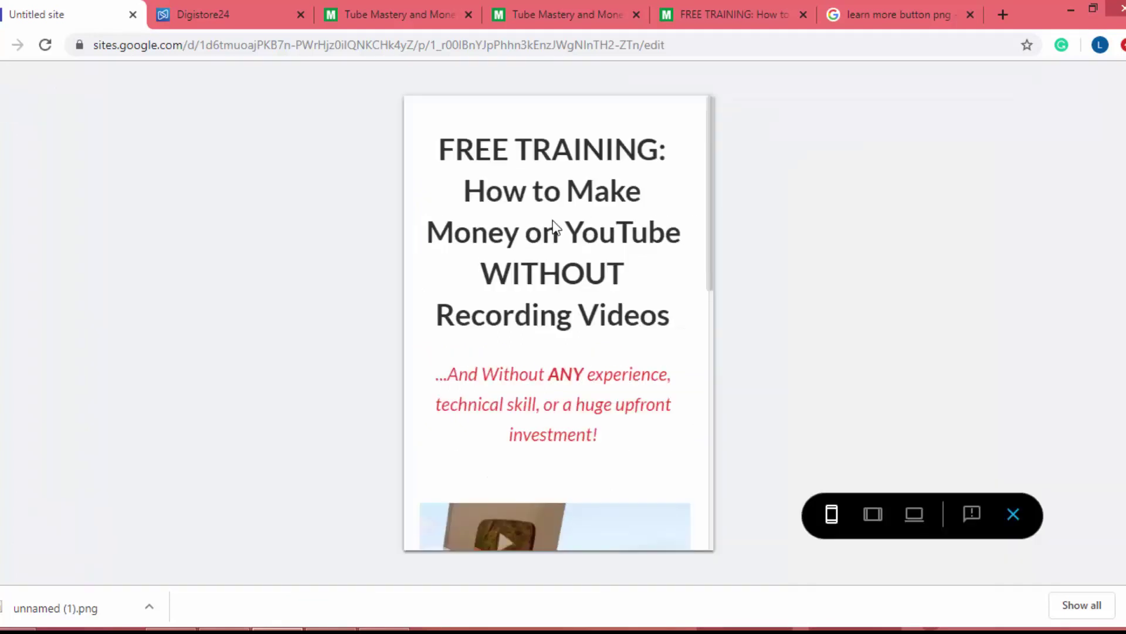
scroll(555, 226, down, 10)
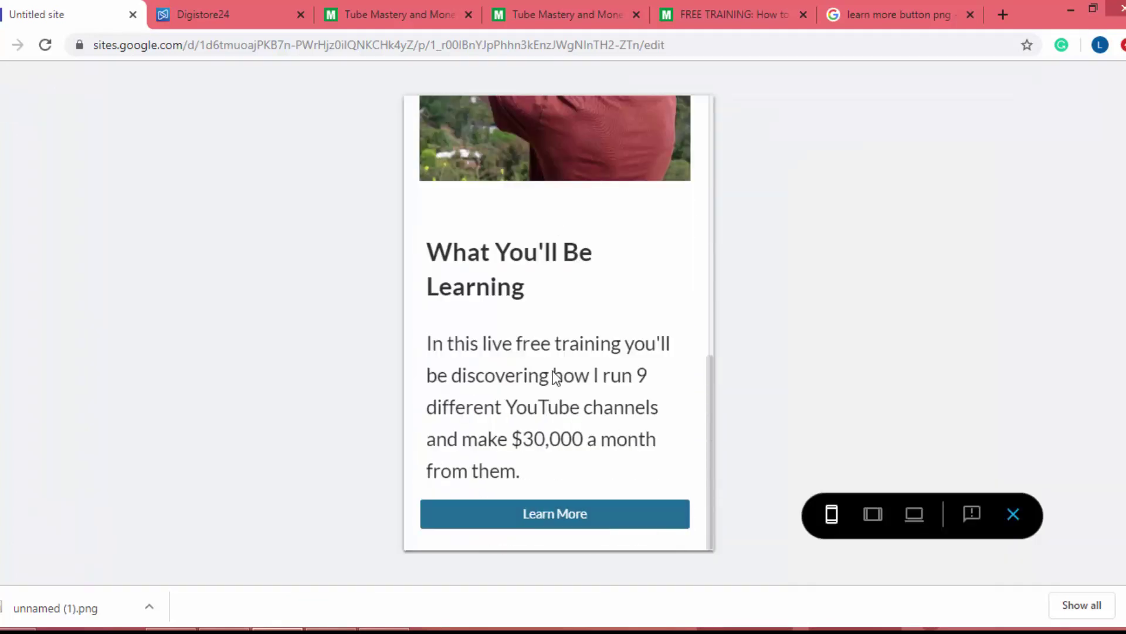
click(872, 514)
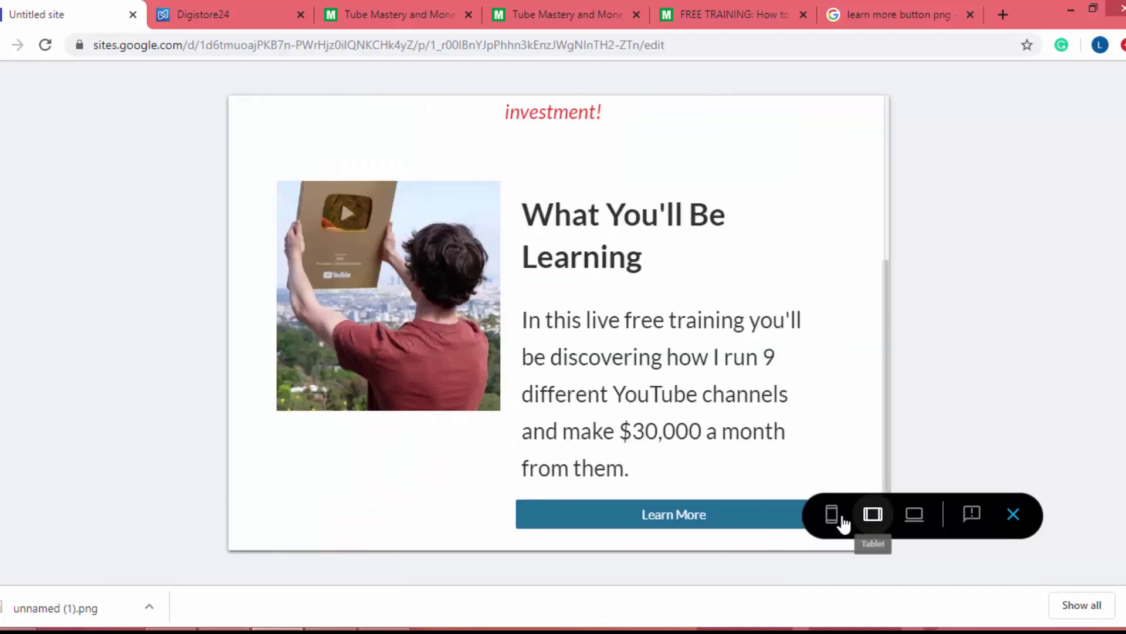
click(915, 515)
scroll(354, 312, down, 3)
scroll(353, 312, up, 3)
key(Escape)
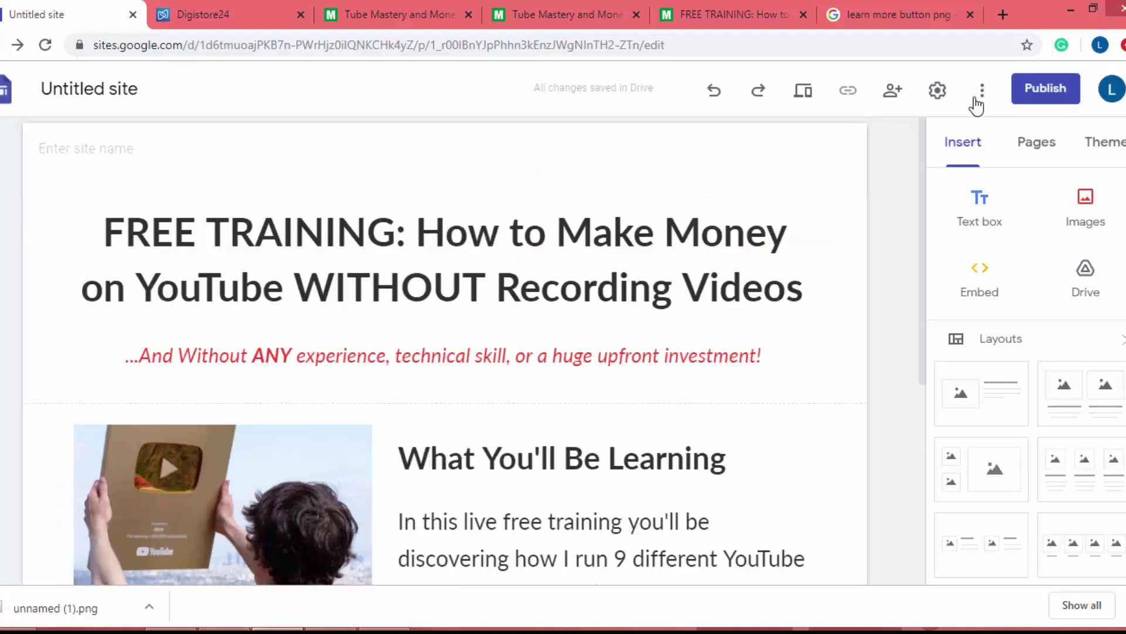
click(938, 90)
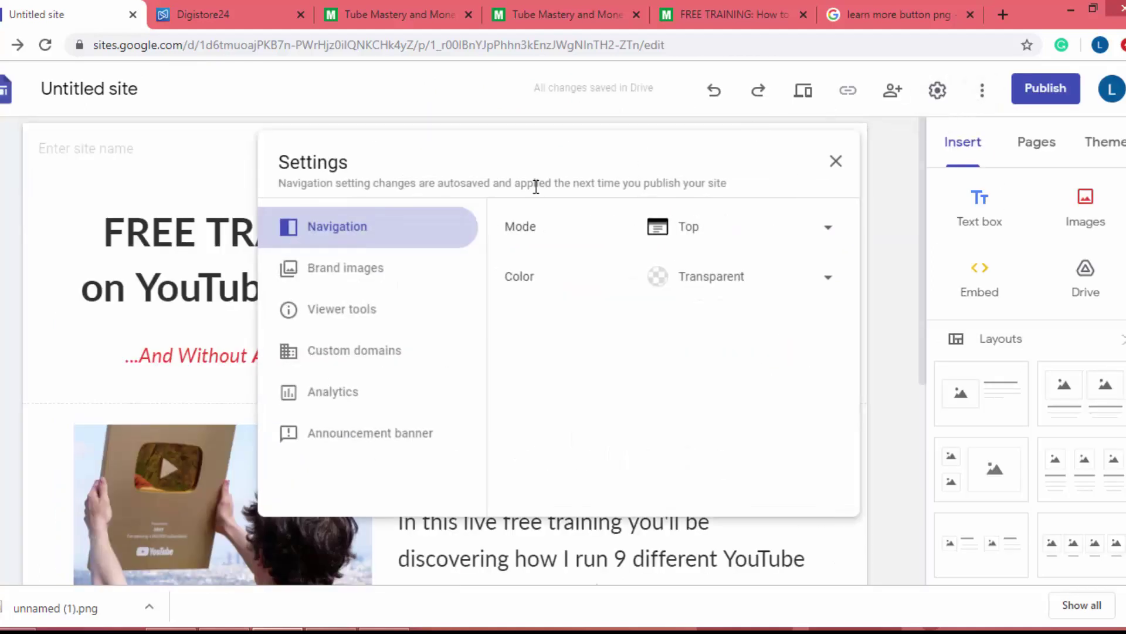
click(327, 281)
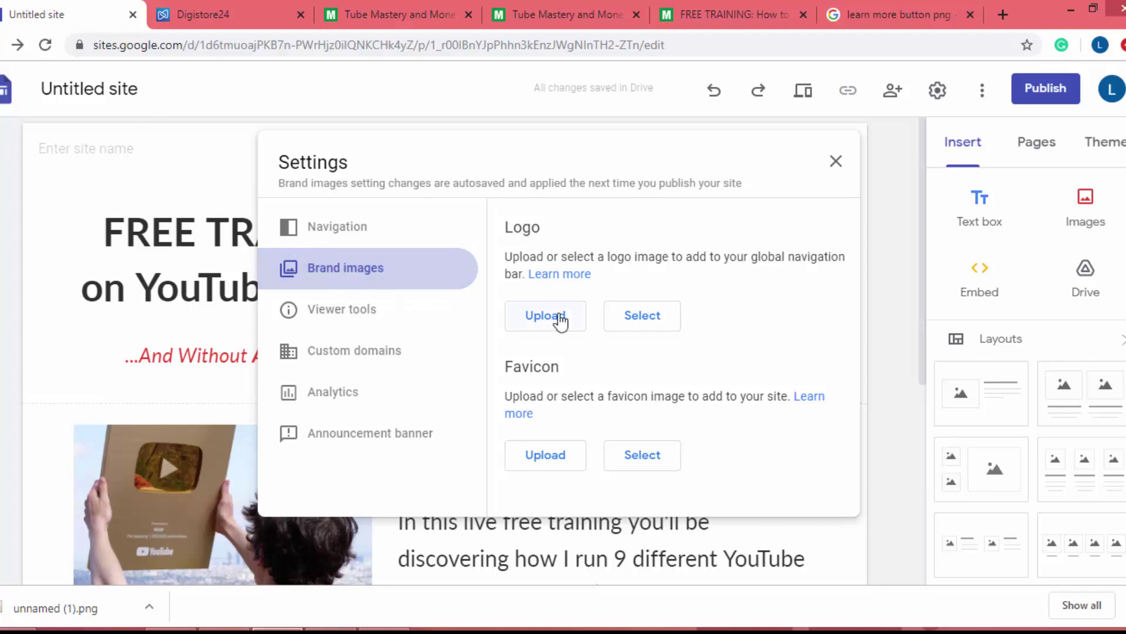
click(322, 239)
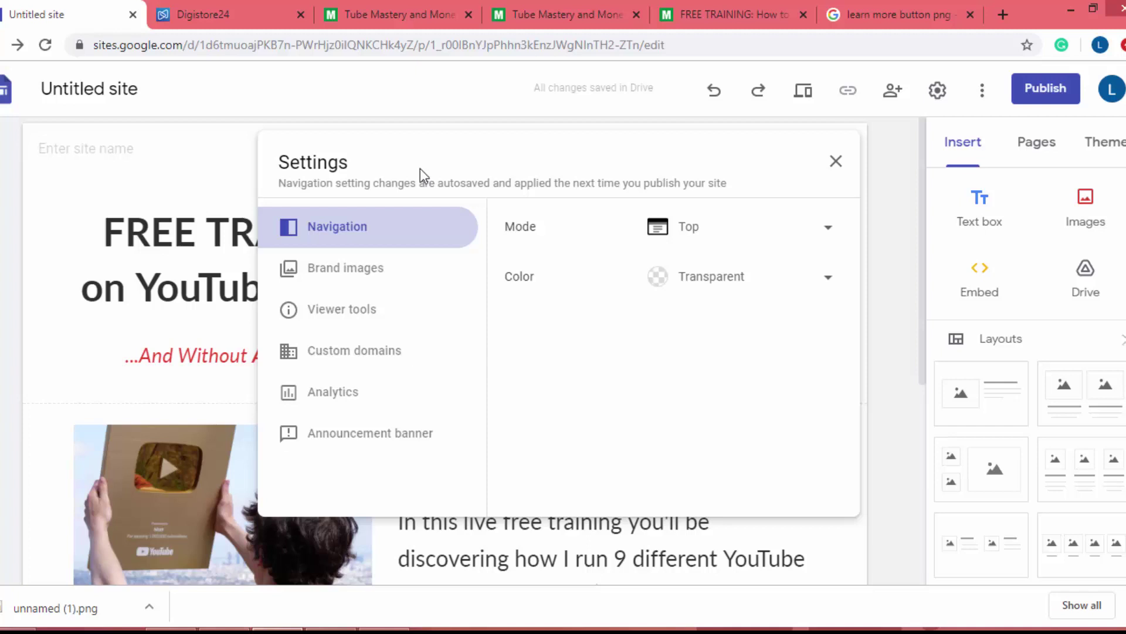
click(753, 247)
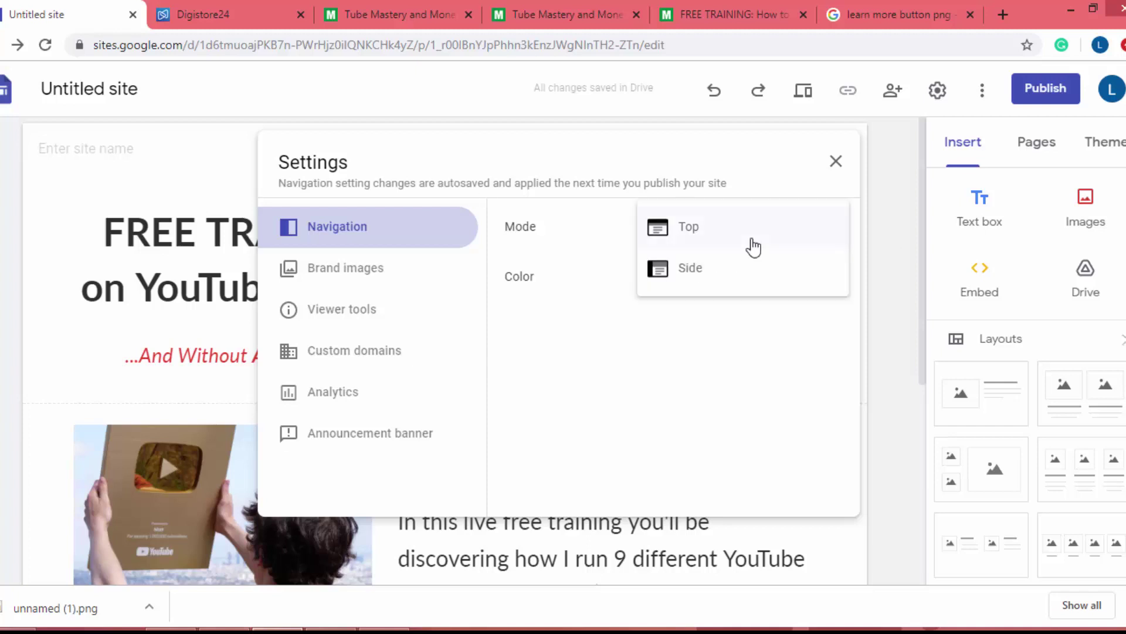
click(753, 247)
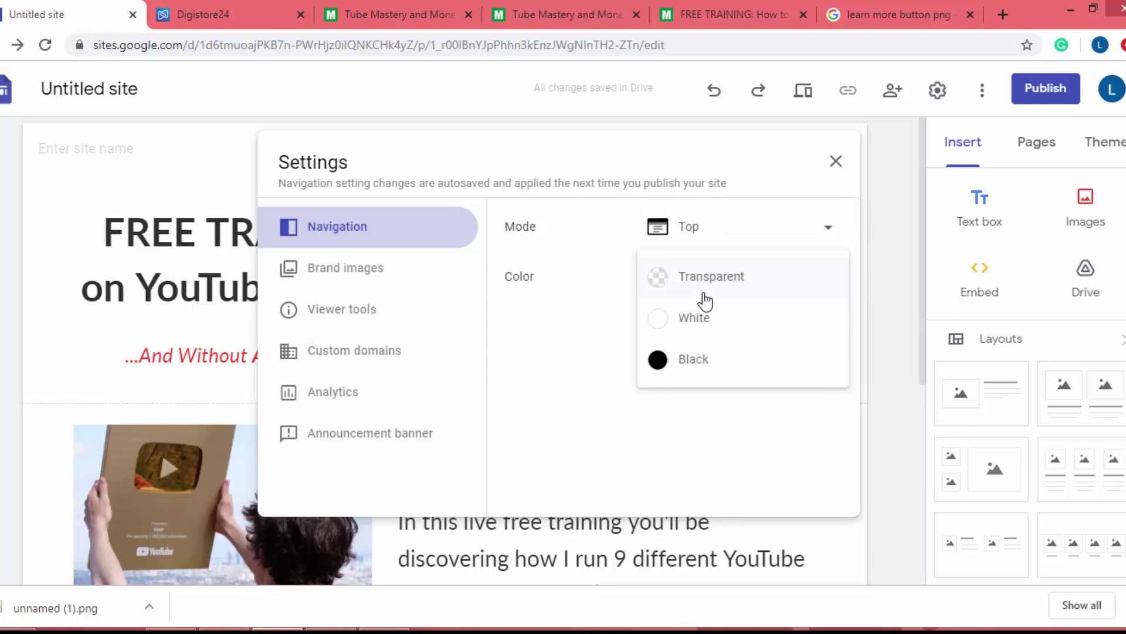
click(558, 299)
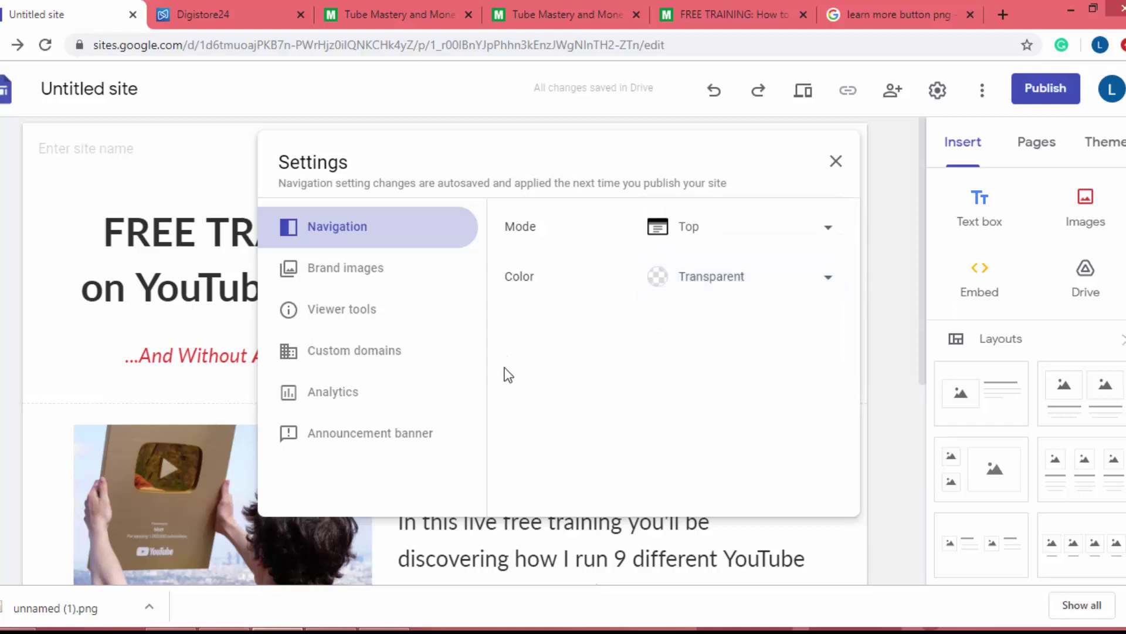
click(350, 368)
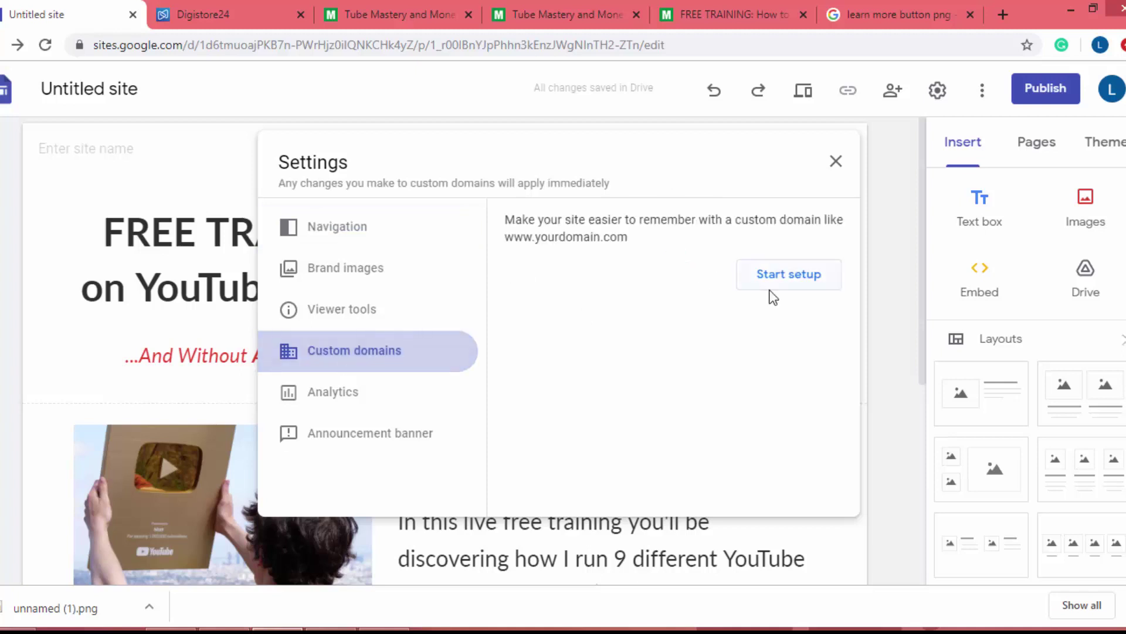
click(837, 162)
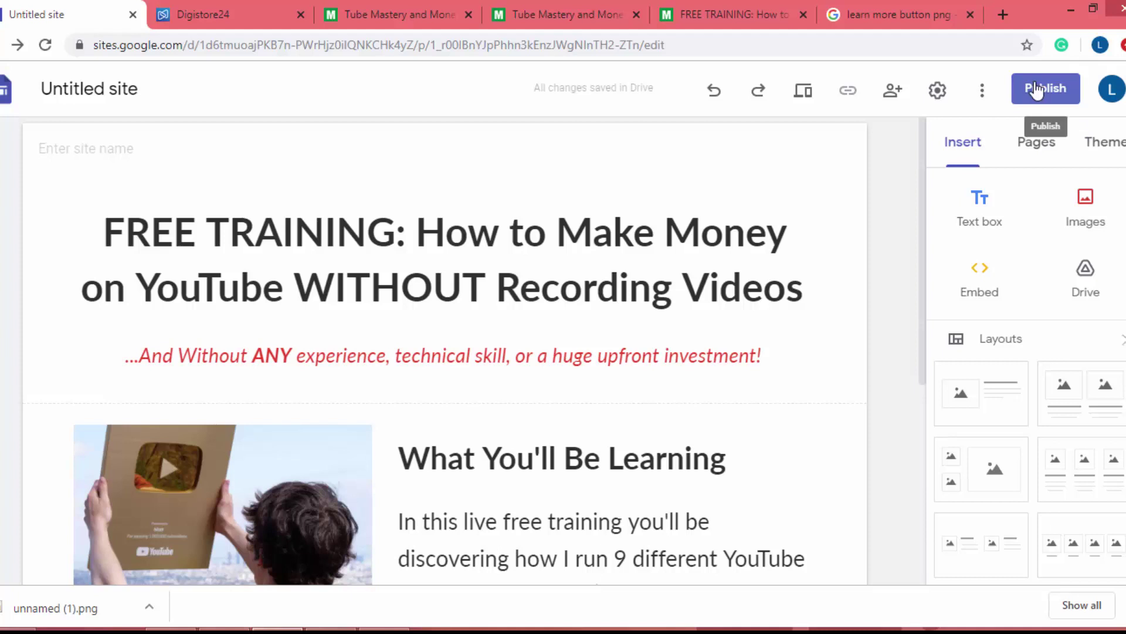
Set the publish web address to tubemastery123, giving sites.google.com/view/tubemastery123.
click(1065, 89)
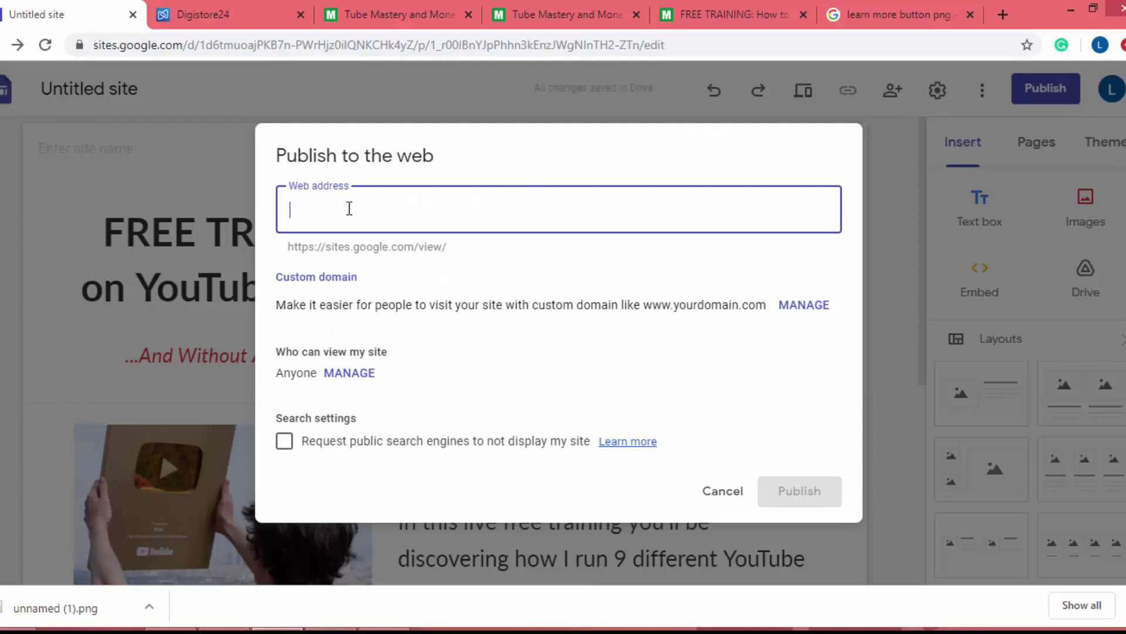
key(ctrl+Tab)
drag(330, 211, 455, 212)
key(ctrl+c)
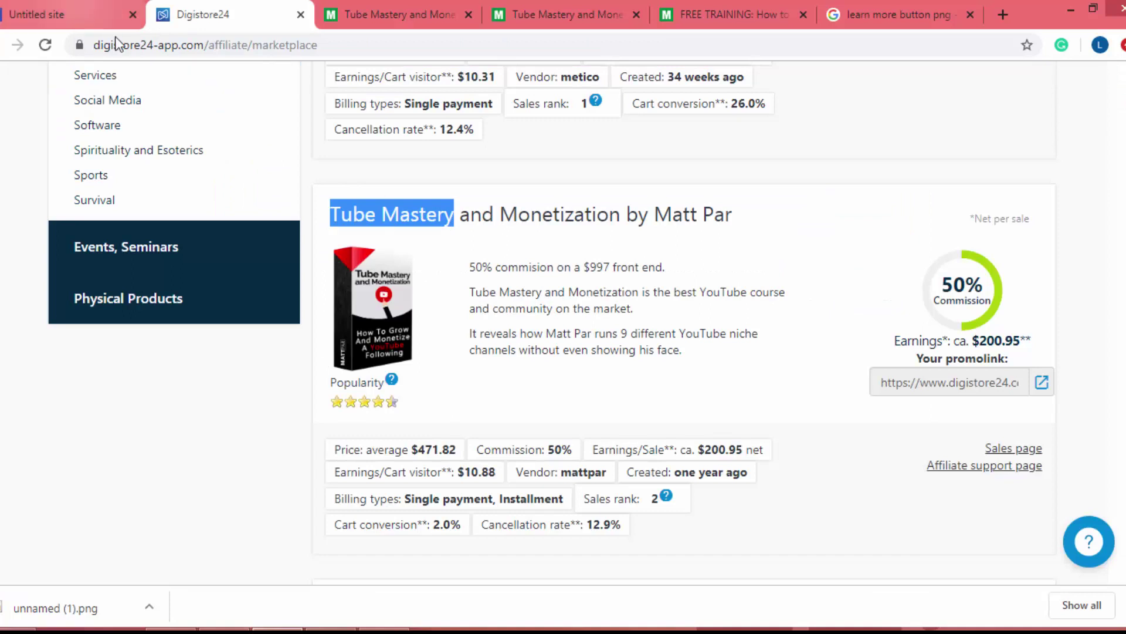
click(58, 14)
key(ctrl+v)
text(123)
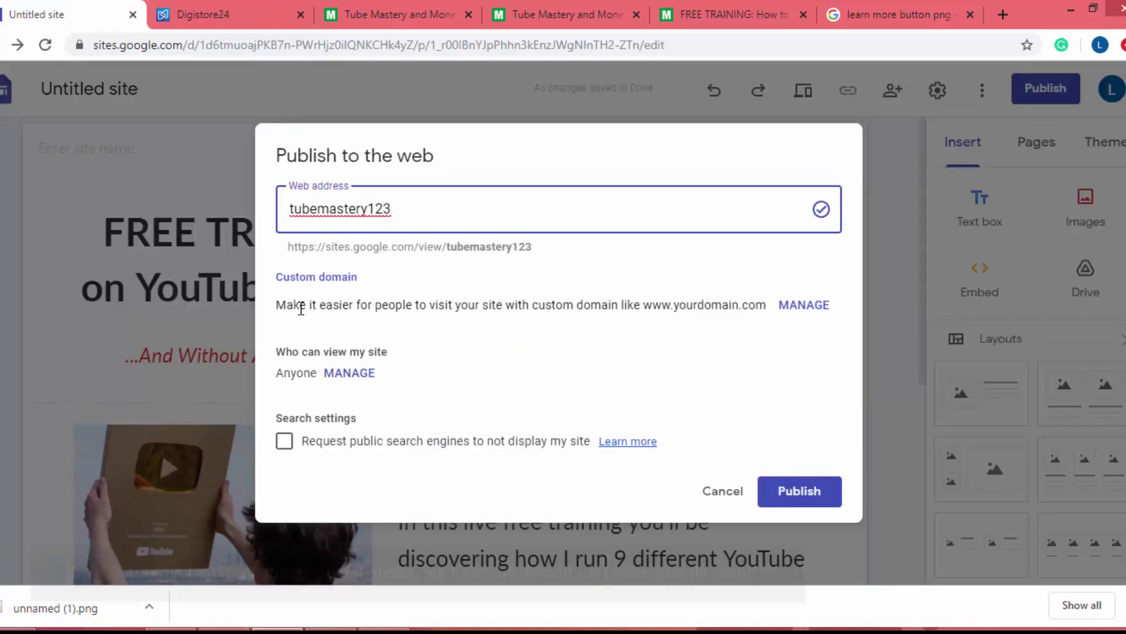
click(649, 333)
drag(576, 248, 275, 253)
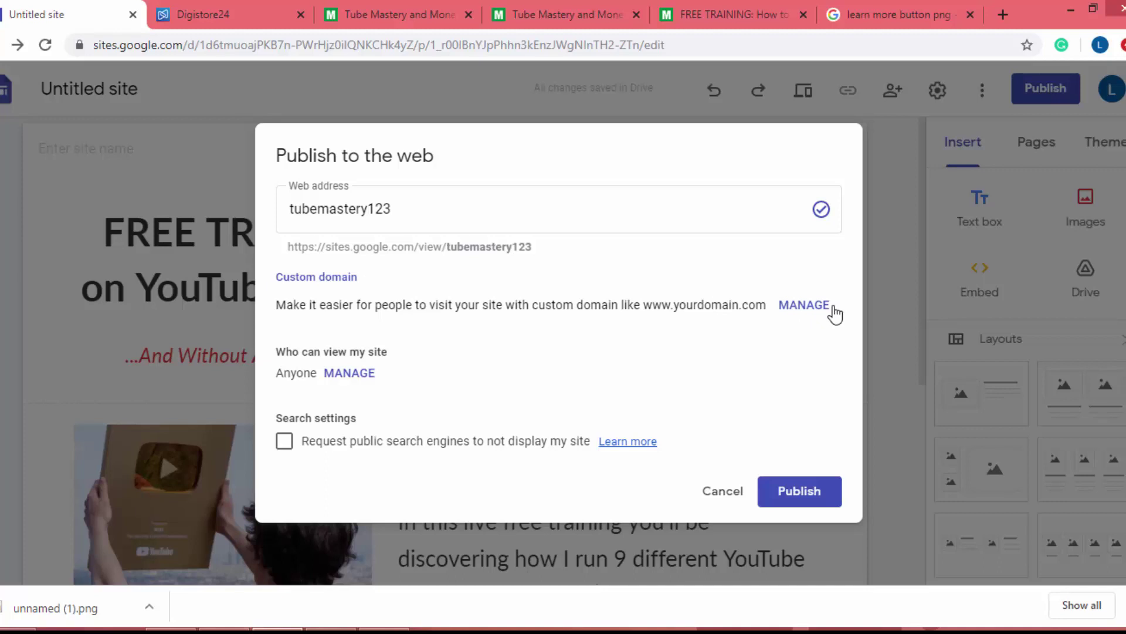
Enter tubemastery.com as the custom domain in the custom domain setup.
click(809, 309)
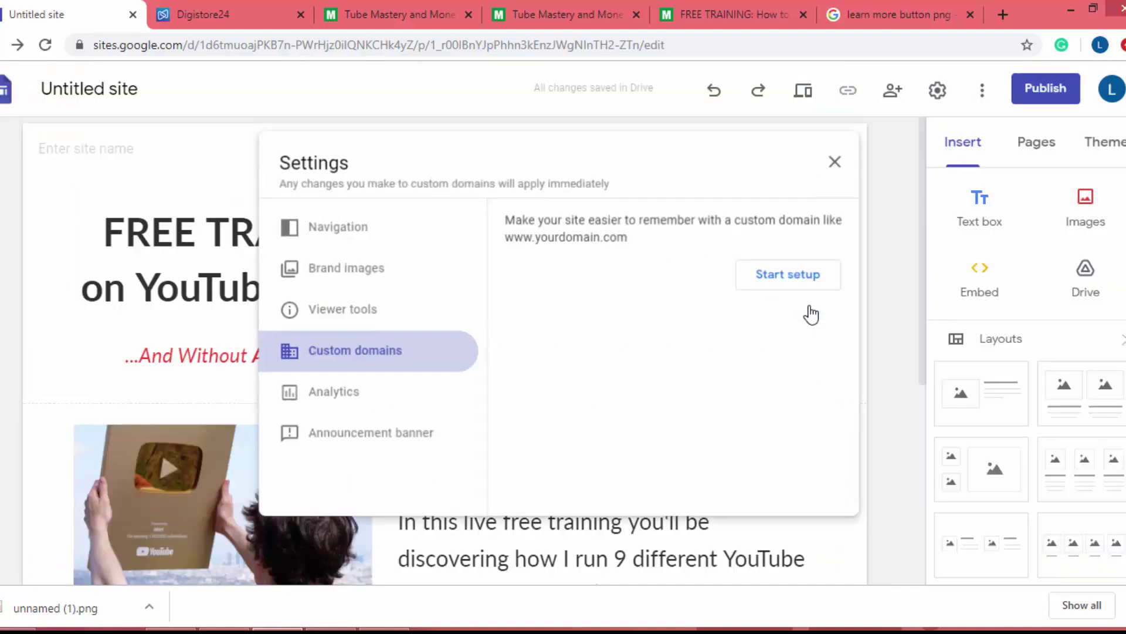
click(775, 288)
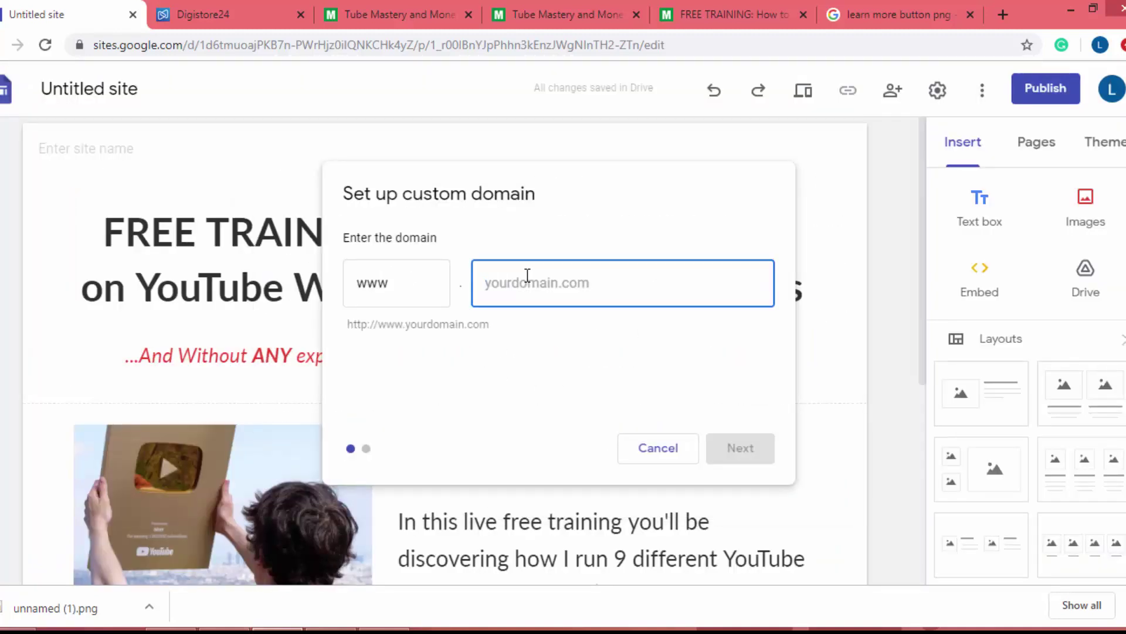
key(ctrl+v)
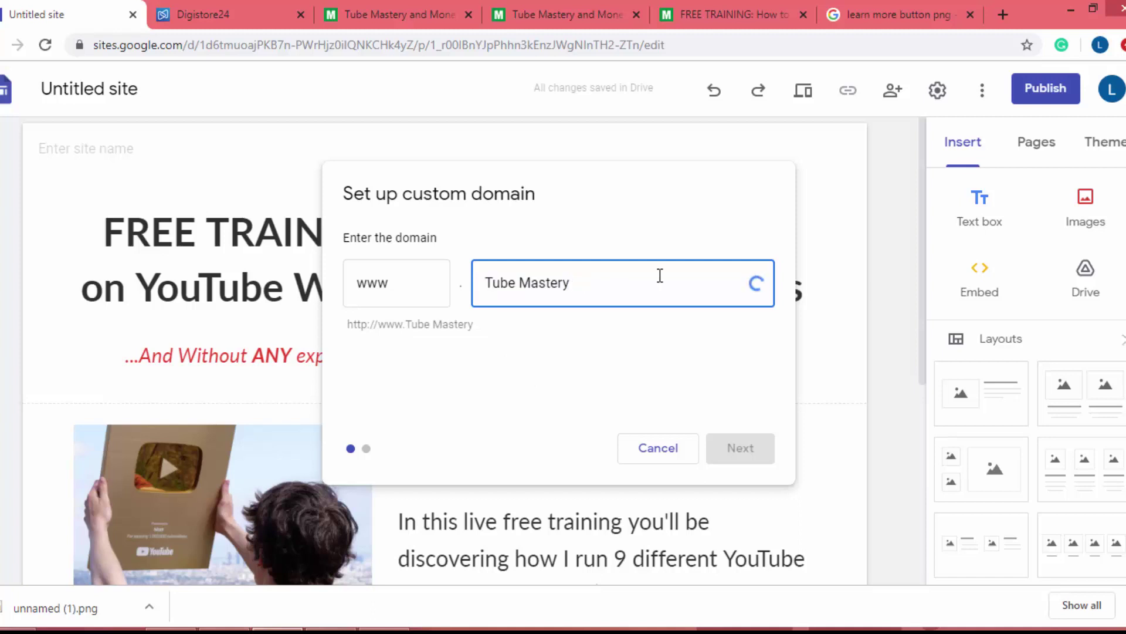
key(Home)
key(shift+Right)
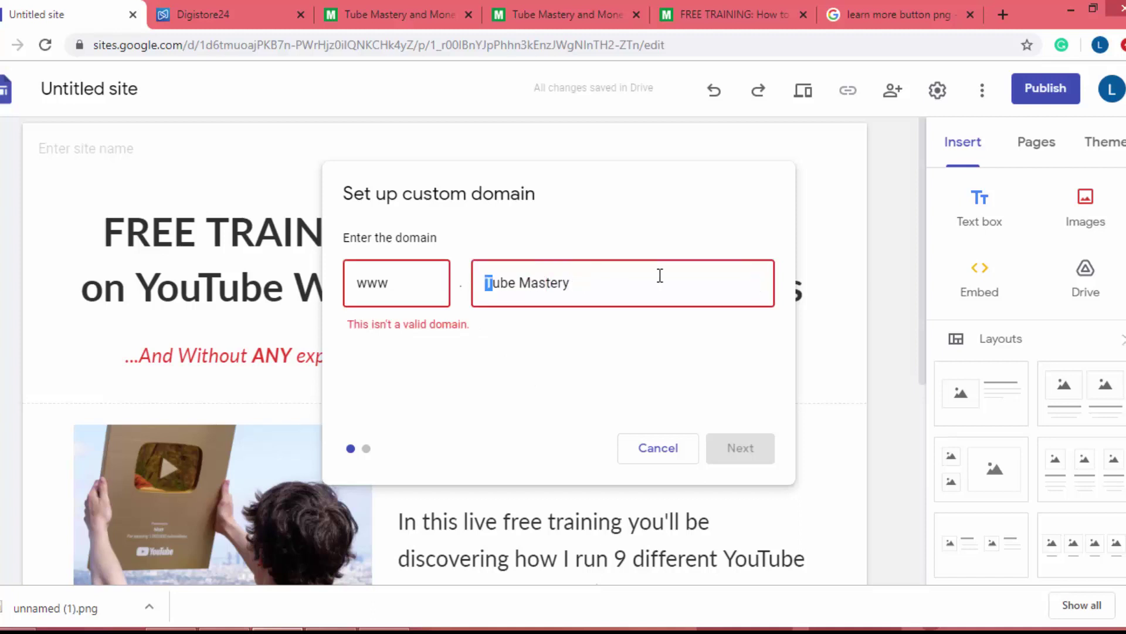
text(t)
key(Right)
key(Right)
key(Right)
key(shift+Right)
key(shift+Right)
text(m)
key(End)
text(.com)
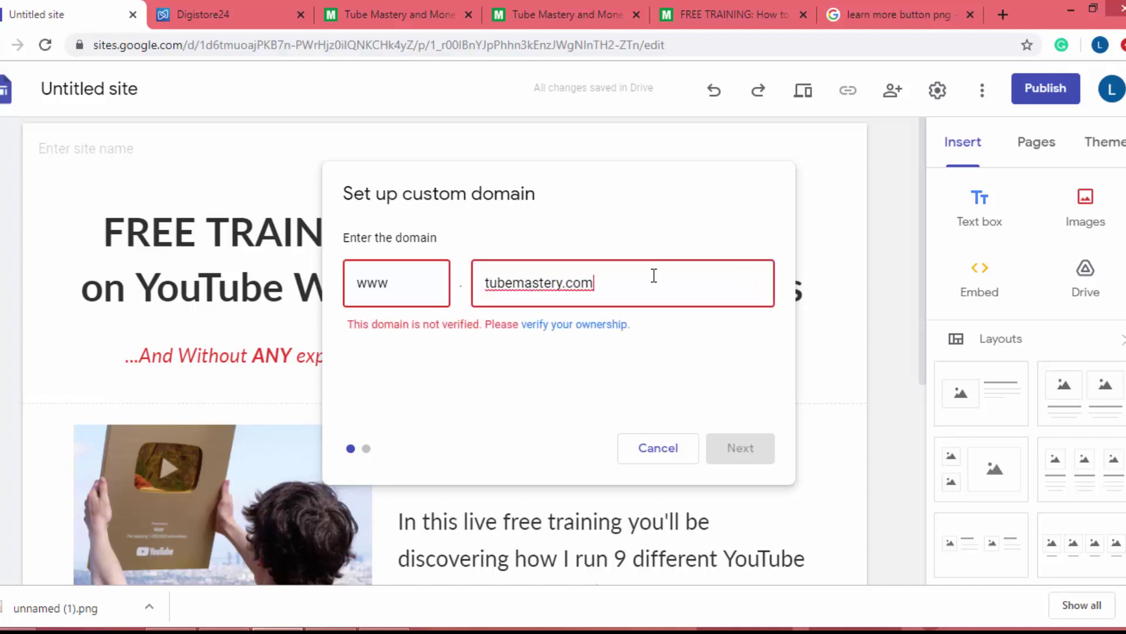
Check the domain verification page, then cancel the unverified custom domain setup.
click(586, 329)
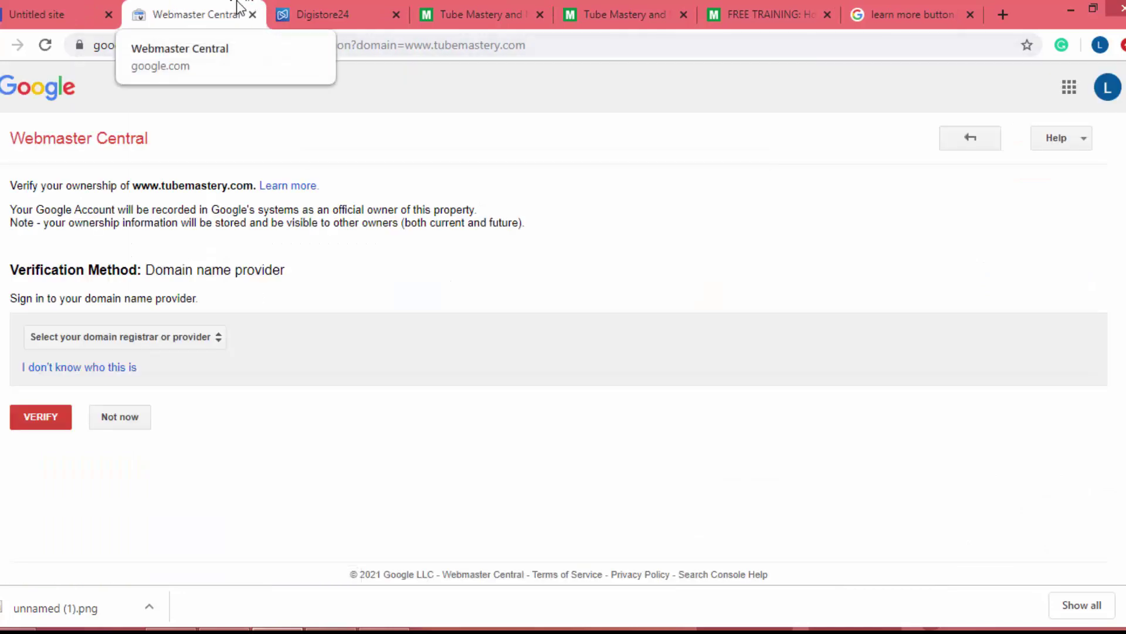
click(252, 14)
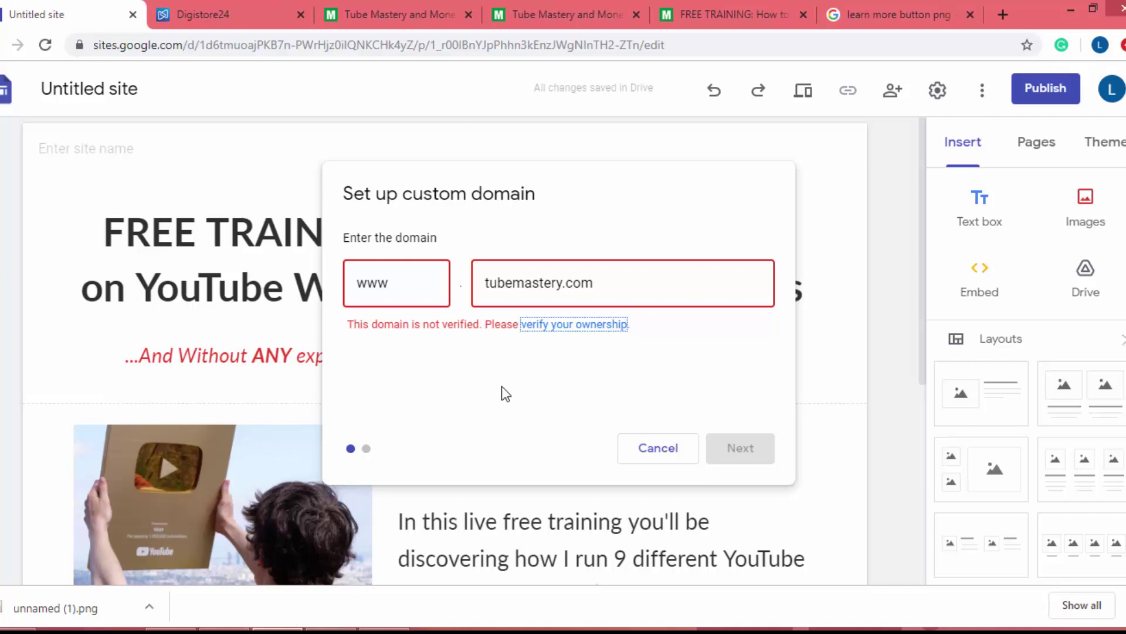
click(645, 461)
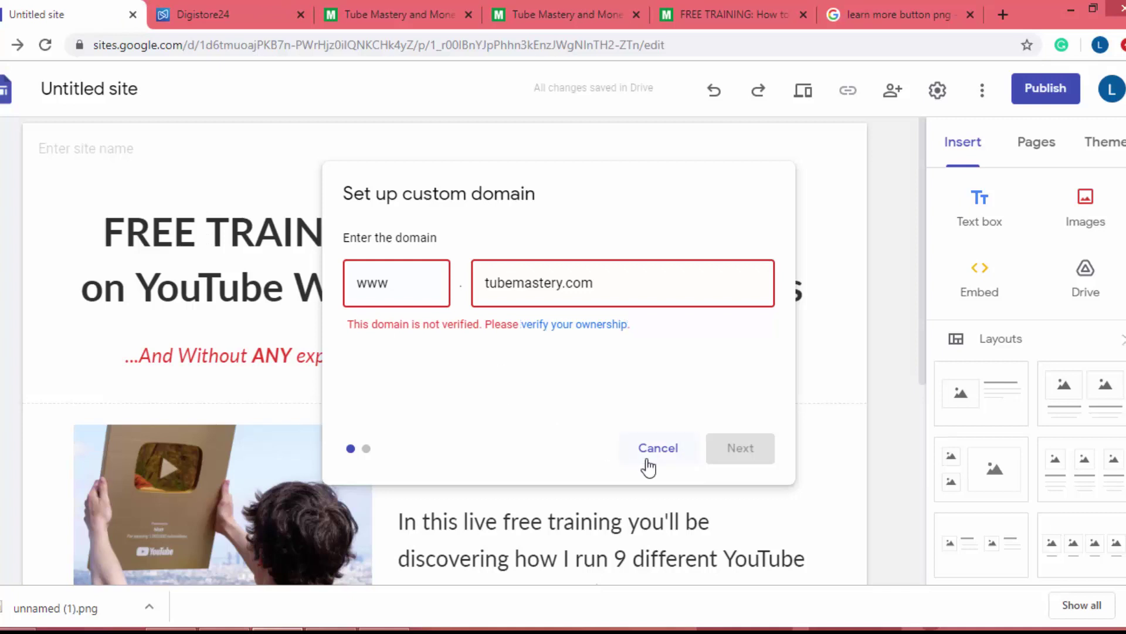
Publish the site with search engines asked not to index it.
click(835, 161)
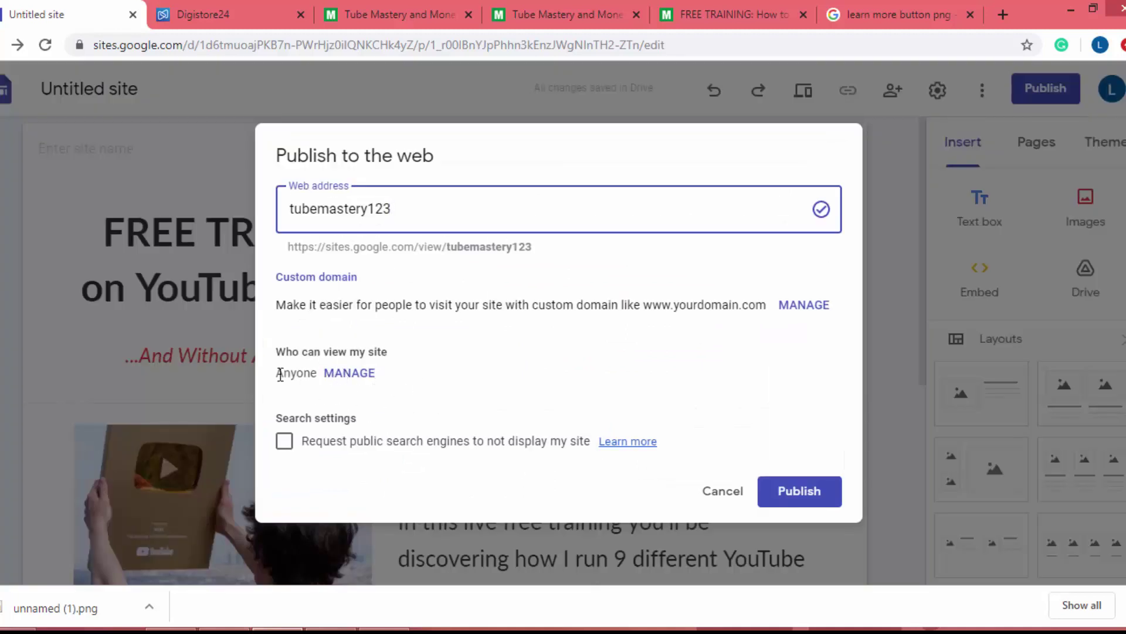
click(294, 445)
click(829, 501)
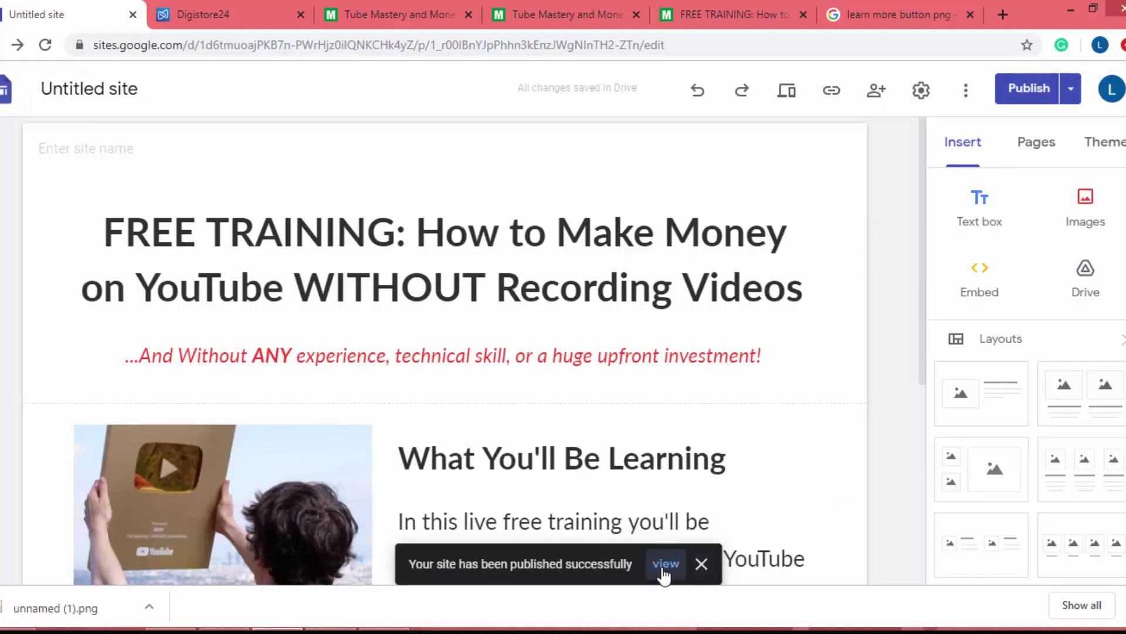
View the live site at sites.google.com/view/tubemastery123/home.
click(665, 564)
click(52, 14)
click(1071, 89)
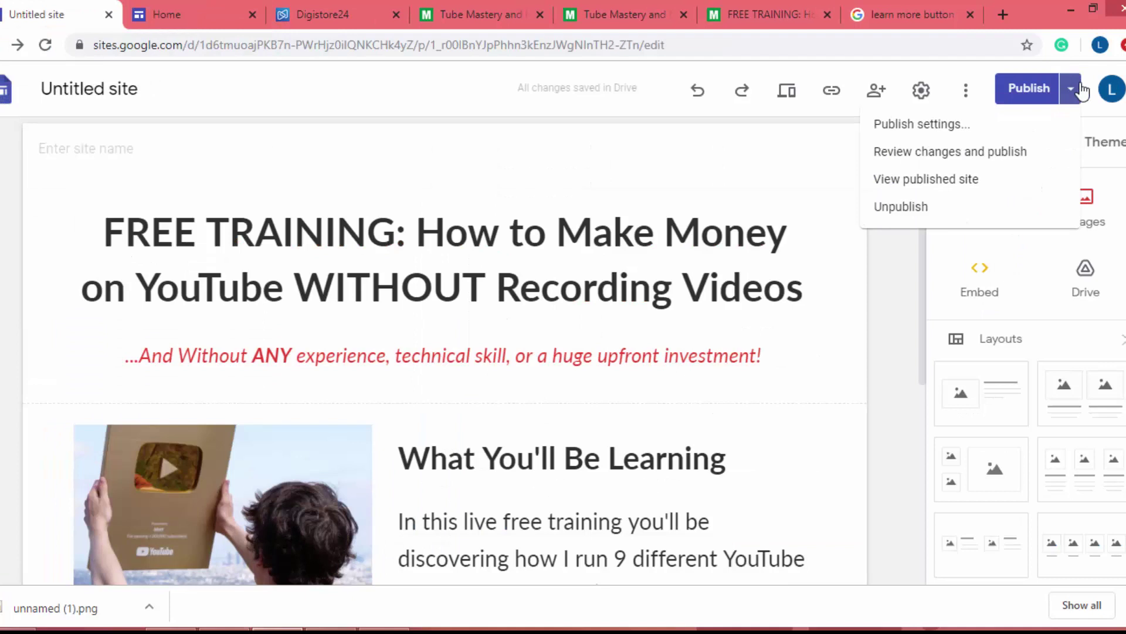
click(962, 186)
Cut the published address sites.google.com/view/tubemastery123/home from the browser's address bar.
drag(332, 44, 27, 6)
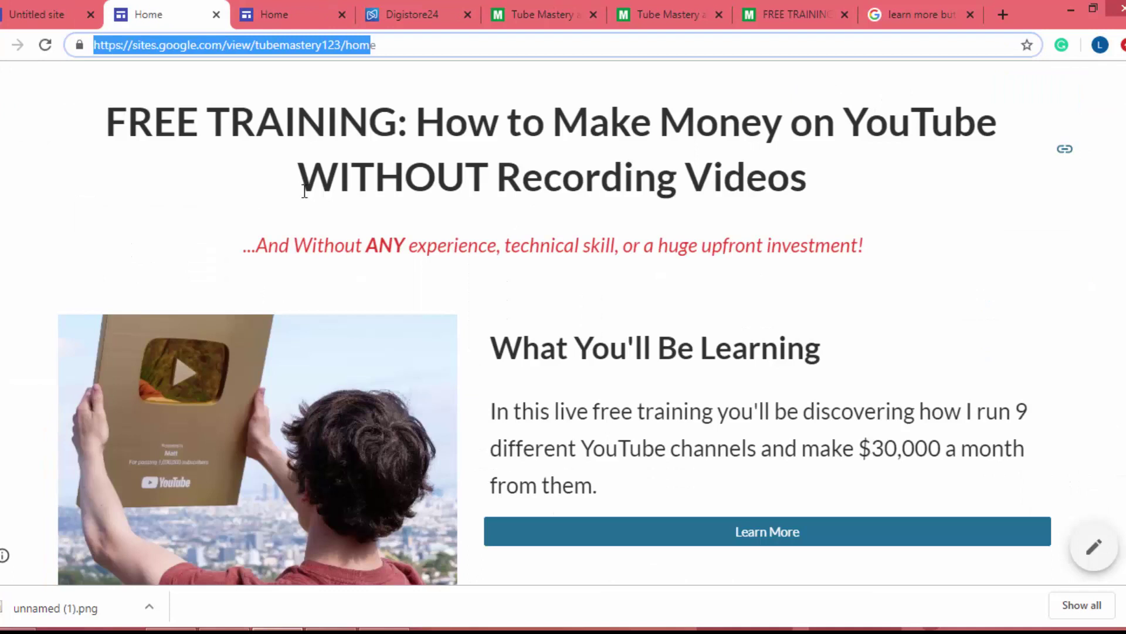
click(104, 118)
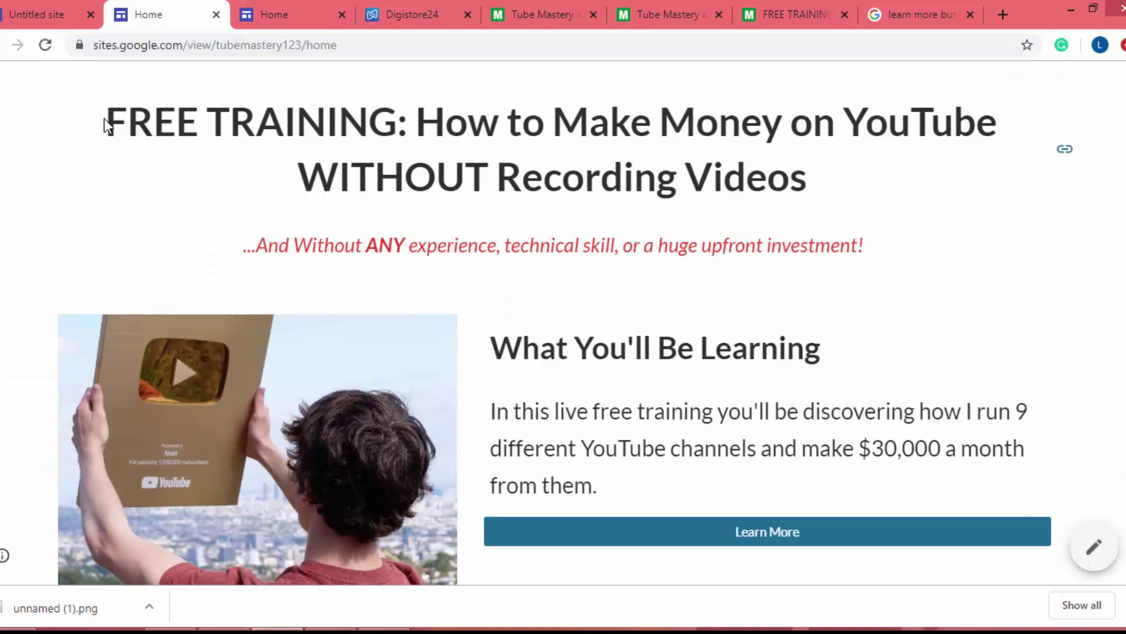
click(136, 51)
key(ctrl+c)
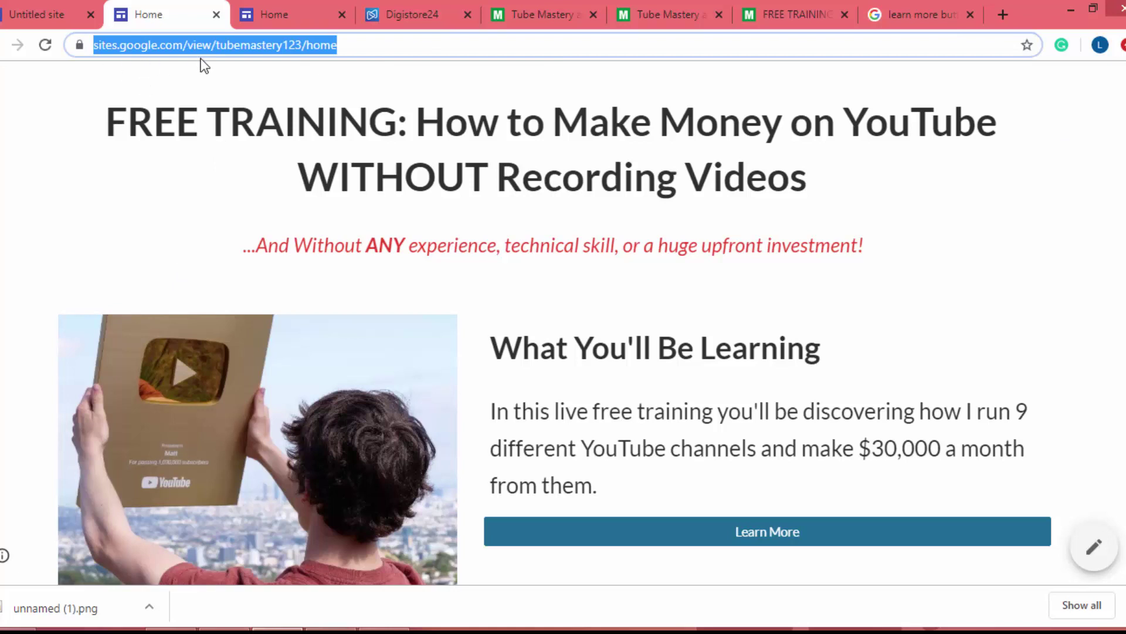
key(BackSpace)
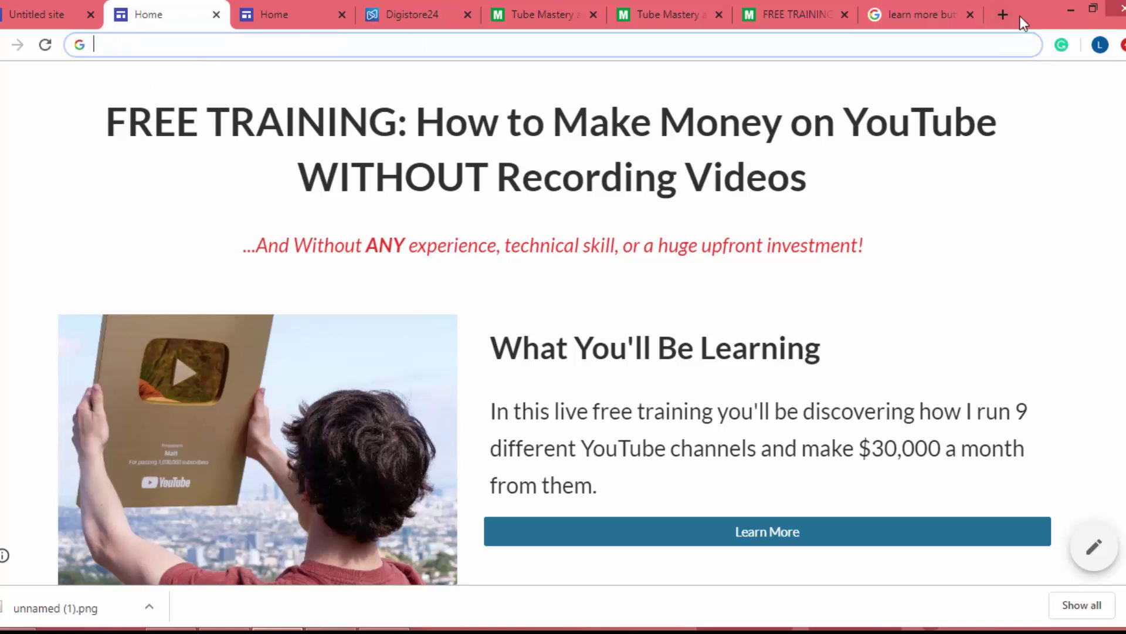
Paste the site address into Bitly's link shortener on bitly.com and shorten it.
click(1004, 14)
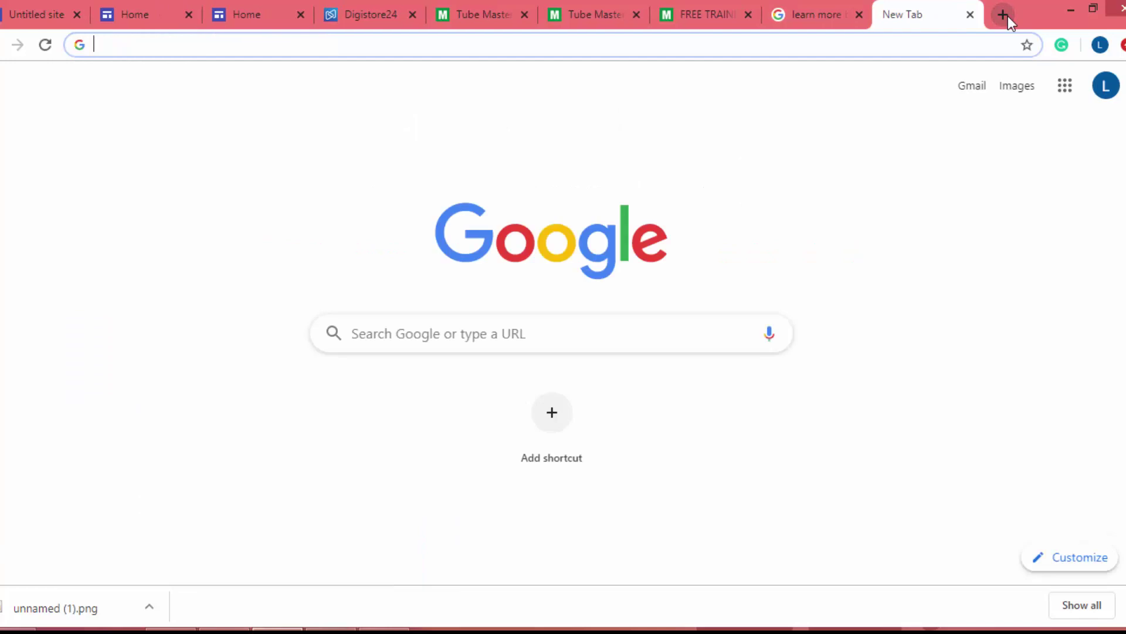
text(bitly)
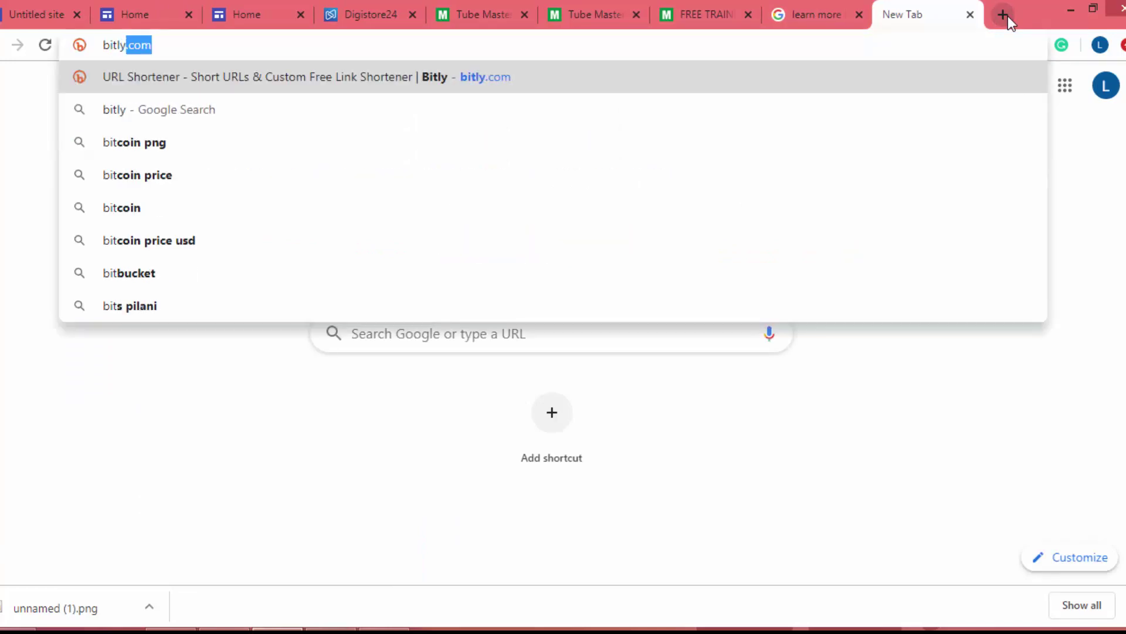
key(Return)
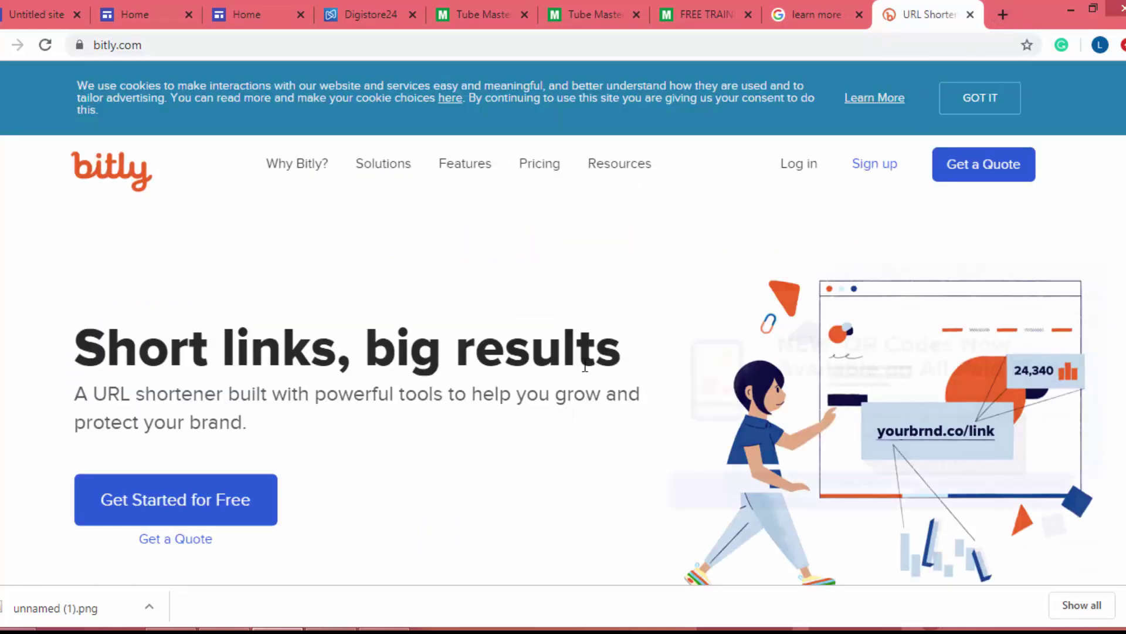
scroll(387, 437, down, 5)
click(455, 381)
key(ctrl+v)
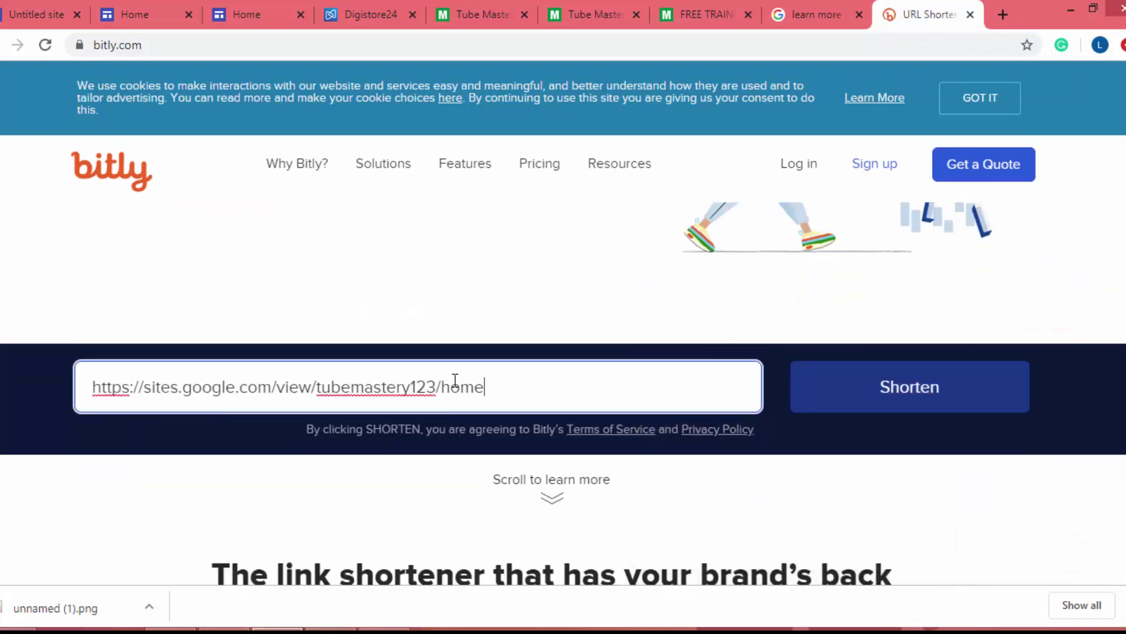
click(845, 405)
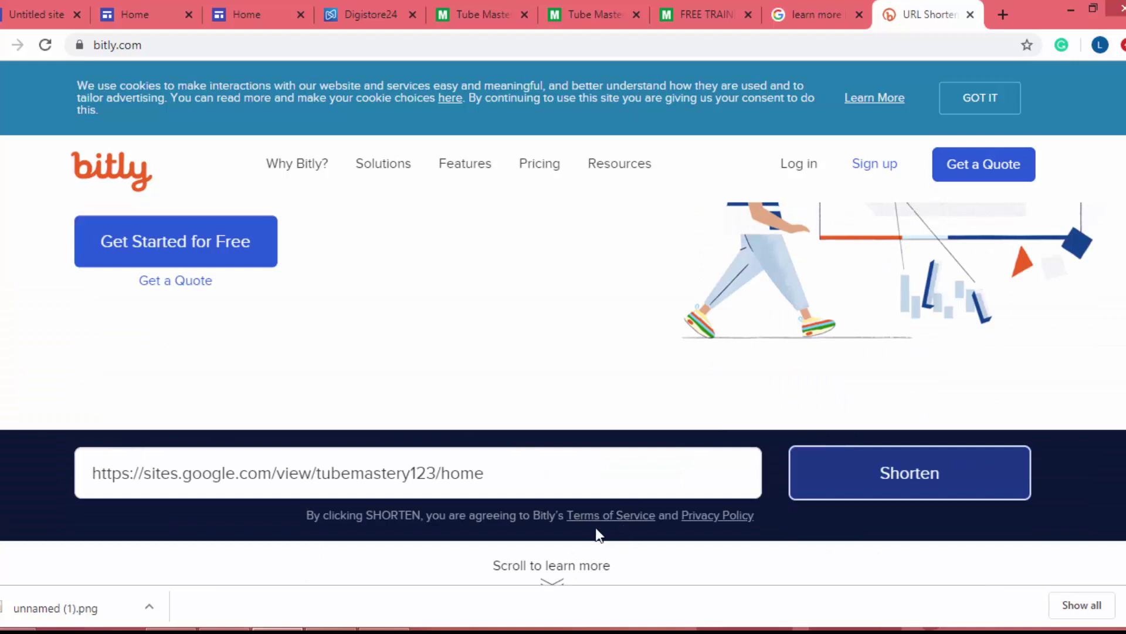
Return from Bitly to the published Home page tab.
click(448, 478)
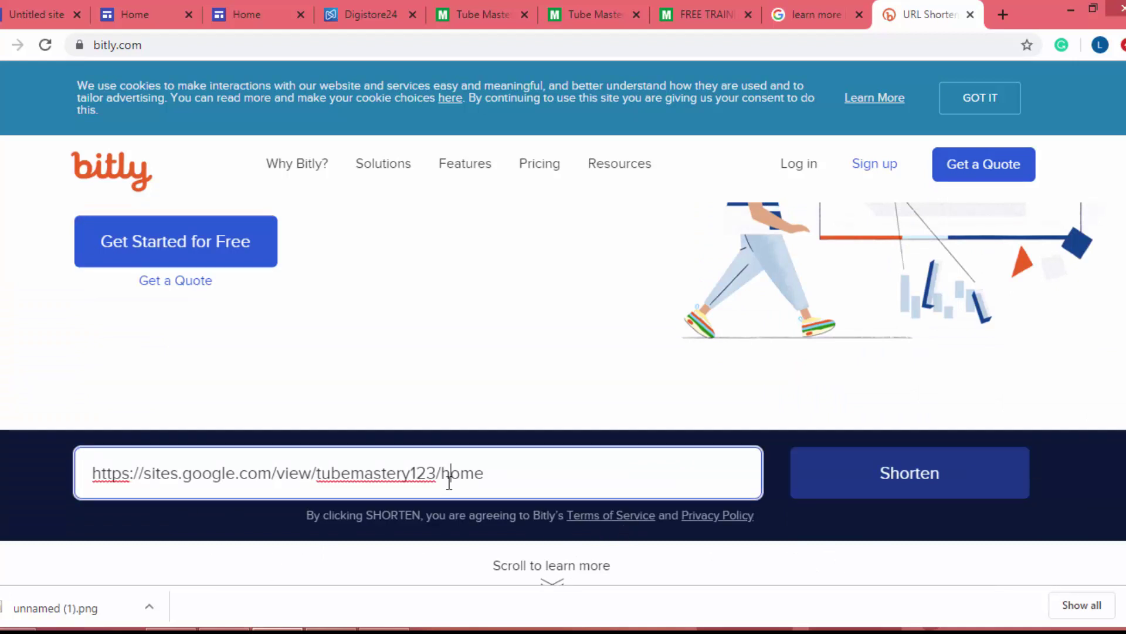
scroll(449, 483, down, 3)
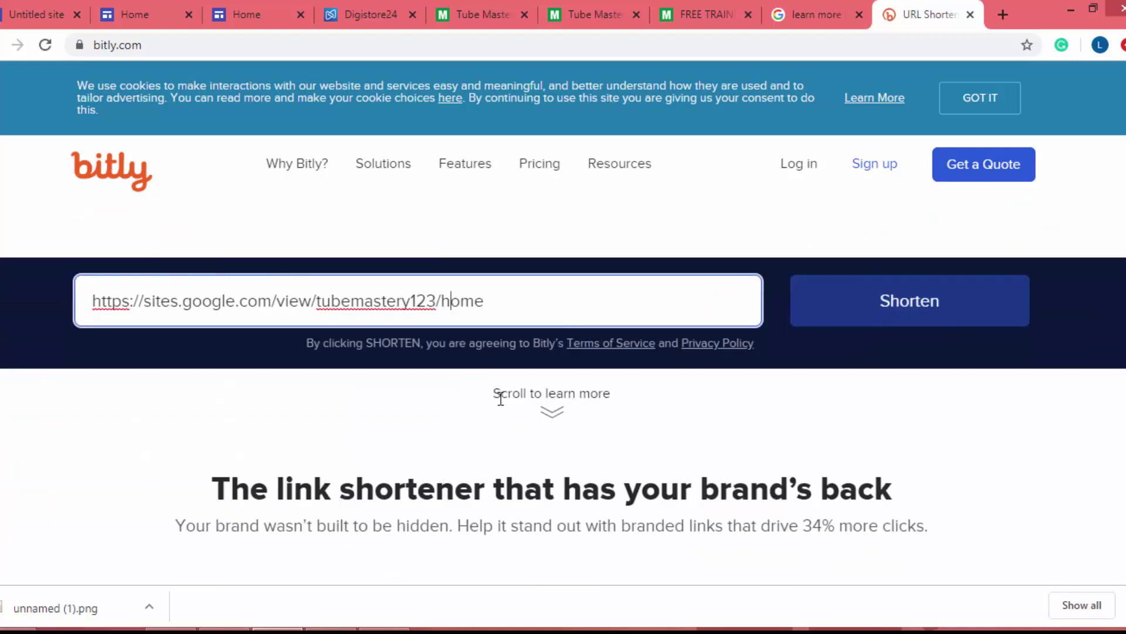
click(153, 5)
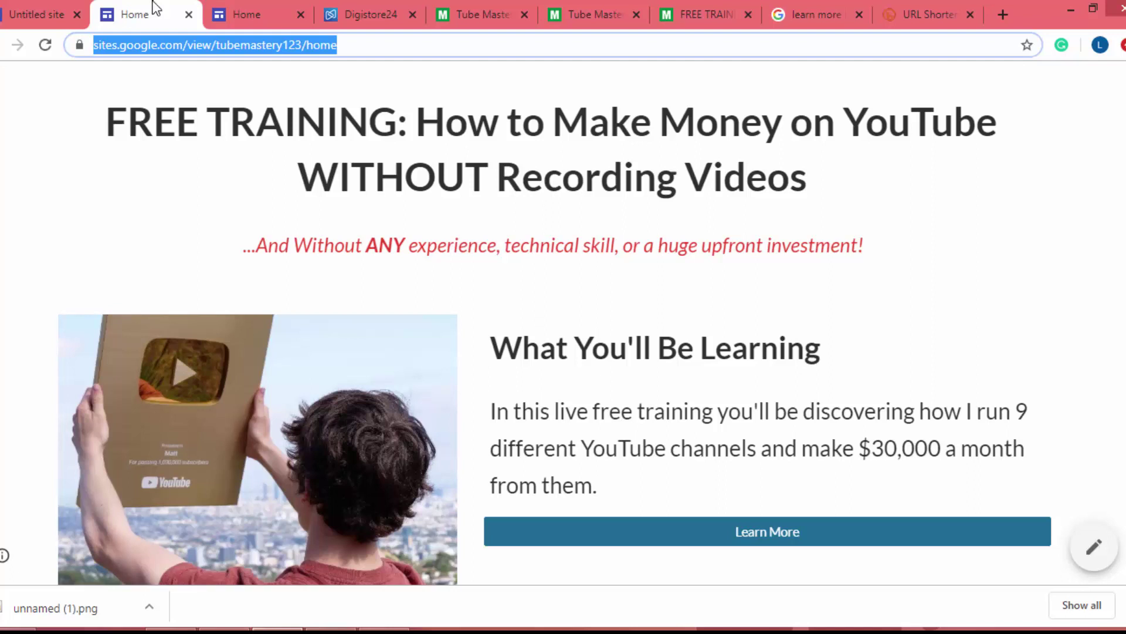
Scroll the live Home page, then scroll the Untitled site's landing page in the editor.
click(593, 188)
scroll(681, 176, down, 3)
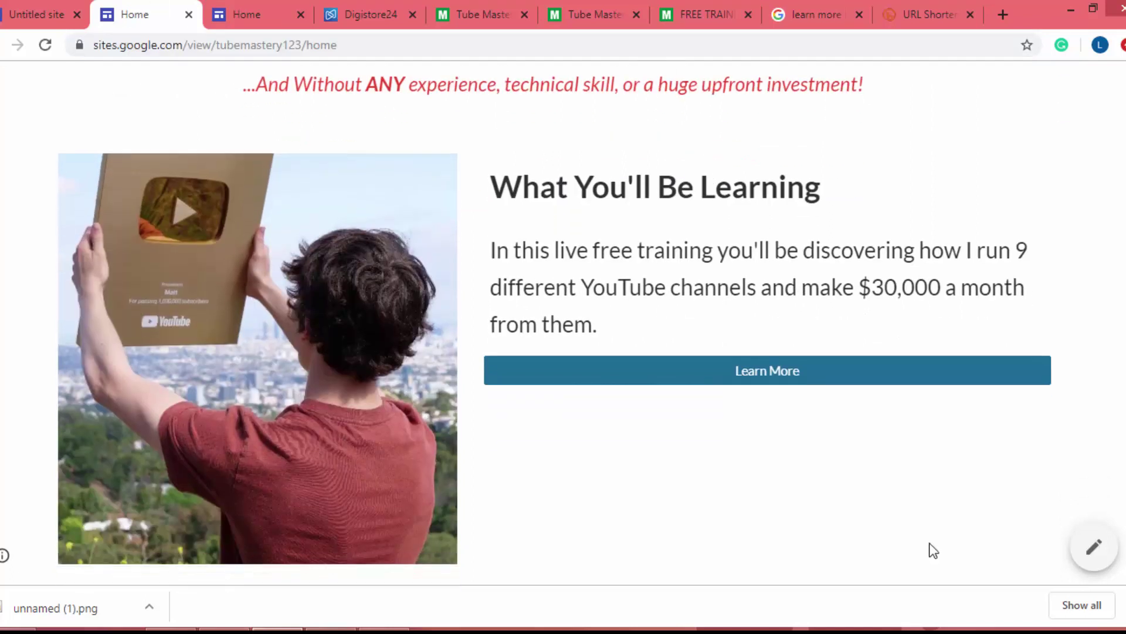
click(34, 7)
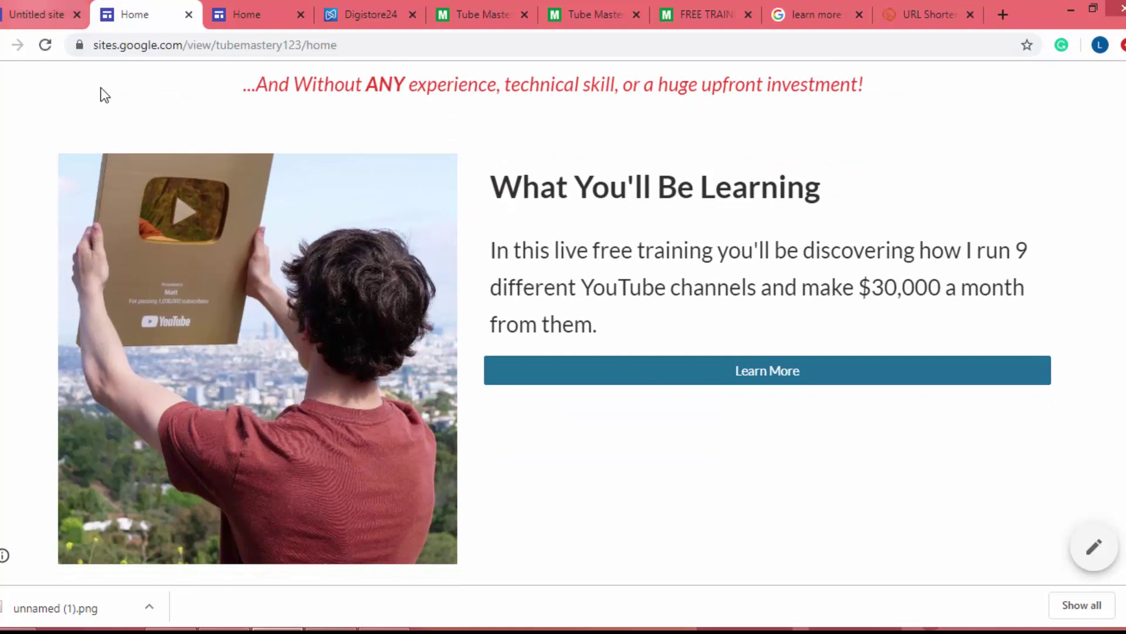
scroll(1027, 370, down, 5)
scroll(1028, 371, down, 4)
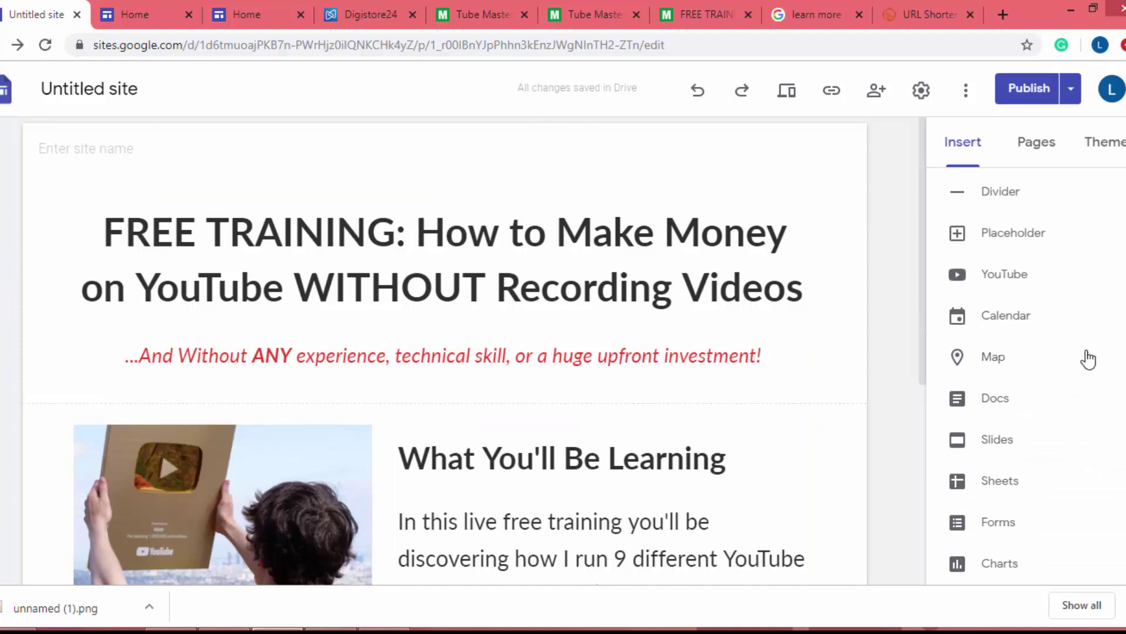
scroll(427, 393, down, 5)
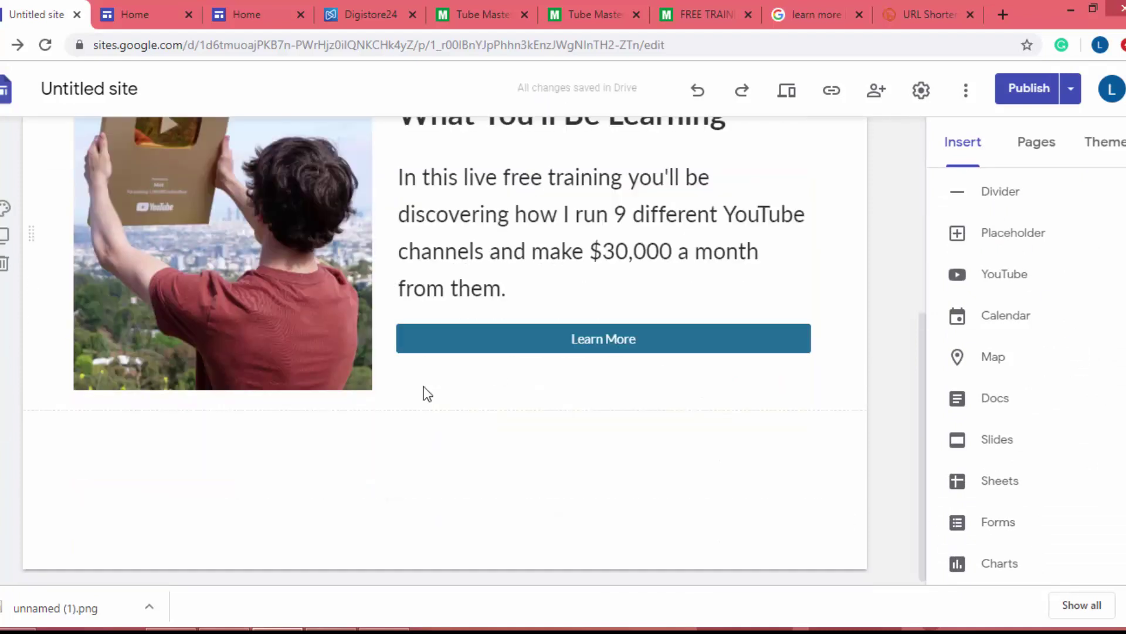
scroll(428, 394, up, 4)
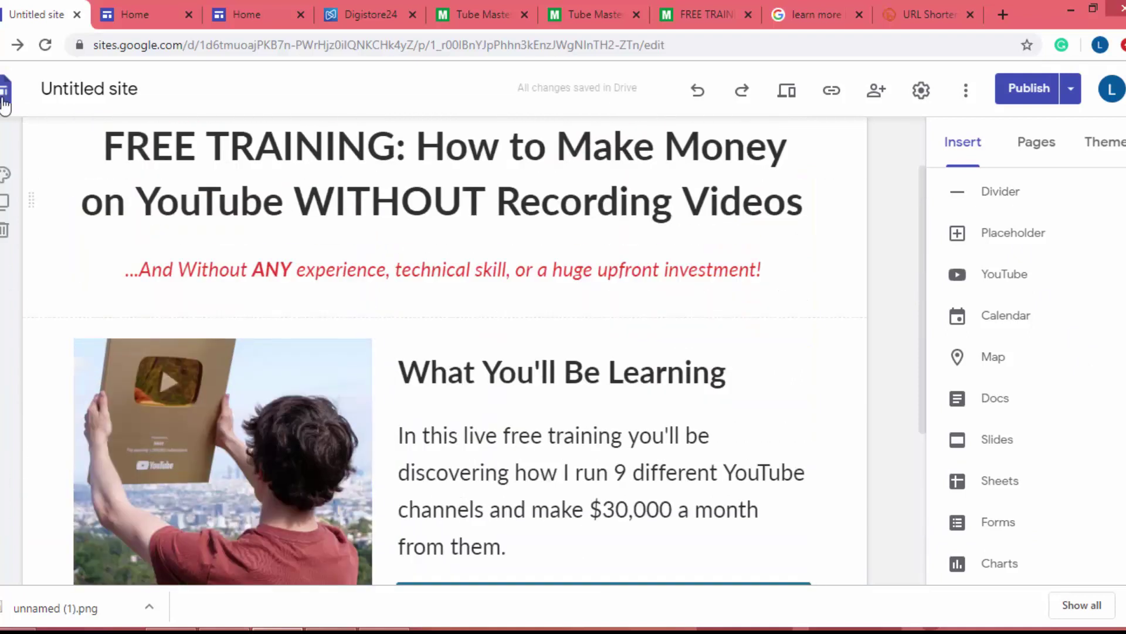
Rename the FREE TRAINING site card to Tube Mastery on the Sites home list and reopen it.
click(6, 89)
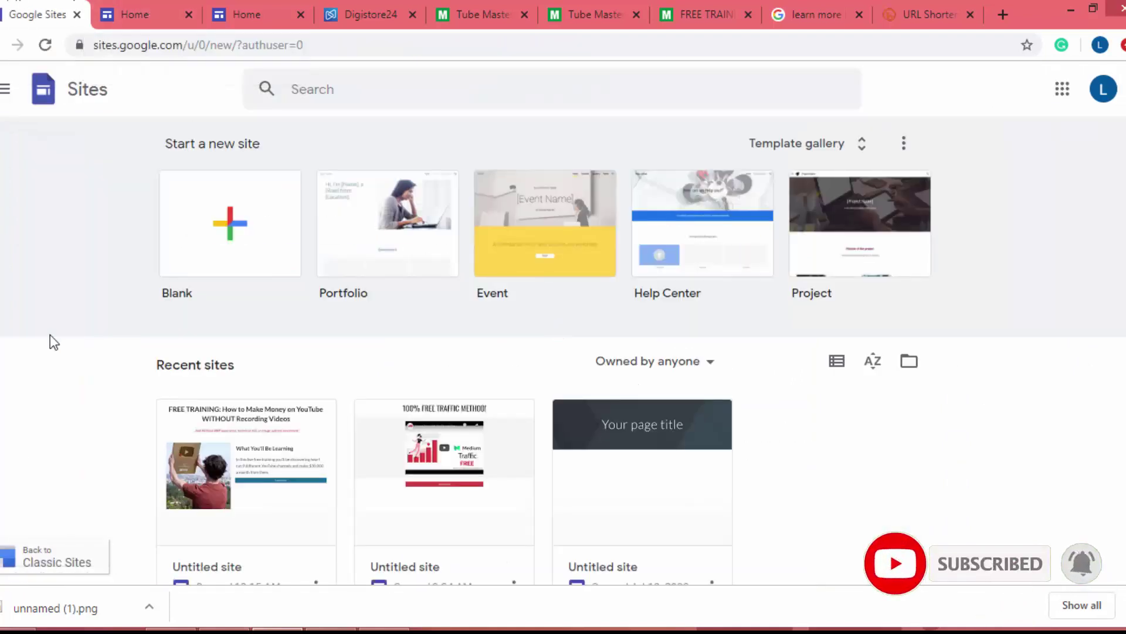
scroll(52, 340, down, 1)
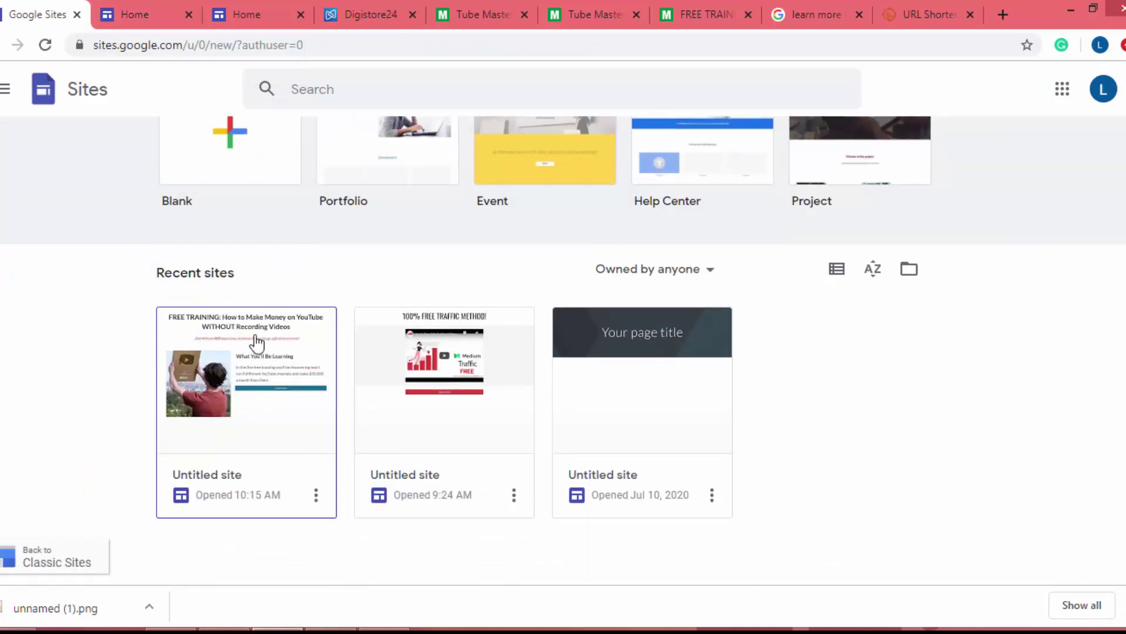
click(315, 495)
click(312, 392)
text(Tube Mastery)
click(675, 389)
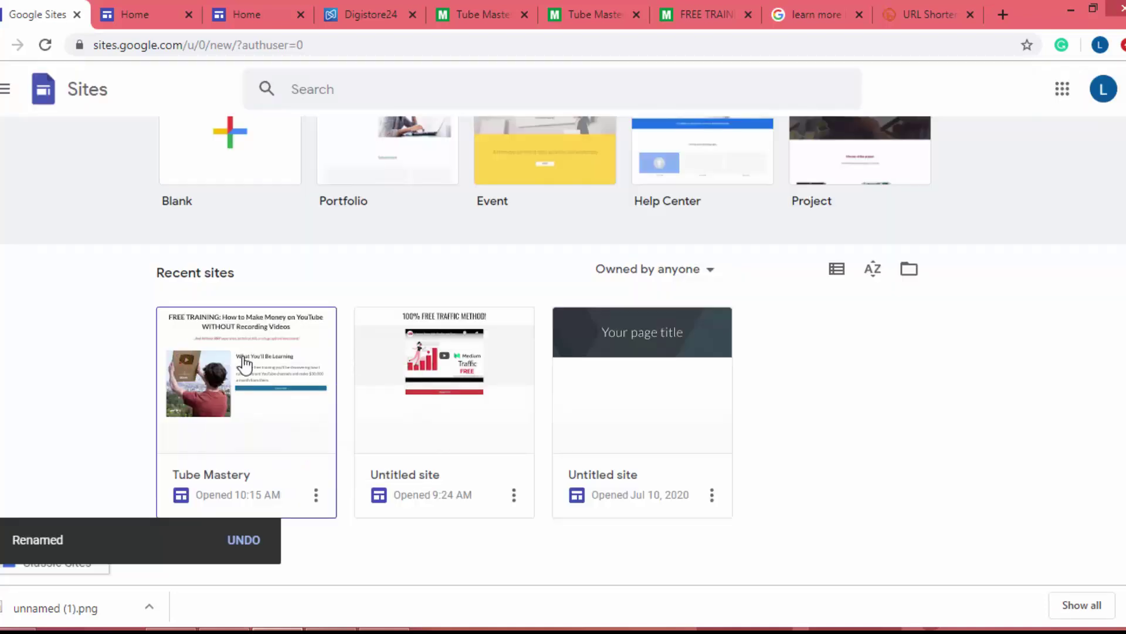
click(244, 364)
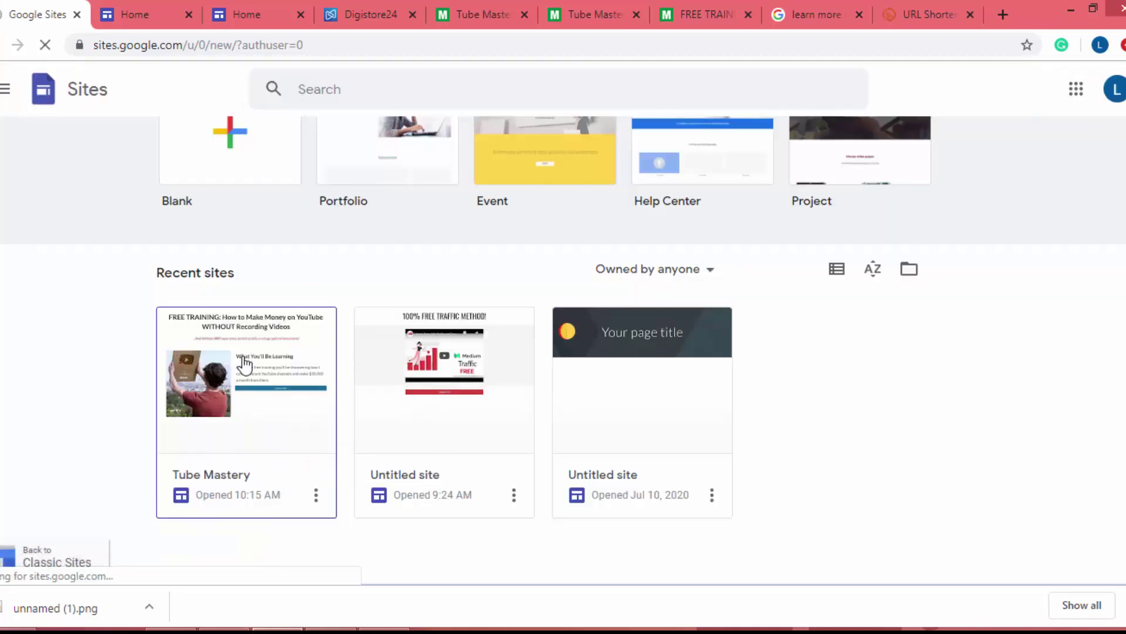